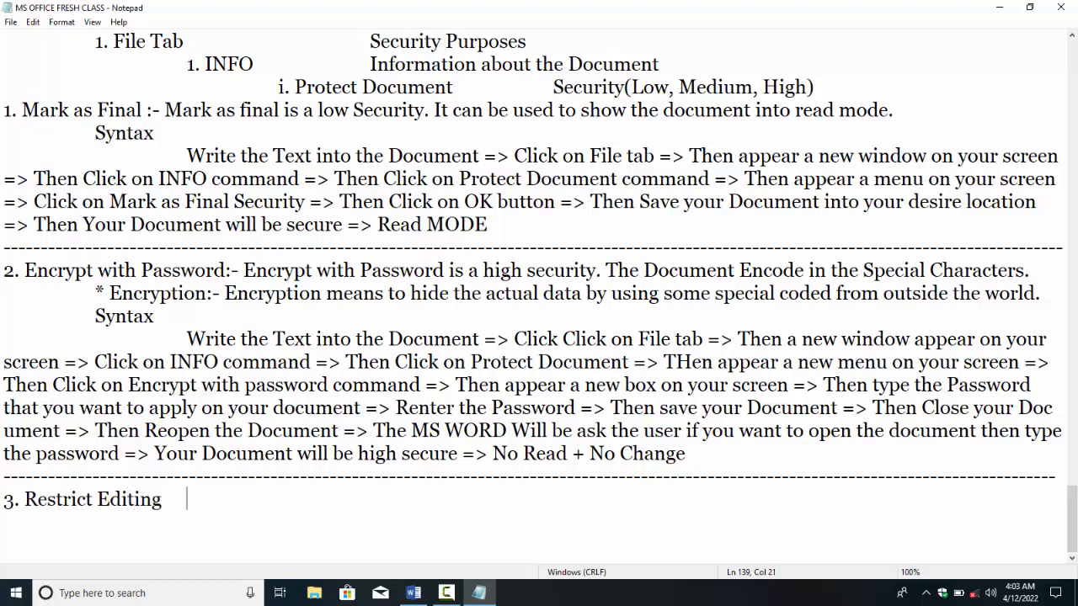
Step: Define Restrict Editing as Medium Security: the user can read but can't change or delete the document
{"action": "type", "text": ":-"}
{"action": "type", "text": "Restrict Ed"}
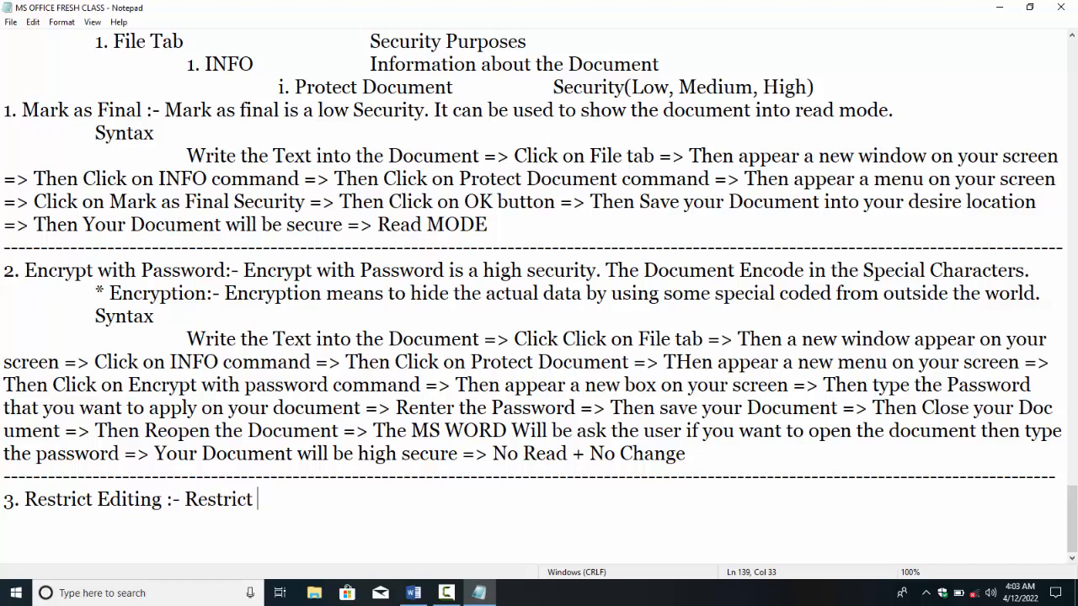
{"action": "type", "text": "iting is a "}
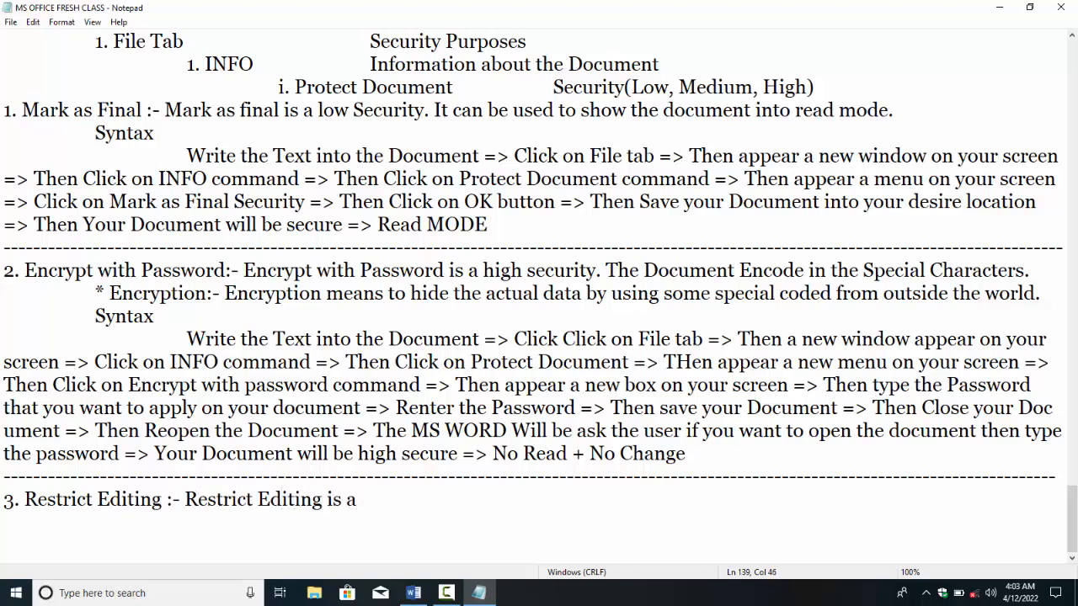
{"action": "type", "text": "Medium Sec"}
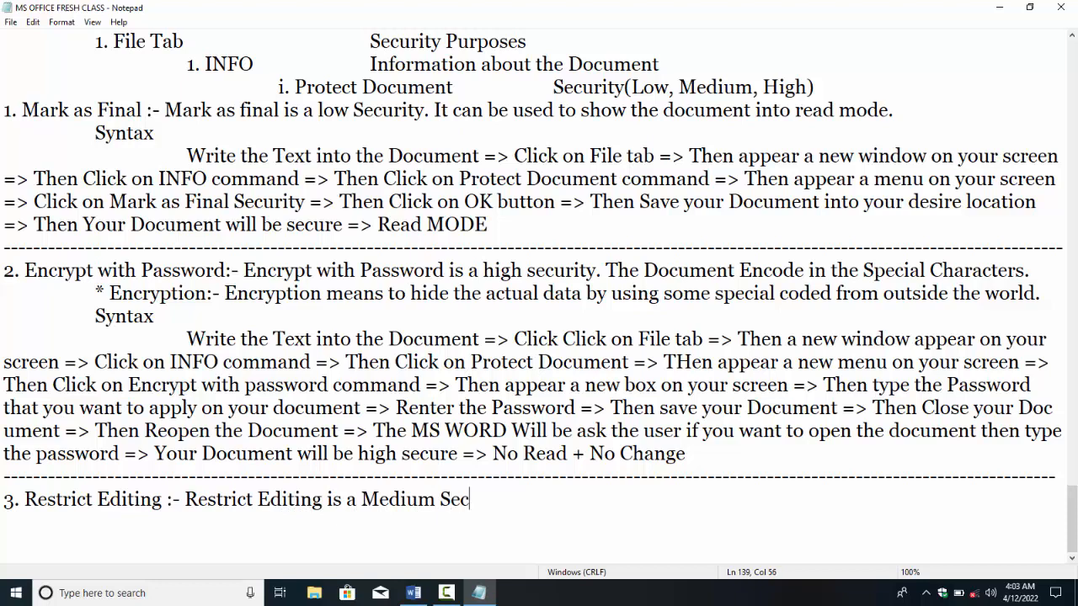
{"action": "type", "text": "urity."}
{"action": "type", "text": "The "}
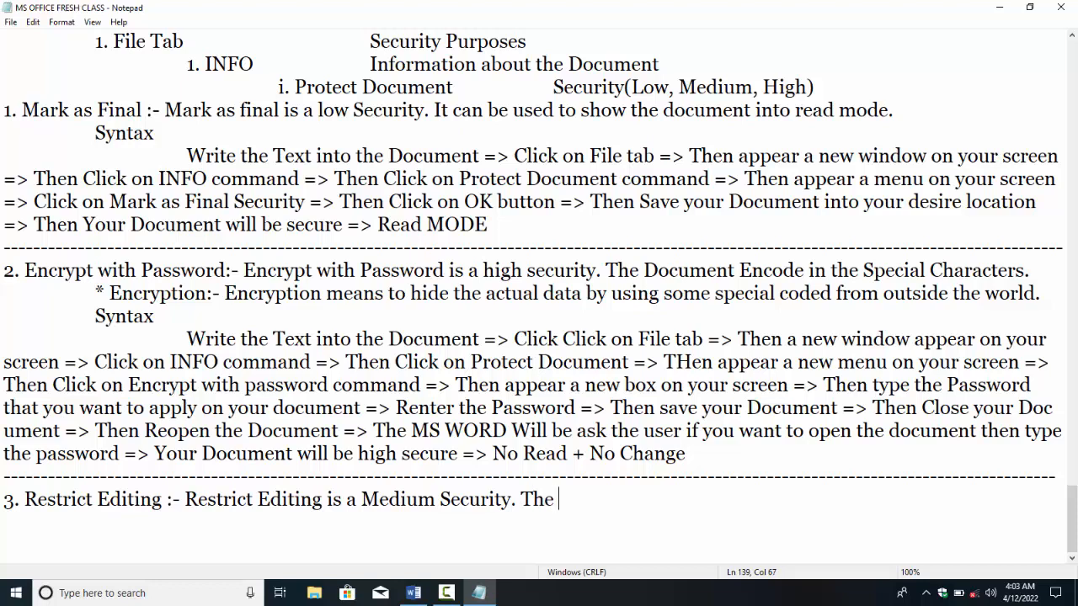
{"action": "type", "text": "User can read "}
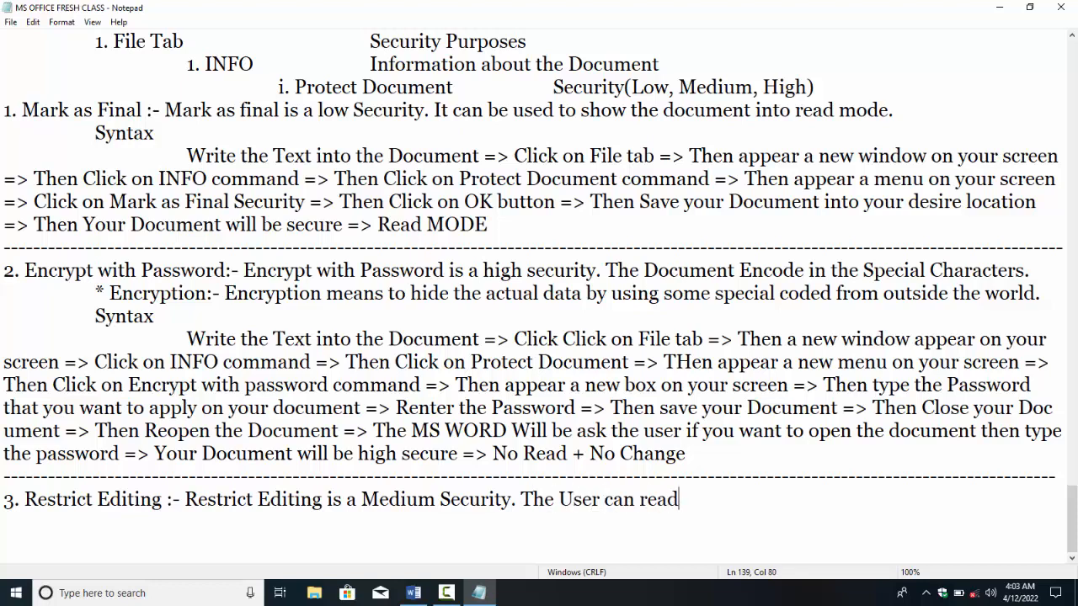
{"action": "type", "text": "document "}
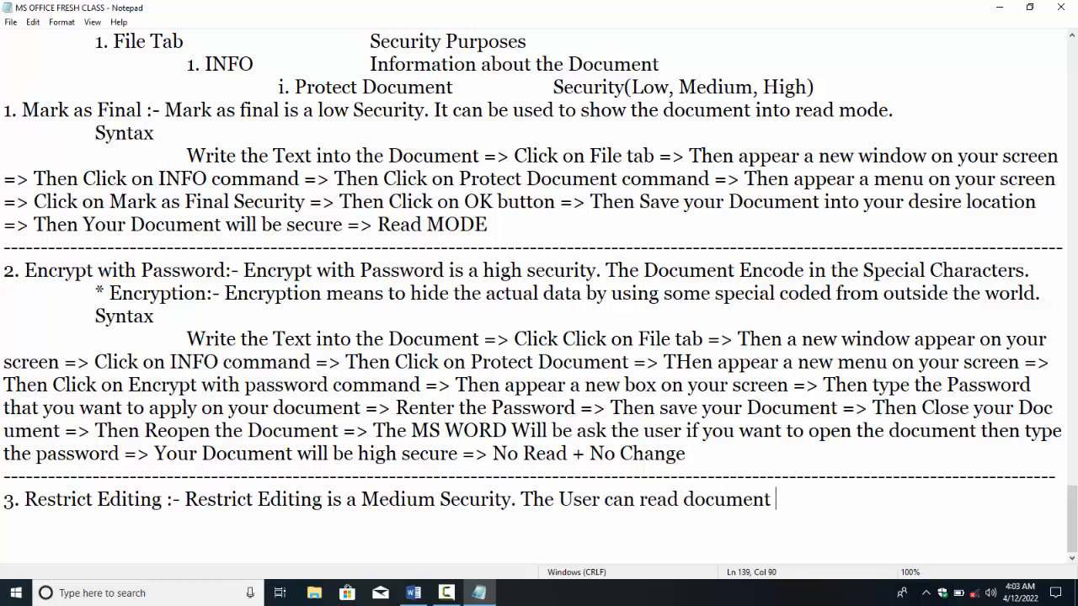
{"action": "type", "text": "but can't be ch"}
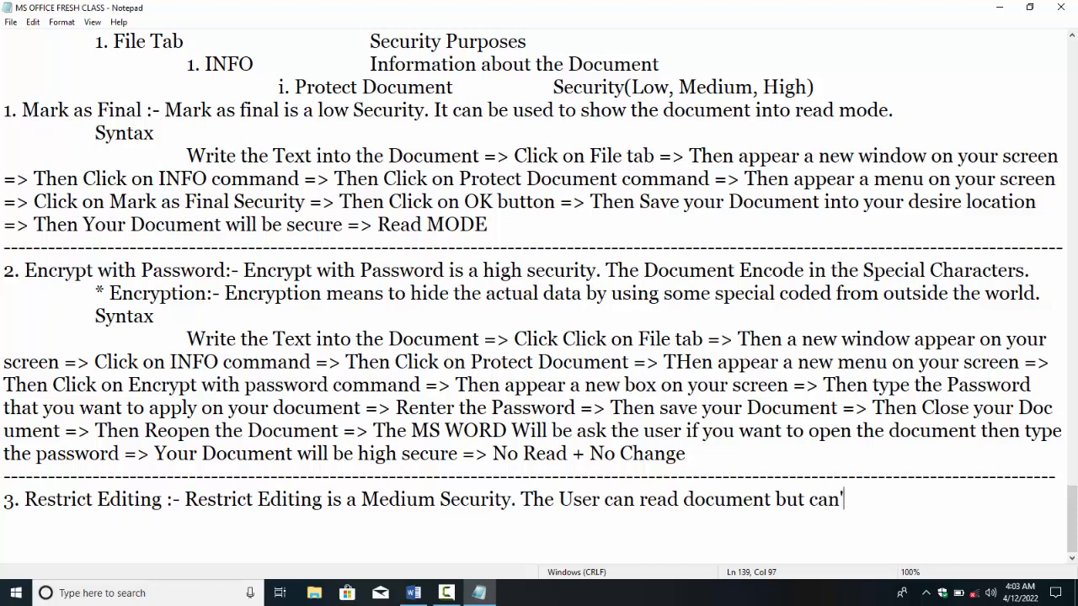
{"action": "type", "text": "anged"}
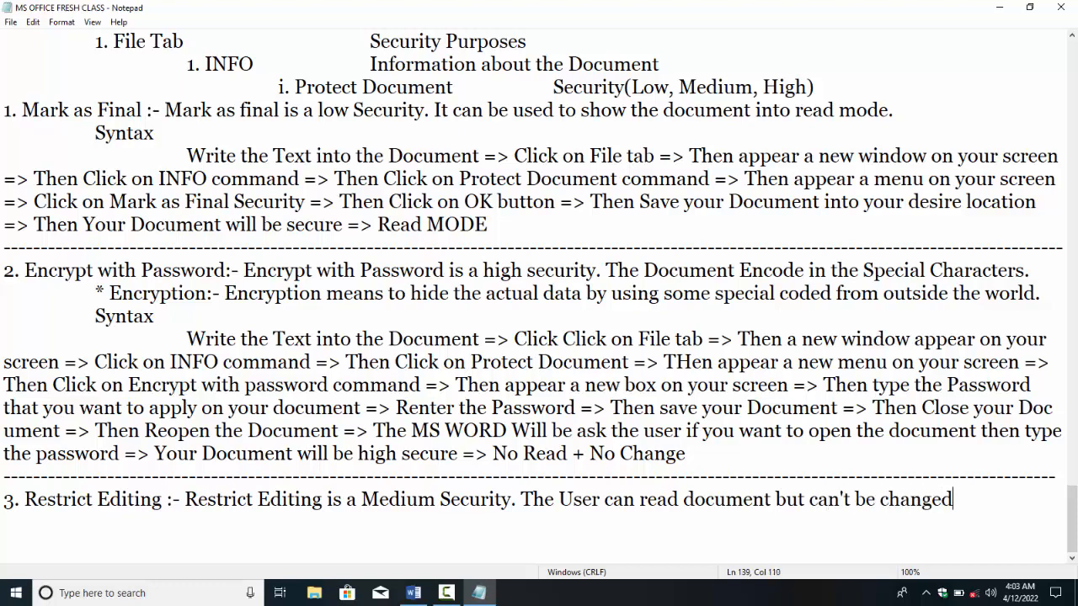
{"action": "type", "text": " or deleted."}
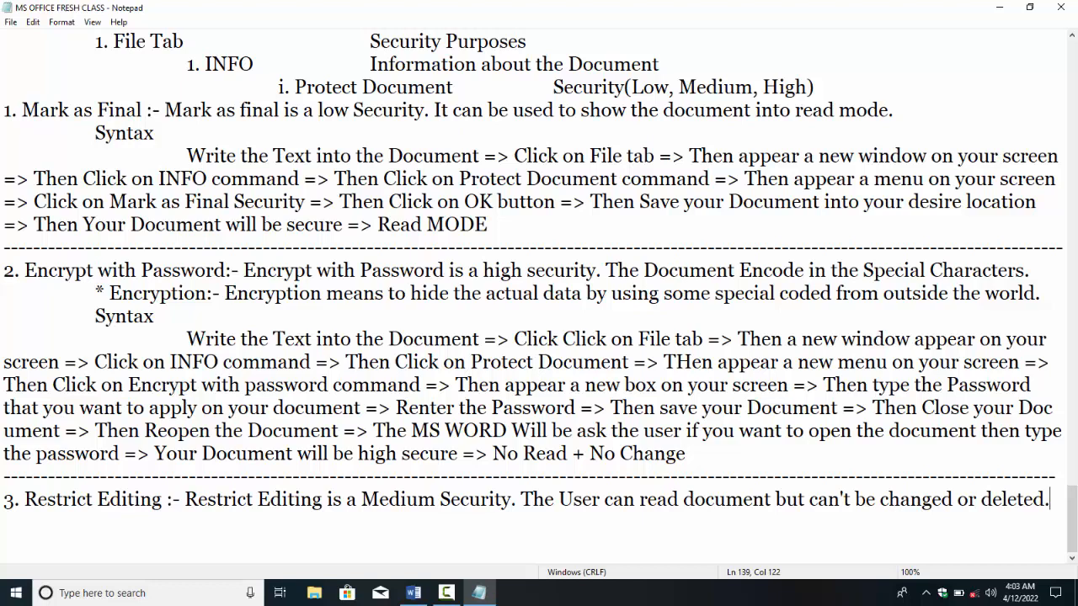
Step: Add an indented 'Syntax' heading under the Restrict Editing definition
{"action": "key", "text": "Return"}
{"action": "key", "text": "Tab"}
{"action": "type", "text": "#"}
{"action": "key", "text": "BackSpace"}
{"action": "type", "text": "SDy"}
{"action": "key", "text": "BackSpace"}
{"action": "key", "text": "BackSpace"}
{"action": "type", "text": "yntax"}
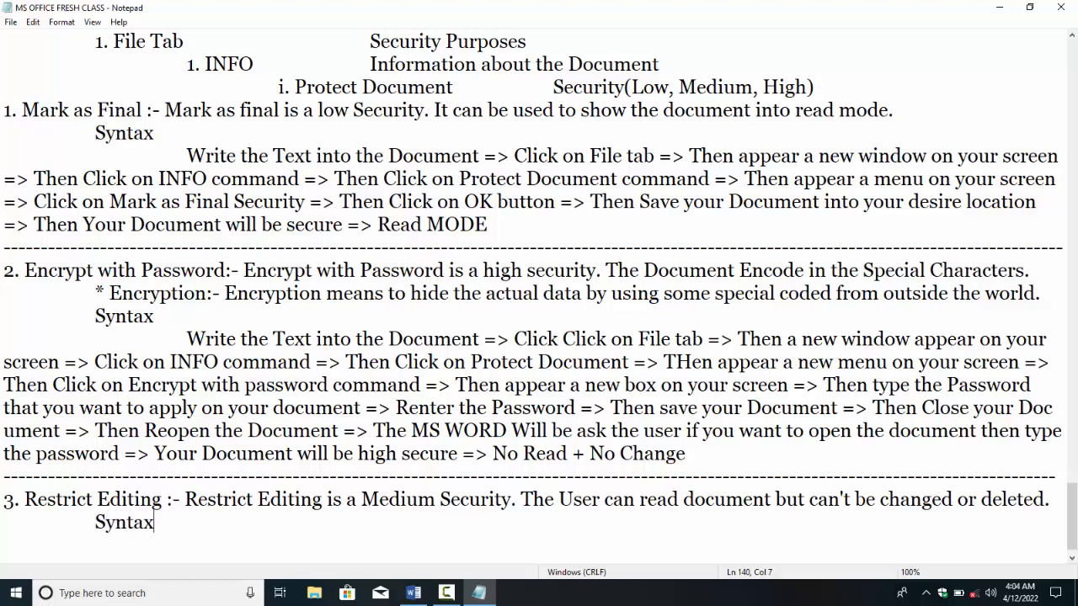
Step: Begin the syntax line: 'Write the document => Click on File tab => Click on INFO Command =>'
{"action": "key", "text": "Return"}
{"action": "key", "text": "Tab"}
{"action": "key", "text": "Tab"}
{"action": "type", "text": "Write teh Do"}
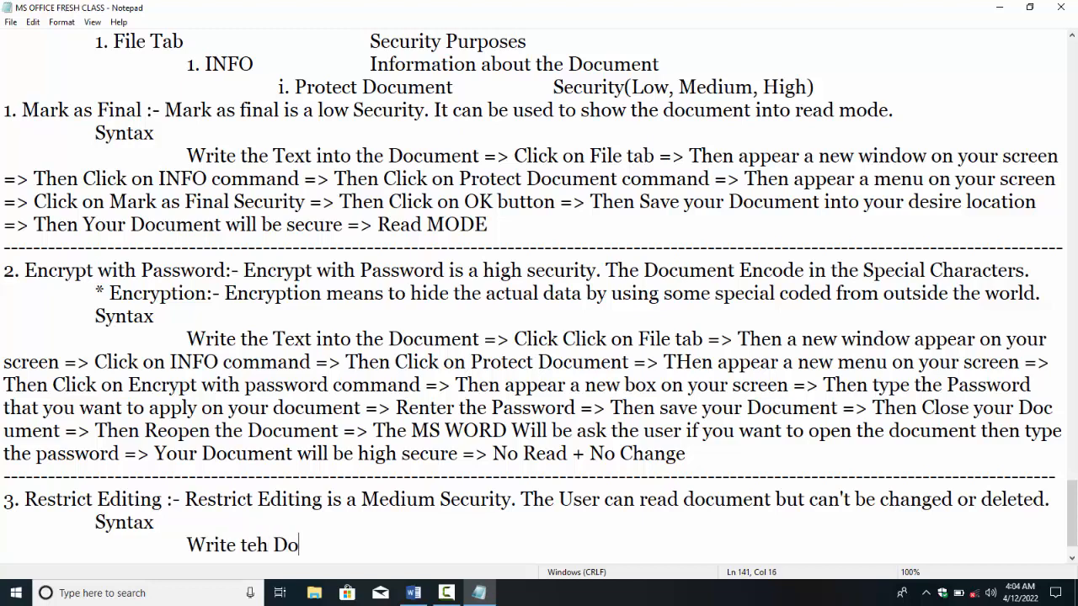
{"action": "key", "text": "BackSpace"}
{"action": "key", "text": "BackSpace"}
{"action": "key", "text": "BackSpace"}
{"action": "key", "text": "BackSpace"}
{"action": "key", "text": "BackSpace"}
{"action": "type", "text": "he documen"}
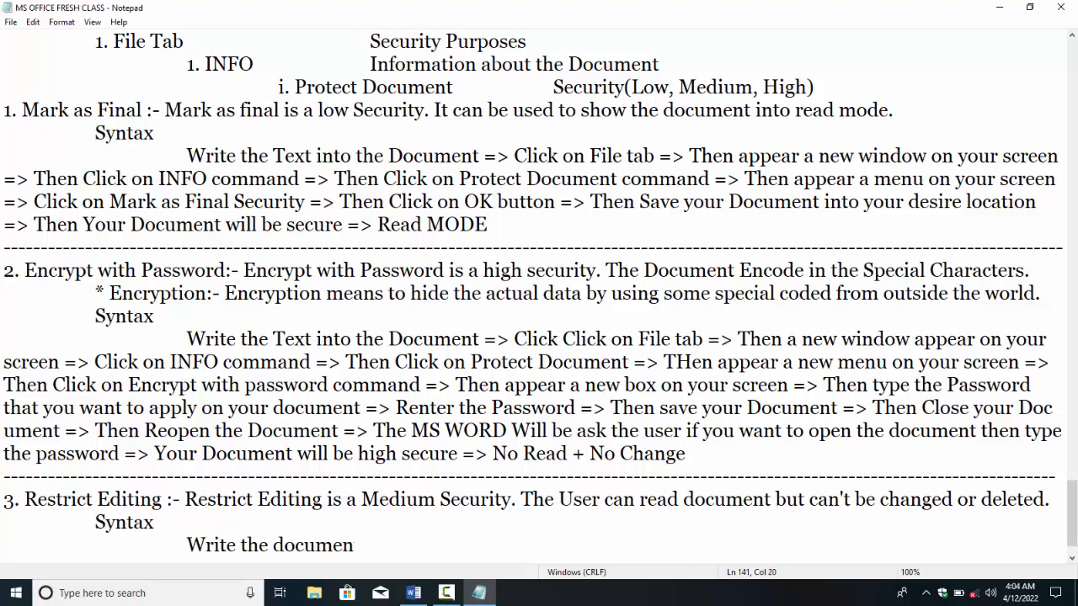
{"action": "type", "text": "t => Click on File tab"}
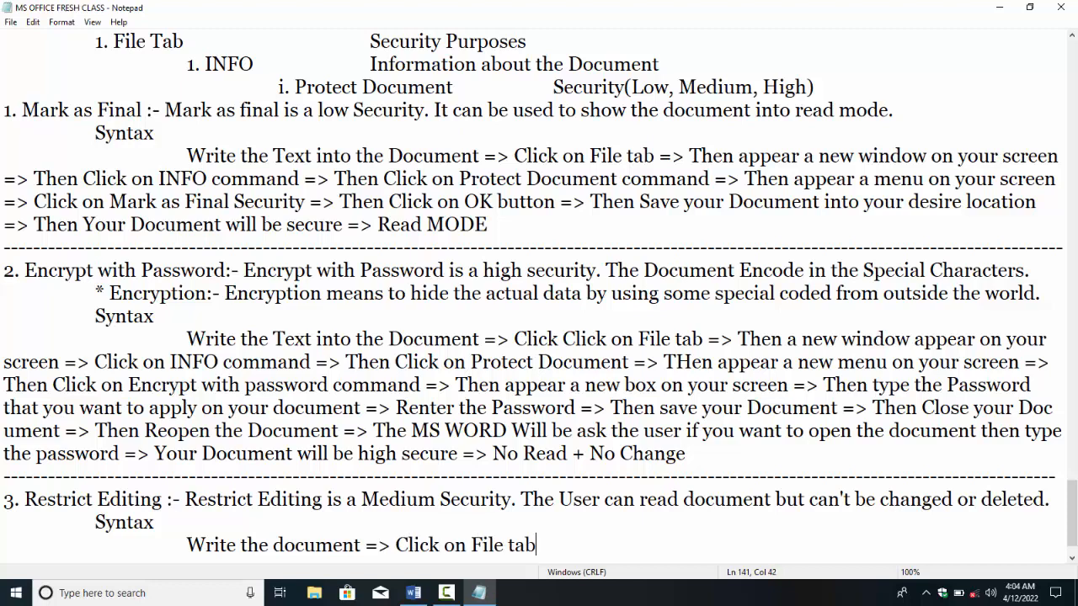
{"action": "type", "text": " => Click on INFO Command "}
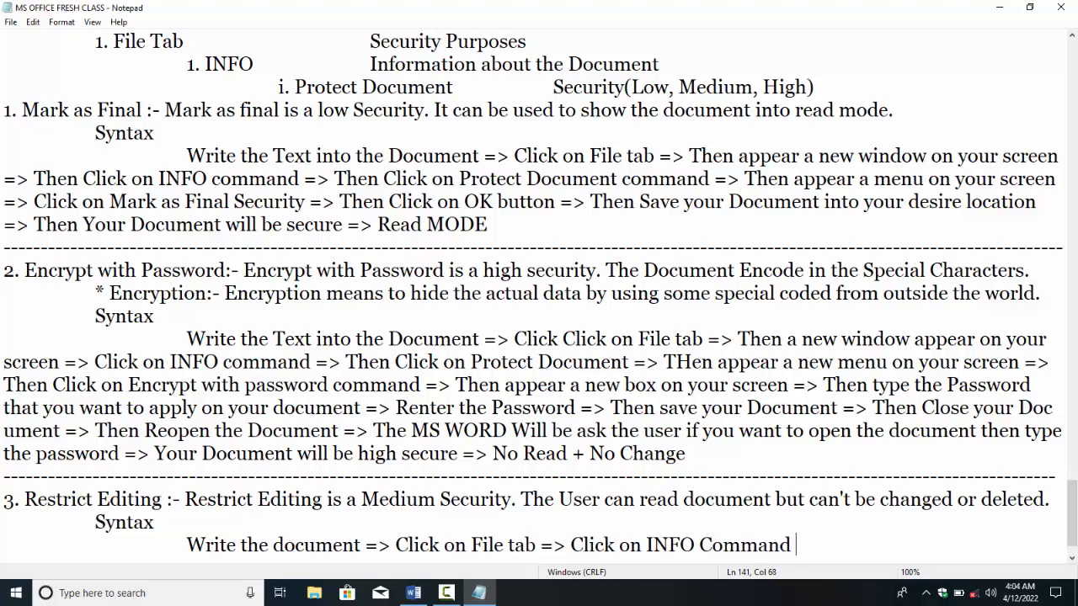
{"action": "type", "text": "=."}
{"action": "key", "text": "Menu"}
{"action": "key", "text": "Escape"}
{"action": "key", "text": "BackSpace"}
Step: Continue with Protect Document, Restrict Editing command, and 'Then appear a new pin on your screen ='
{"action": "type", "text": "> Click on Protet"}
{"action": "key", "text": "BackSpace"}
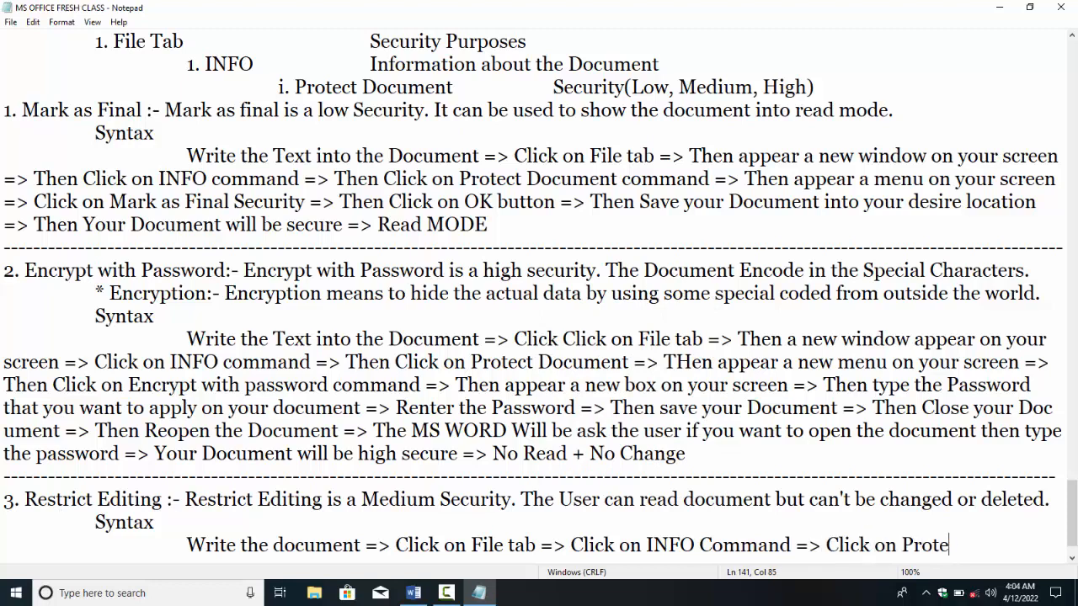
{"action": "type", "text": "ct Document ="}
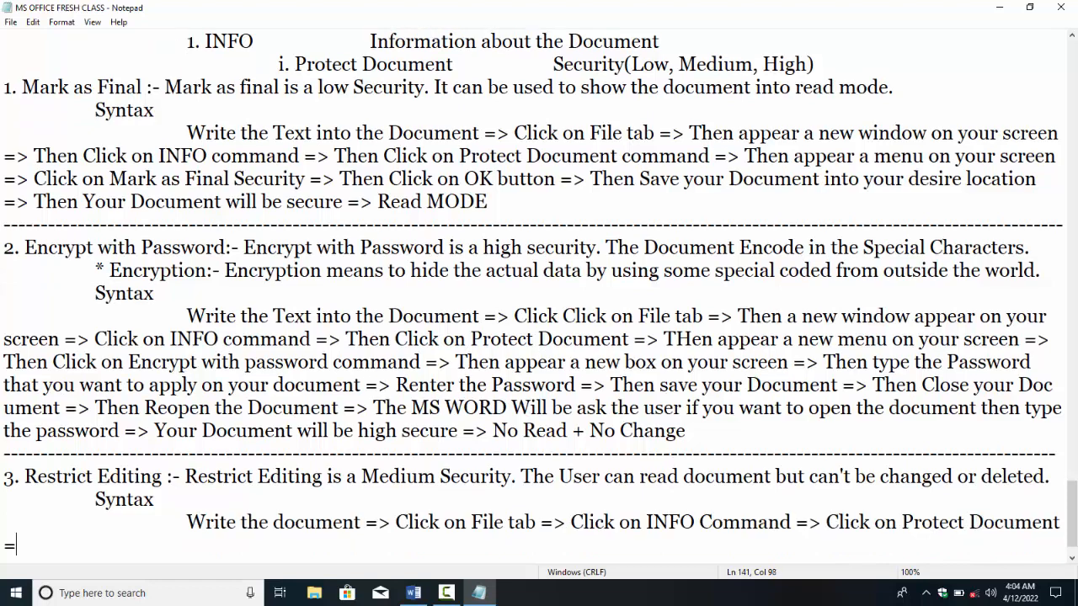
{"action": "type", "text": "> Then appear"}
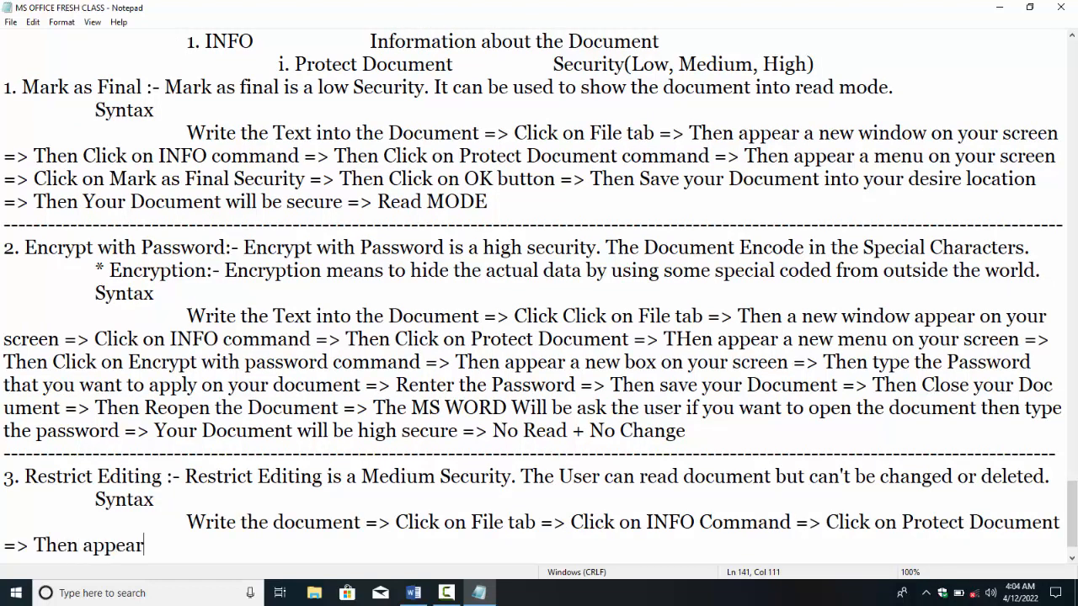
{"action": "type", "text": " a new menu on your sc"}
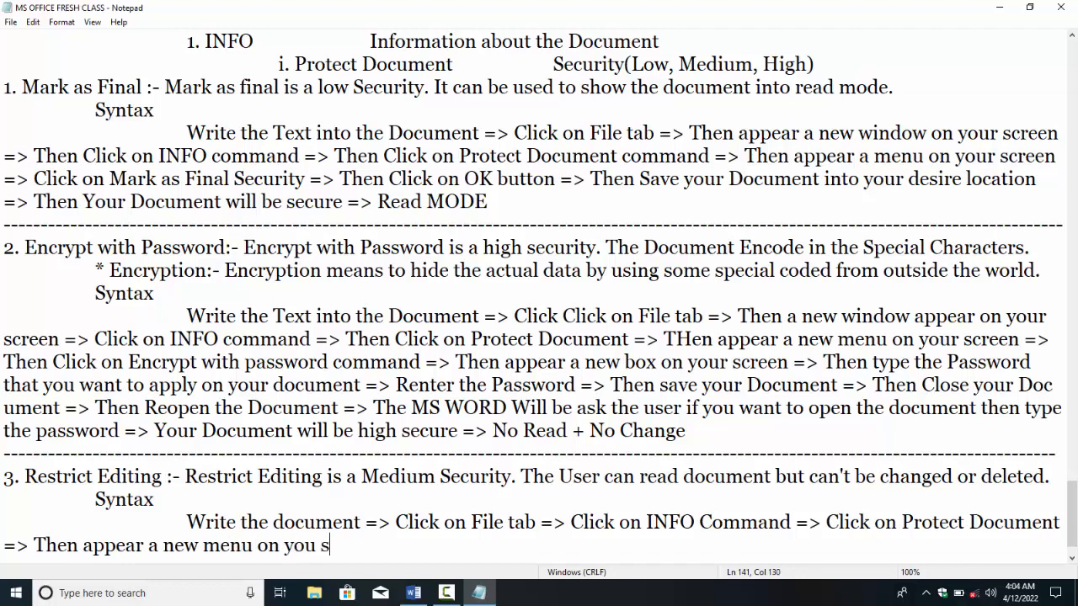
{"action": "type", "text": "reen =>"}
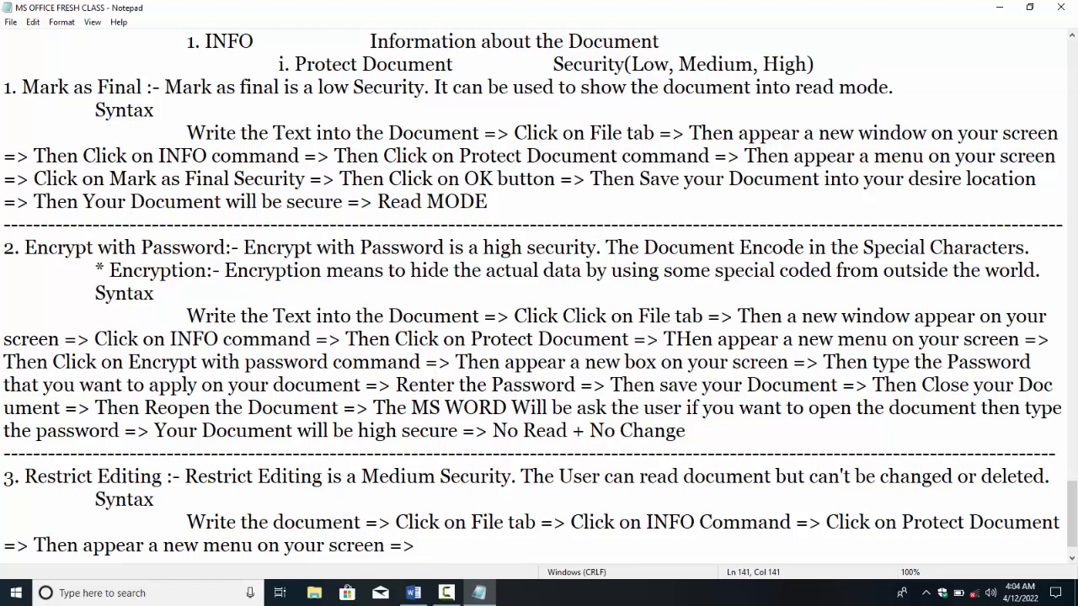
{"action": "type", "text": " Then Click on Res"}
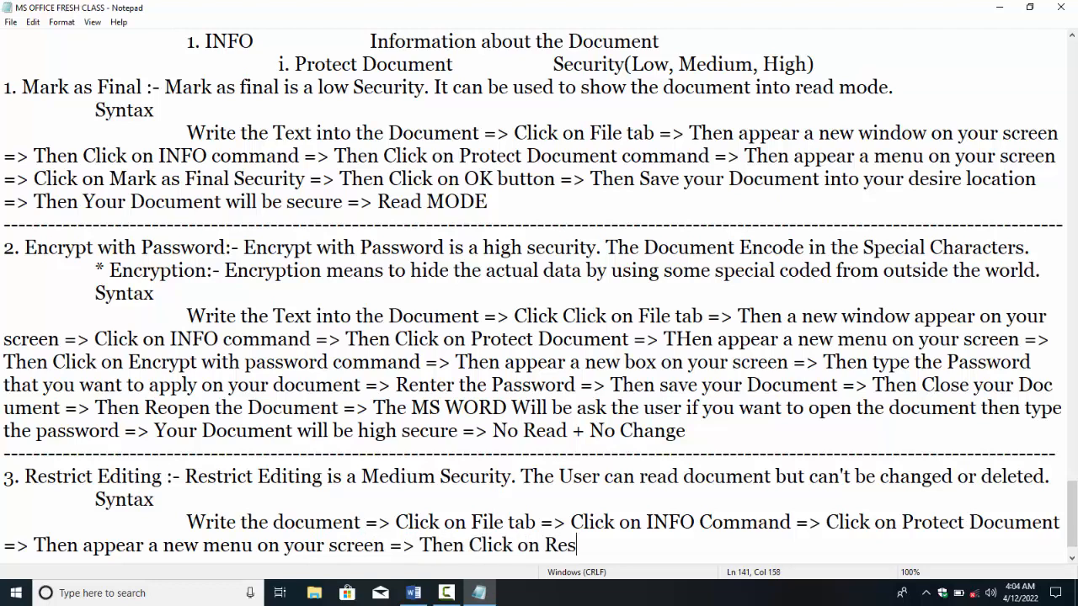
{"action": "type", "text": "trict Editinog"}
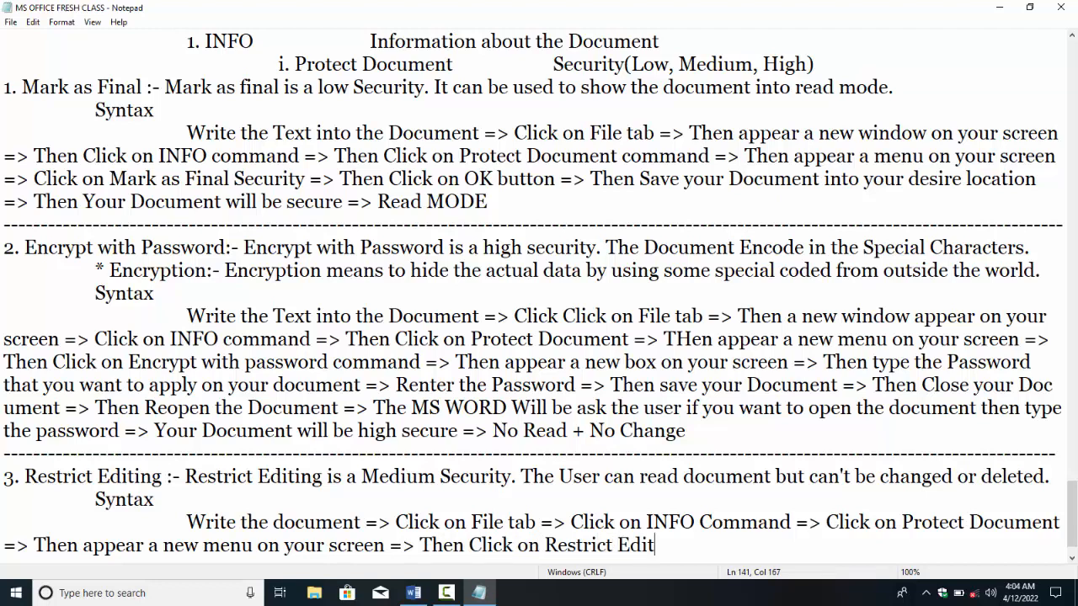
{"action": "key", "text": "BackSpace"}
{"action": "key", "text": "BackSpace"}
{"action": "key", "text": "BackSpace"}
{"action": "type", "text": "g command =>"}
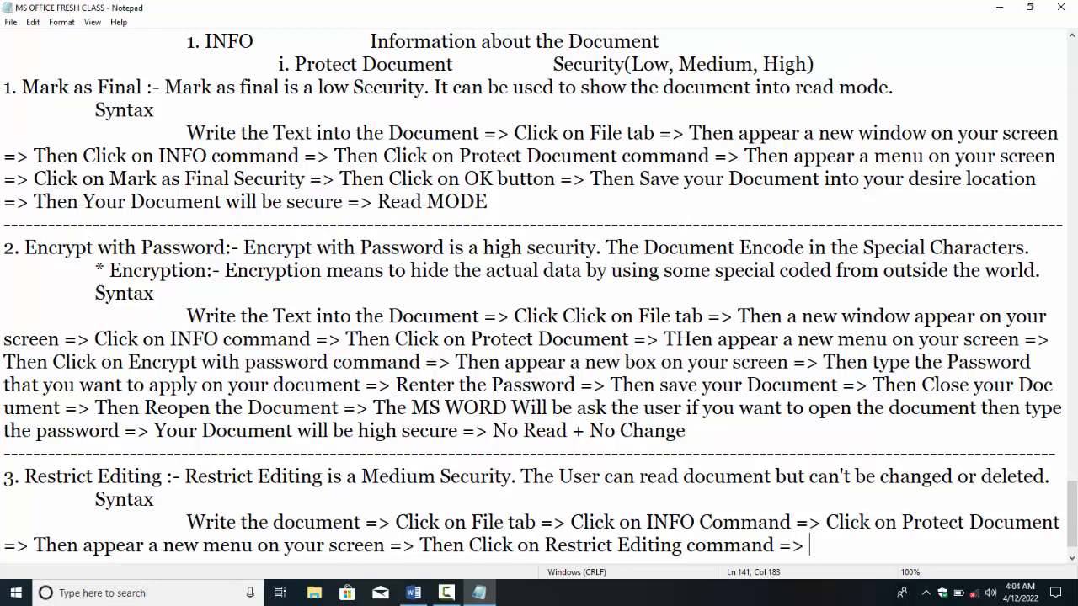
{"action": "type", "text": "Then appear"}
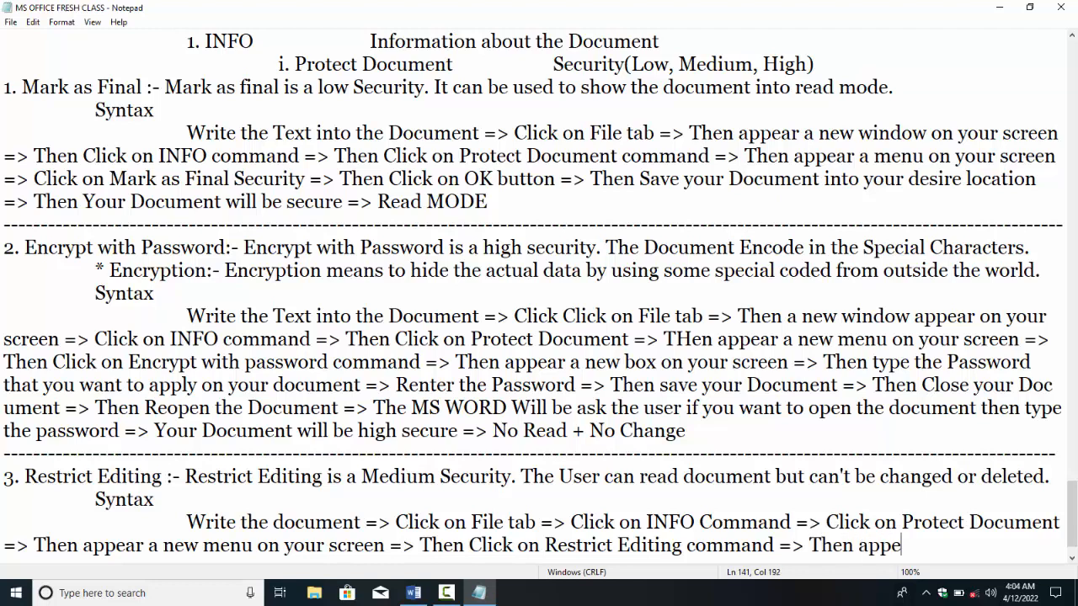
{"action": "type", "text": " a new pin"}
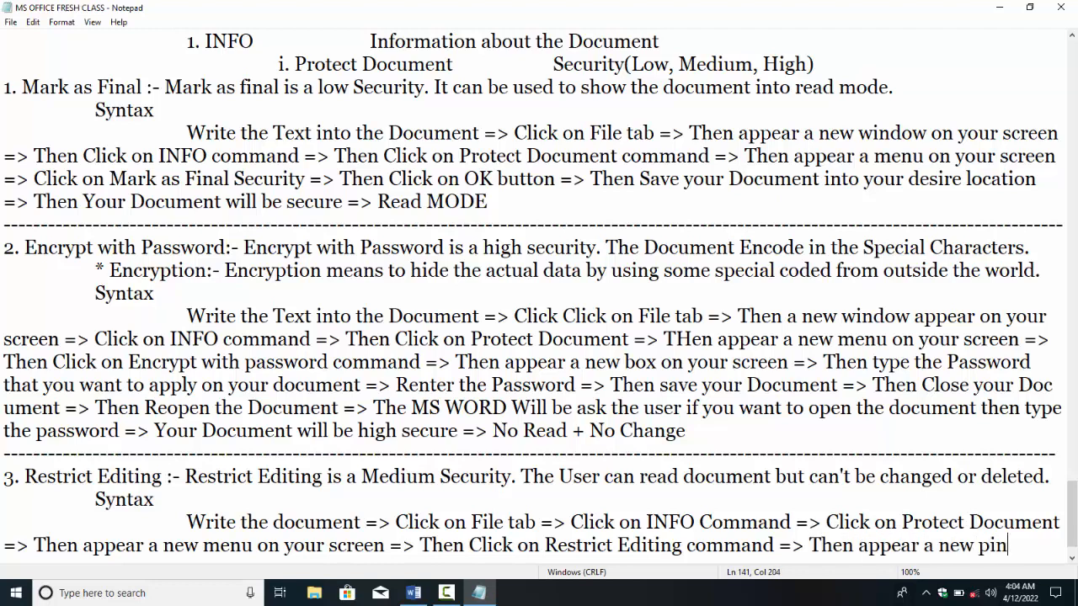
{"action": "type", "text": " on your screen "}
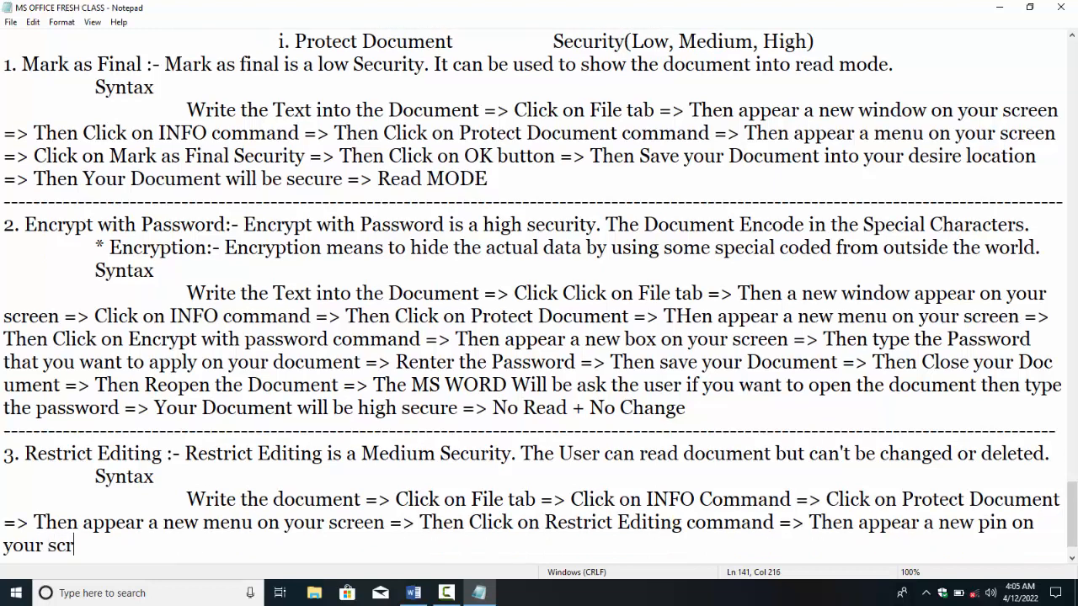
{"action": "type", "text": "="}
{"action": "key", "text": "shift+F10"}
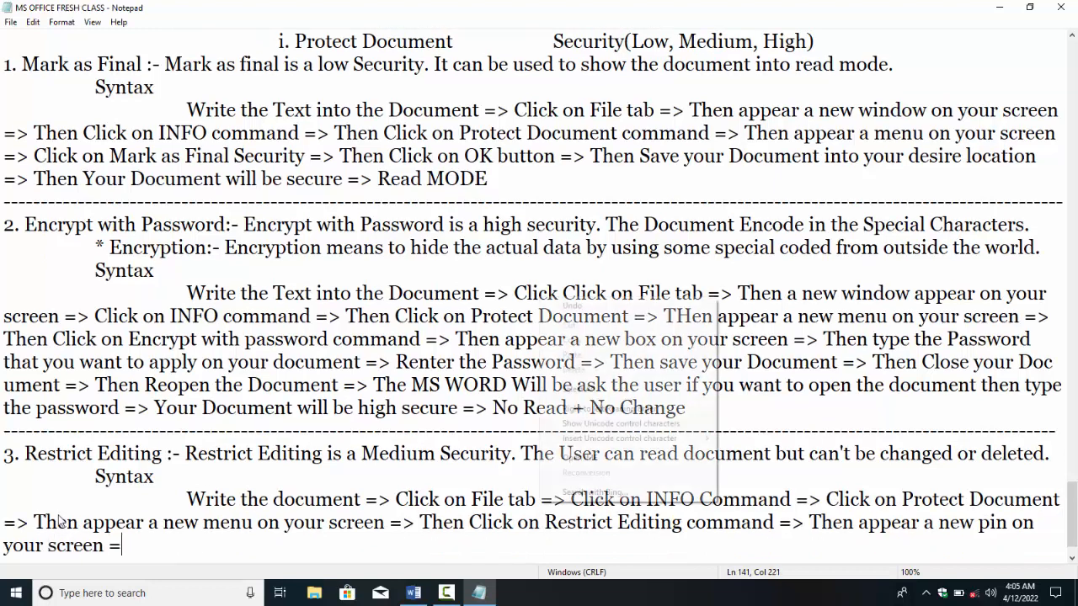
{"action": "key", "text": "Escape"}
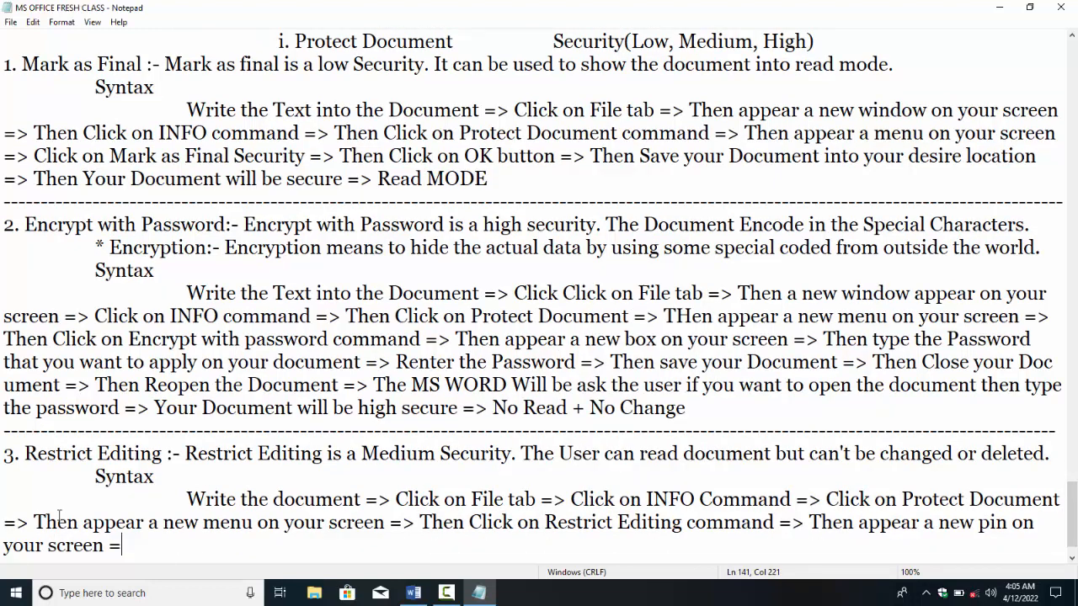
Step: Add '> Allow the Editing Restriction' with '(Read only' started inside brackets
{"action": "type", "text": ">"}
{"action": "type", "text": "Allow the Editing Resr"}
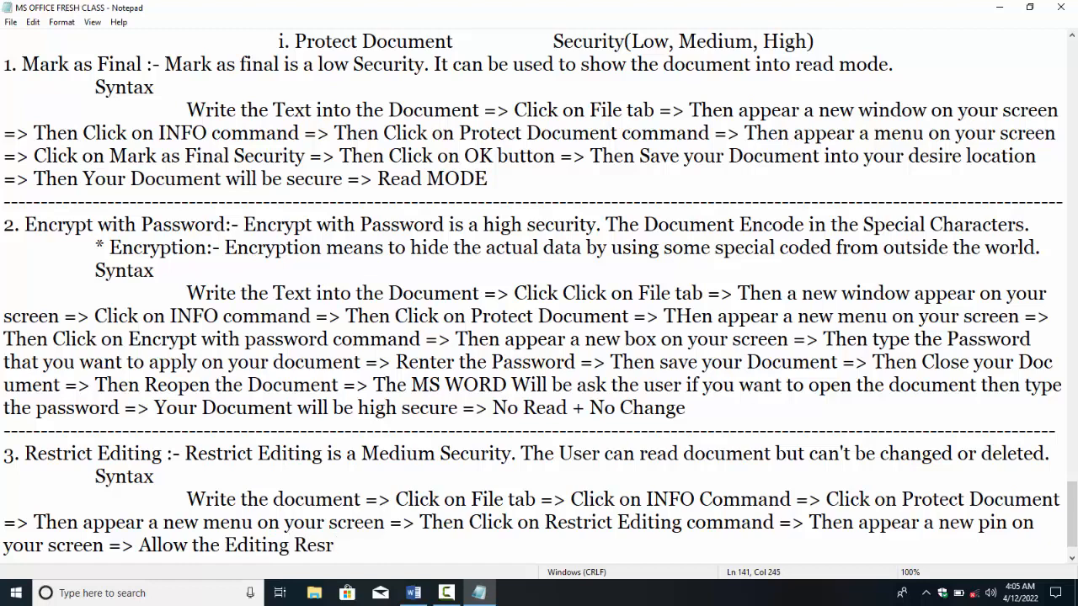
{"action": "key", "text": "BackSpace"}
{"action": "type", "text": "trictui"}
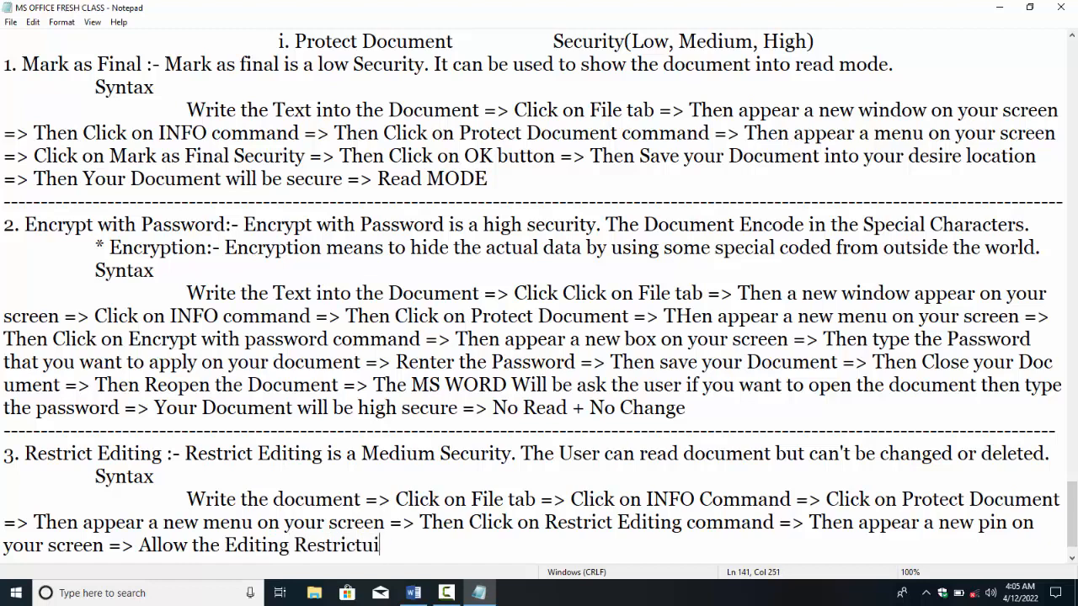
{"action": "key", "text": "BackSpace"}
{"action": "type", "text": "on"}
{"action": "type", "text": "()"}
{"action": "key", "text": "Left"}
{"action": "type", "text": "Read m"}
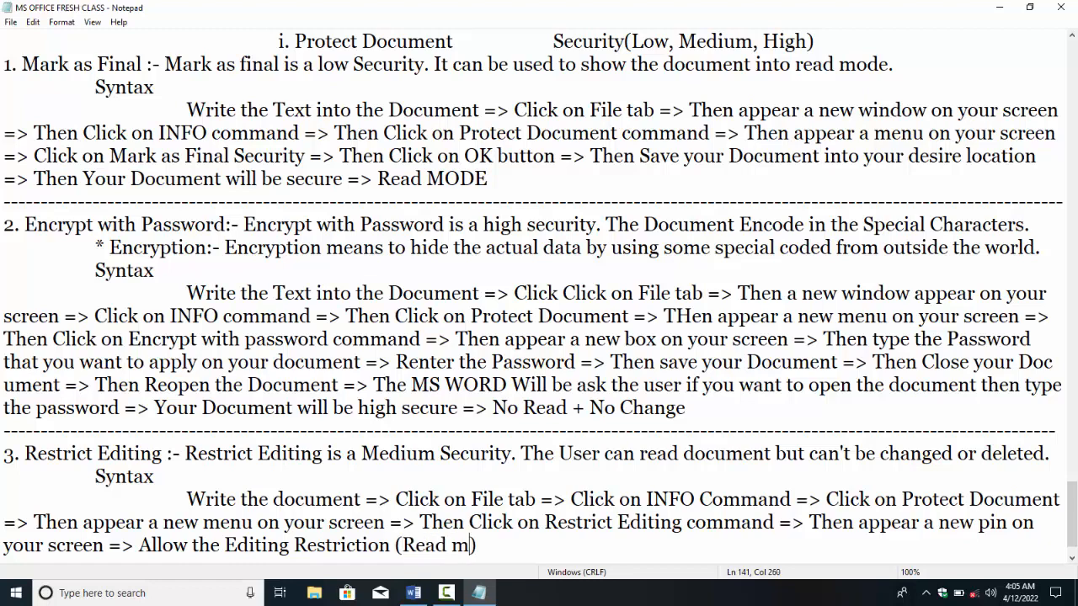
{"action": "key", "text": "BackSpace"}
{"action": "key", "text": "BackSpace"}
{"action": "type", "text": "iob"}
{"action": "key", "text": "BackSpace"}
{"action": "key", "text": "BackSpace"}
{"action": "key", "text": "BackSpace"}
{"action": "type", "text": "onlyk"}
{"action": "key", "text": "BackSpace"}
Step: Finish with Fill in form, the password steps, and 'Then Your Document will be restricted'
{"action": "type", "text": ", Fill in form"}
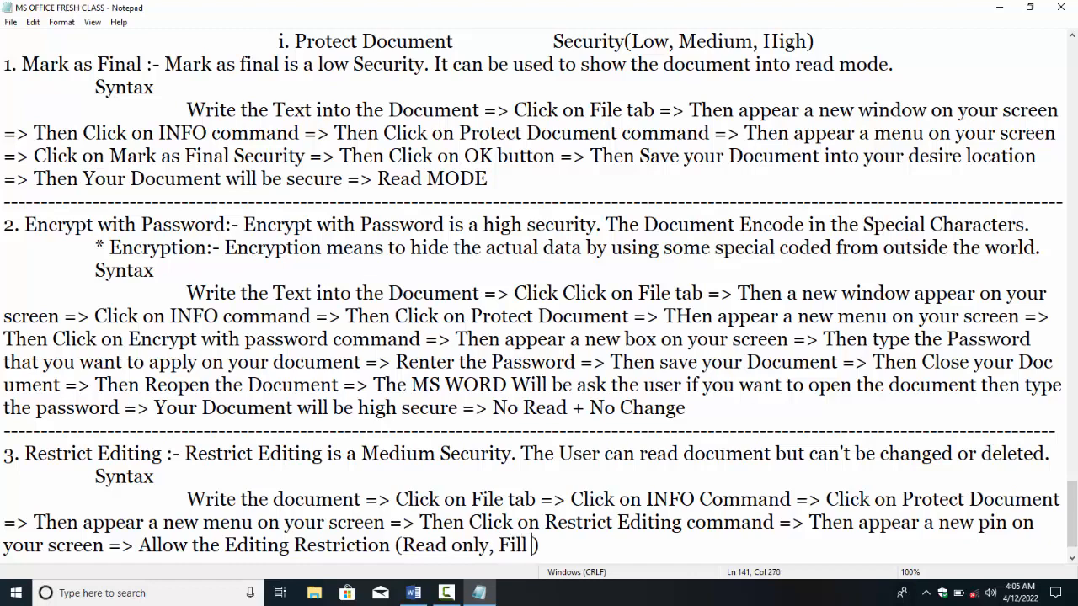
{"action": "type", "text": ", etc.."}
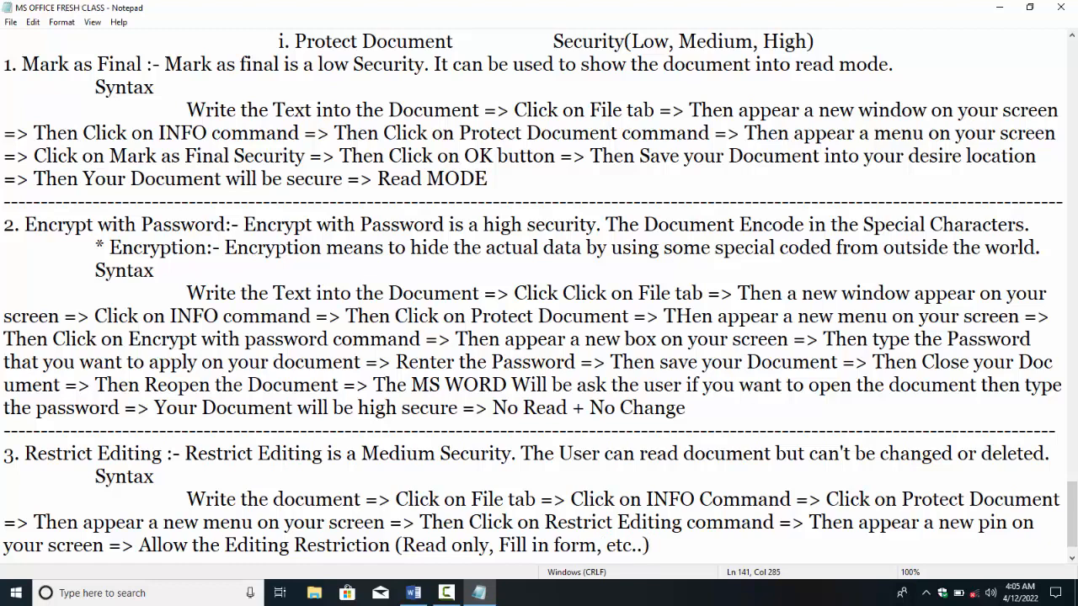
{"action": "type", "text": "=> Then Click on "}
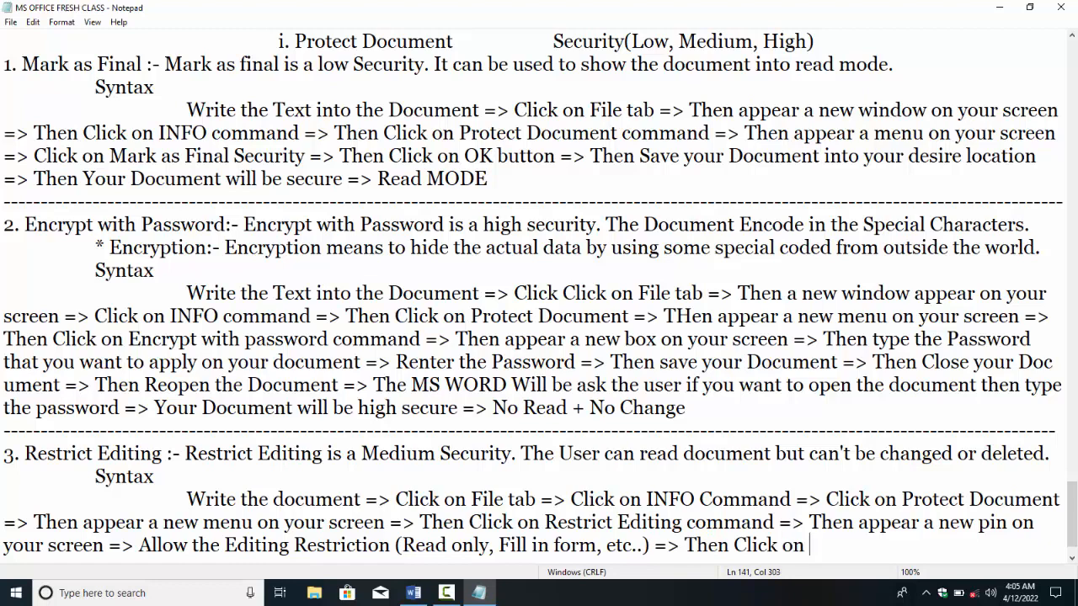
{"action": "type", "text": "Clic"}
{"action": "key", "text": "BackSpace"}
{"action": "key", "text": "BackSpace"}
{"action": "key", "text": "BackSpace"}
{"action": "key", "text": "BackSpace"}
{"action": "type", "text": "Password "}
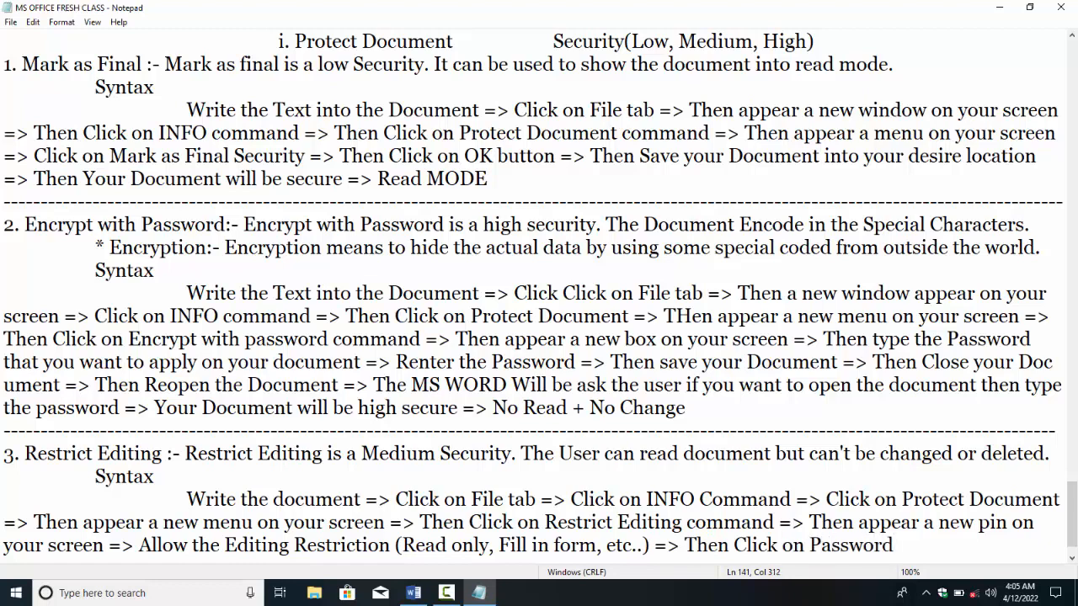
{"action": "type", "text": "=> THen TYpe the Password "}
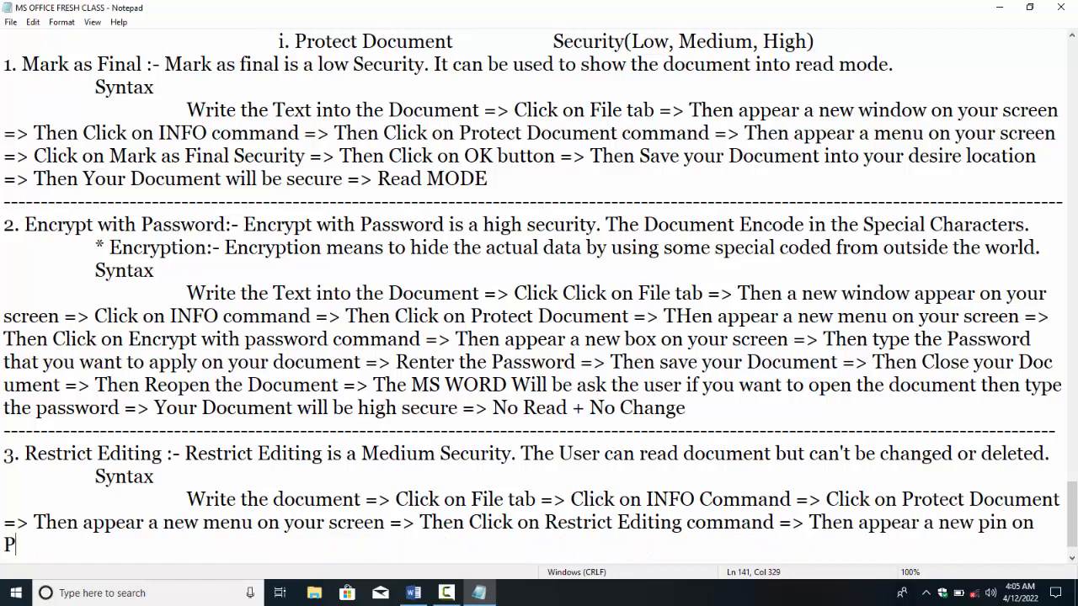
{"action": "type", "text": "that you"}
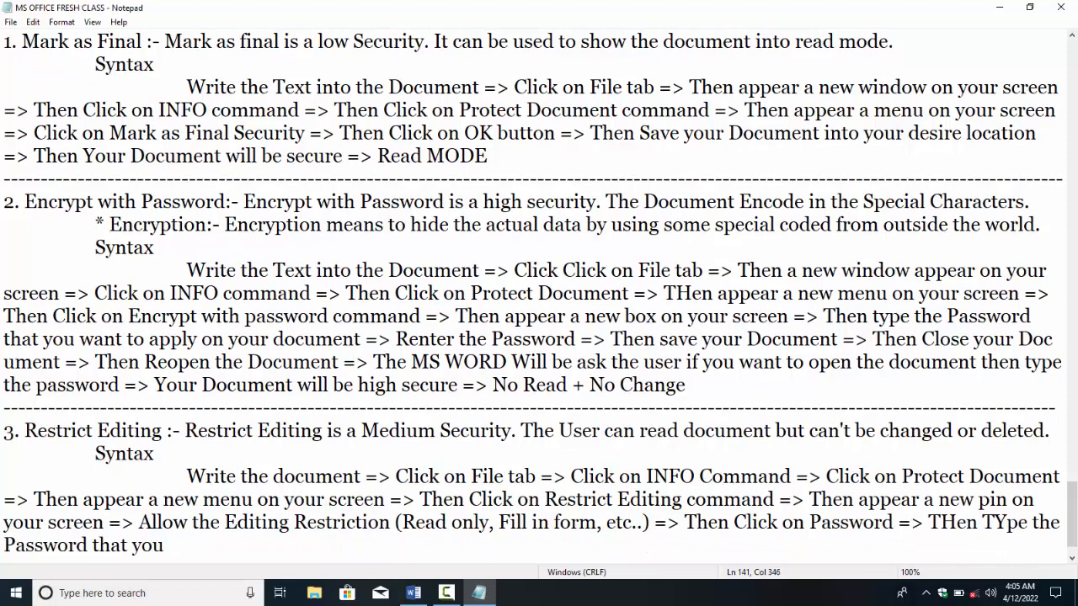
{"action": "type", "text": " want to apply"}
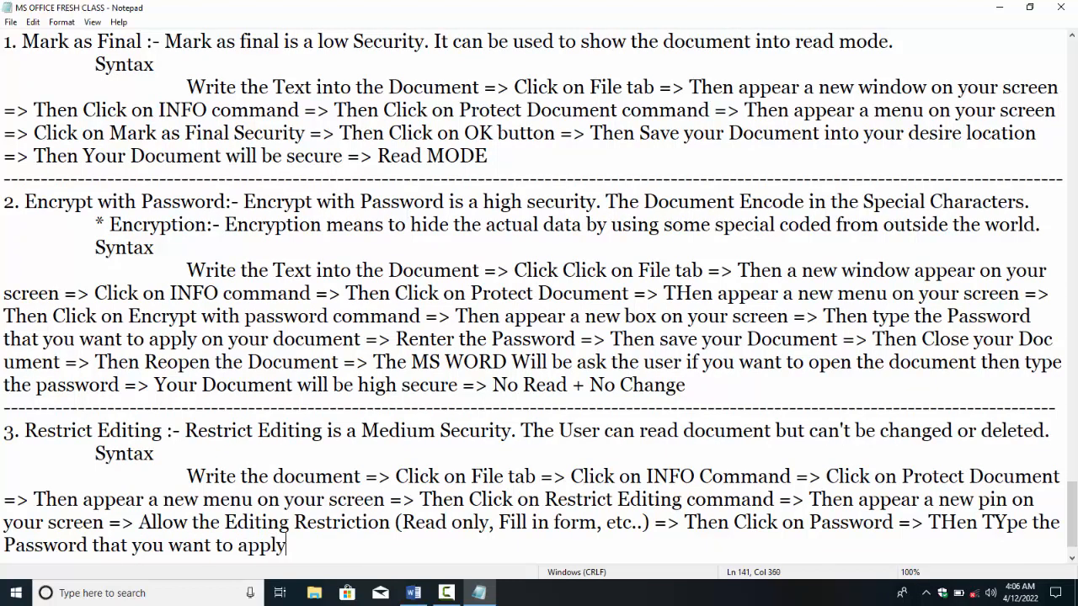
{"action": "type", "text": " on your scr"}
{"action": "key", "text": "BackSpace"}
{"action": "key", "text": "BackSpace"}
{"action": "key", "text": "BackSpace"}
{"action": "type", "text": "document =>"}
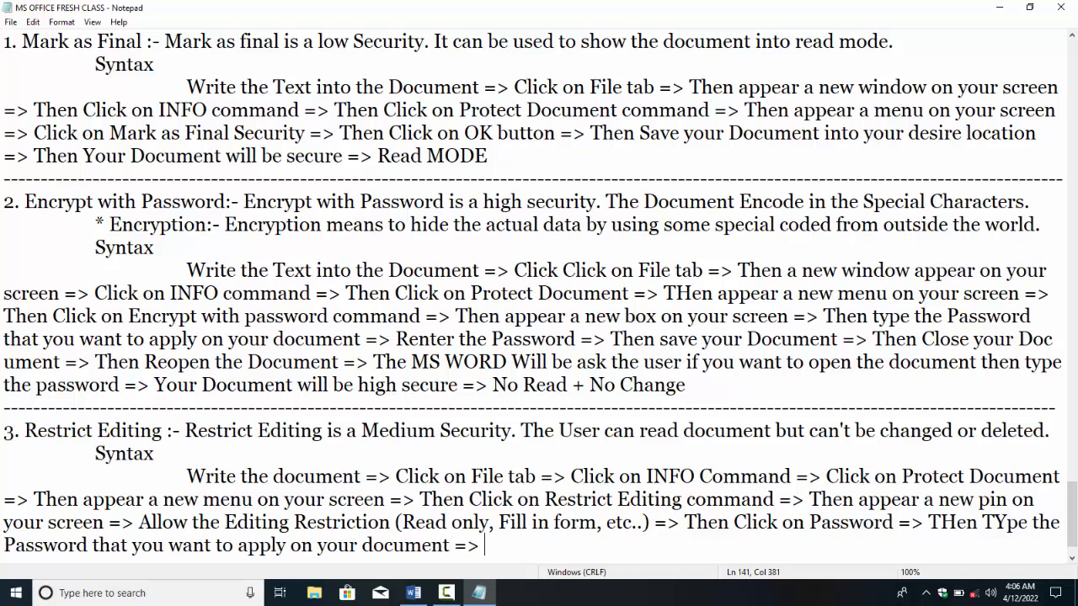
{"action": "type", "text": "Then "}
{"action": "type", "text": " Your"}
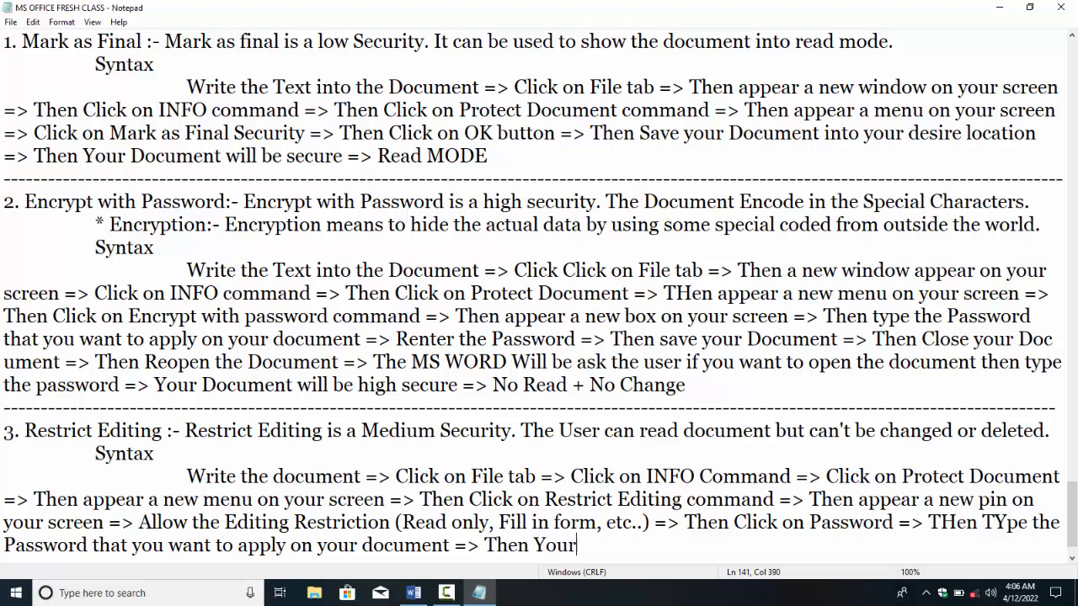
{"action": "type", "text": " Document wi"}
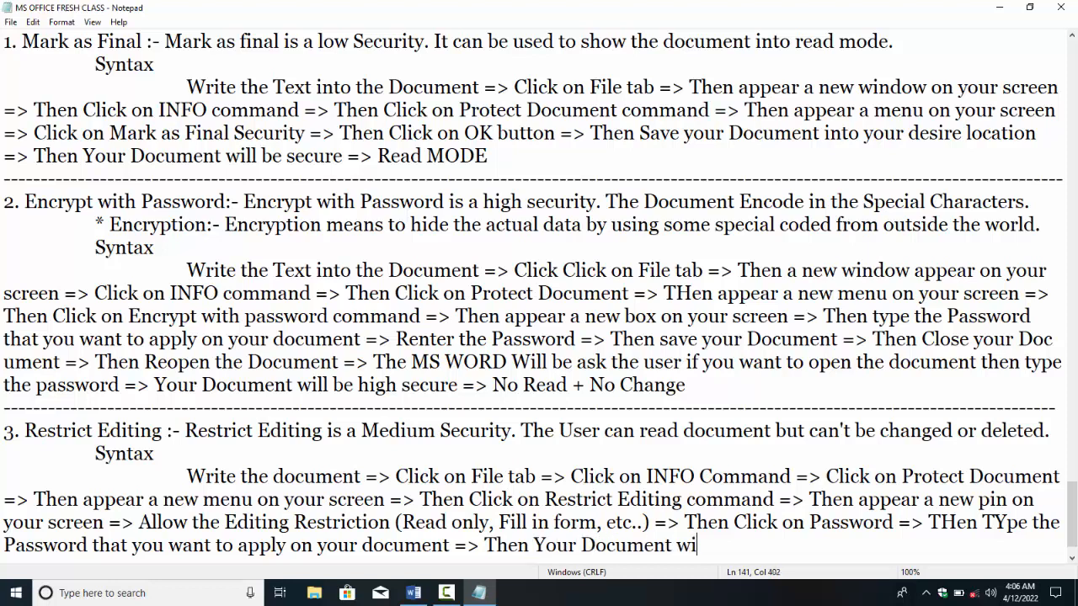
{"action": "type", "text": "ll be restricted"}
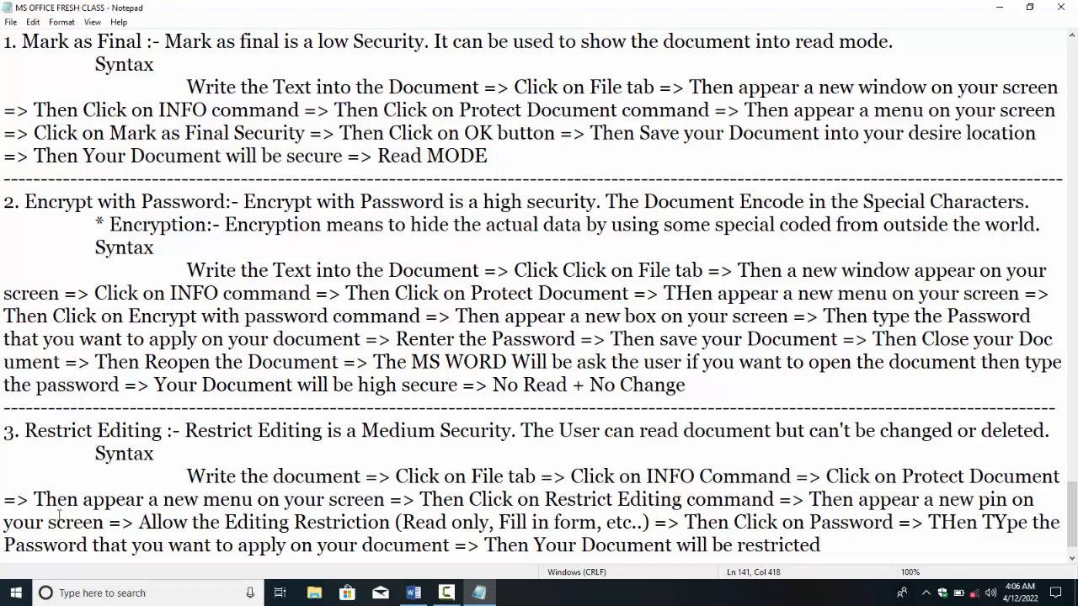
Step: Replace a row of equals signs with a dashed separator line under the notes
{"action": "type", "text": "==================================="}
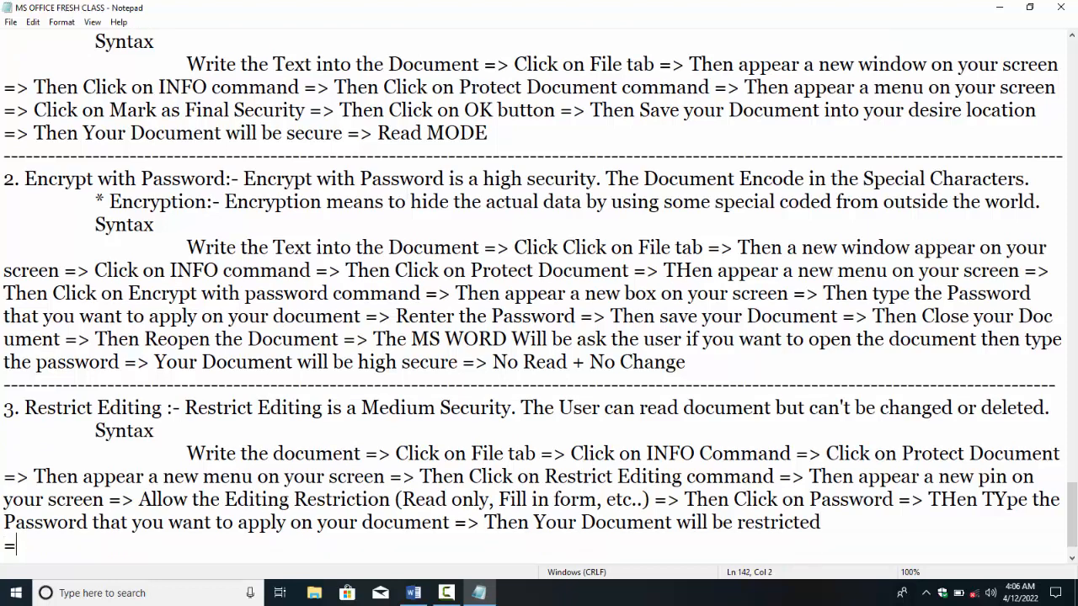
{"action": "key", "text": "BackSpace"}
{"action": "key", "text": "BackSpace"}
{"action": "key", "text": "BackSpace"}
{"action": "key", "text": "BackSpace"}
{"action": "key", "text": "BackSpace"}
{"action": "key", "text": "BackSpace"}
{"action": "key", "text": "BackSpace"}
{"action": "key", "text": "BackSpace"}
{"action": "key", "text": "BackSpace"}
{"action": "key", "text": "BackSpace"}
{"action": "key", "text": "BackSpace"}
{"action": "key", "text": "BackSpace"}
{"action": "key", "text": "BackSpace"}
{"action": "key", "text": "BackSpace"}
{"action": "key", "text": "BackSpace"}
{"action": "key", "text": "BackSpace"}
{"action": "key", "text": "BackSpace"}
{"action": "key", "text": "BackSpace"}
{"action": "key", "text": "BackSpace"}
{"action": "key", "text": "BackSpace"}
{"action": "key", "text": "BackSpace"}
{"action": "key", "text": "BackSpace"}
{"action": "key", "text": "BackSpace"}
{"action": "key", "text": "BackSpace"}
{"action": "key", "text": "BackSpace"}
{"action": "key", "text": "BackSpace"}
{"action": "type", "text": "-------------------------------------------------------------------------------------"}
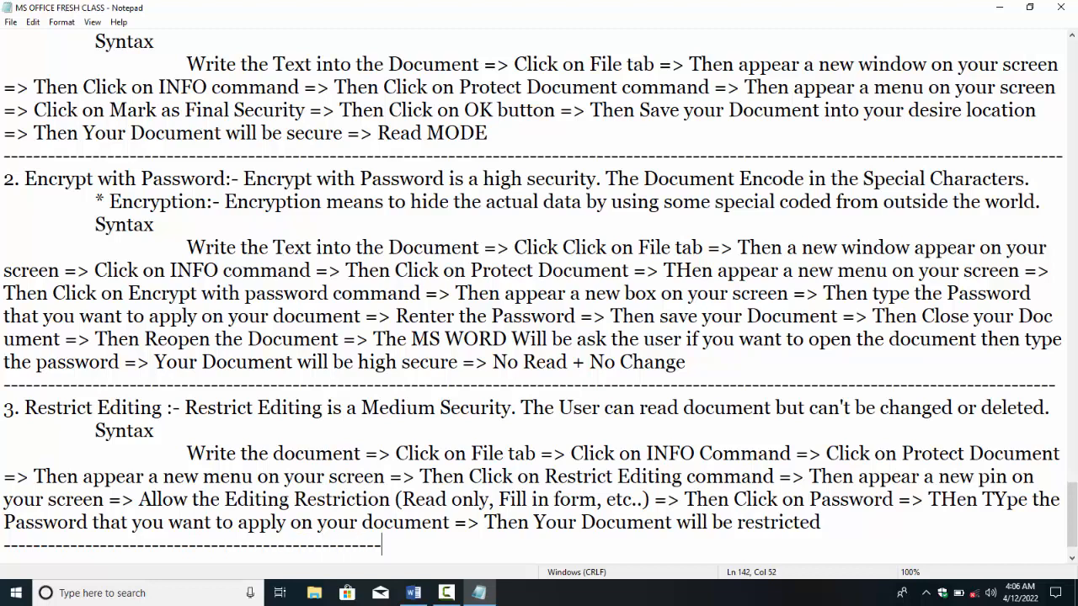
{"action": "type", "text": "---------------------------------------------------------"}
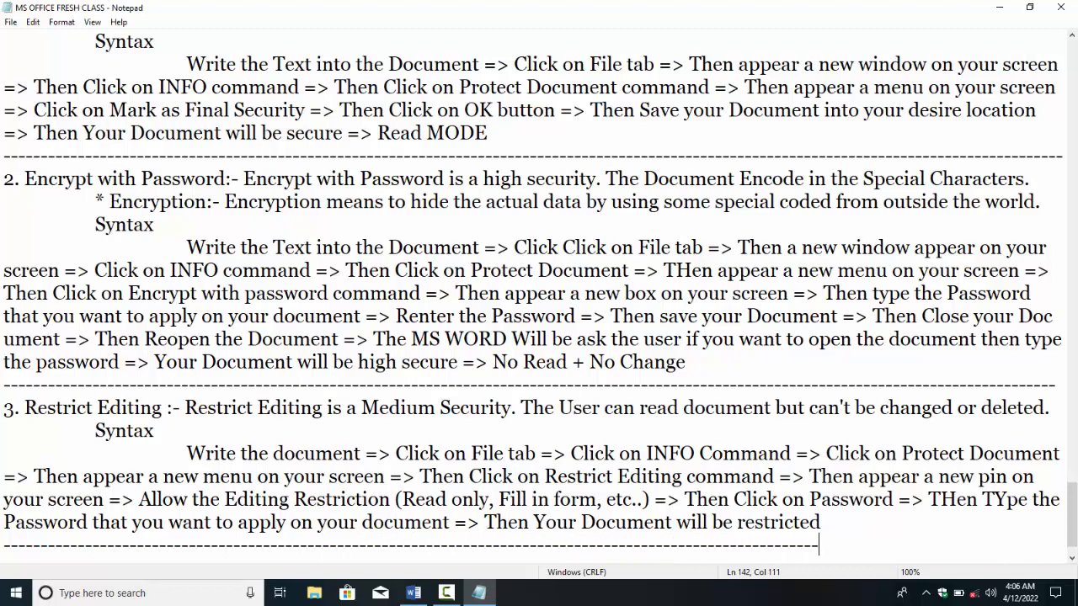
{"action": "type", "text": "-"}
Step: Minimize Notepad to the desktop and refresh the desktop
{"action": "key", "text": "super+d"}
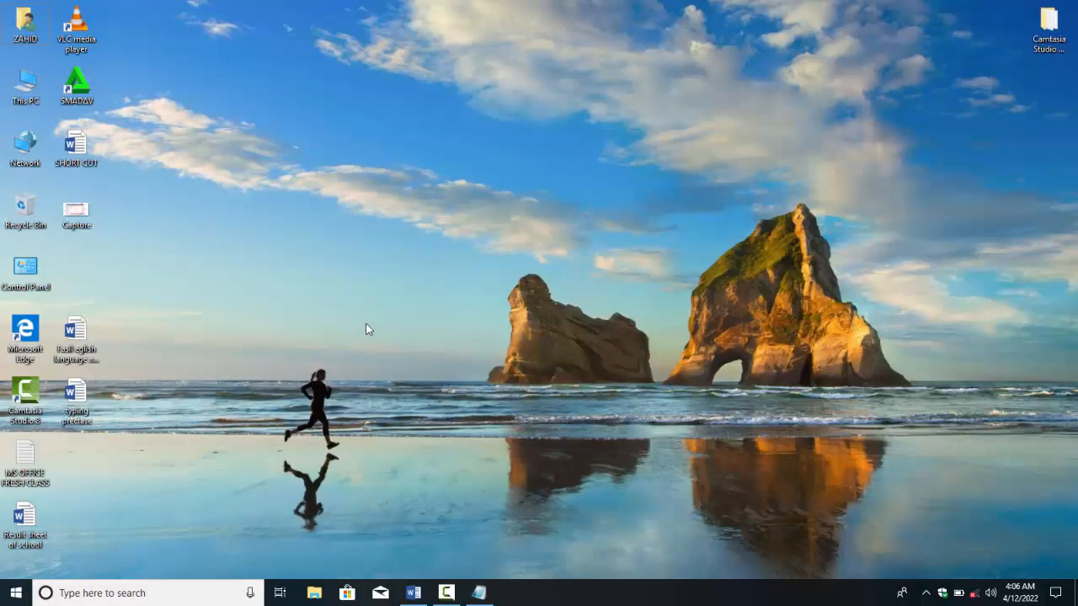
{"action": "right_click", "coordinate": [413, 256]}
{"action": "left_click", "coordinate": [435, 292]}
Step: Open a blank Word document and generate five sample paragraphs with =rand()
{"action": "left_click", "coordinate": [413, 593]}
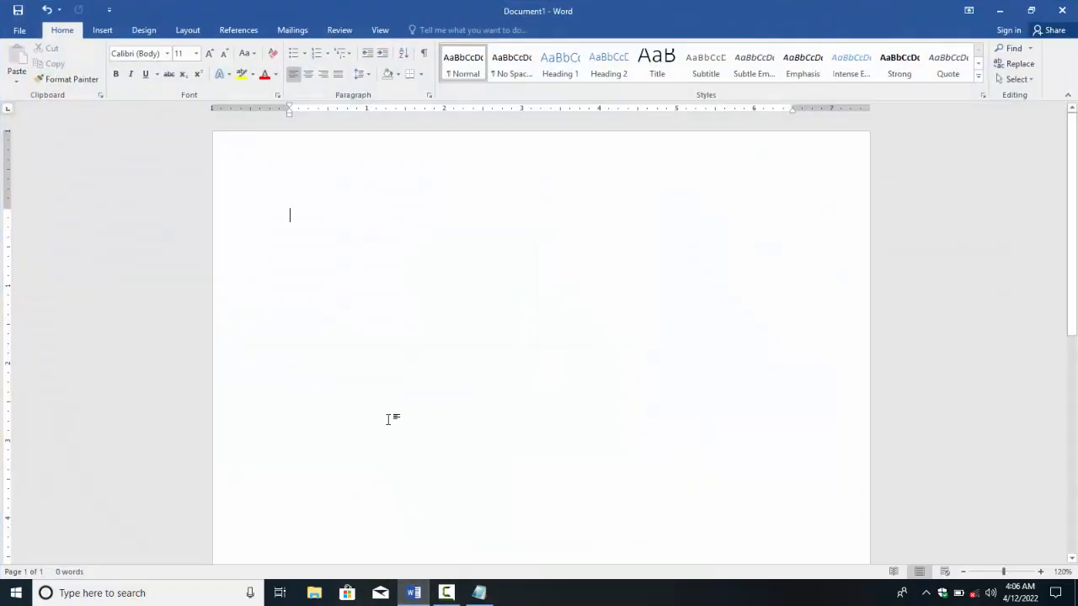
{"action": "type", "text": "=ra"}
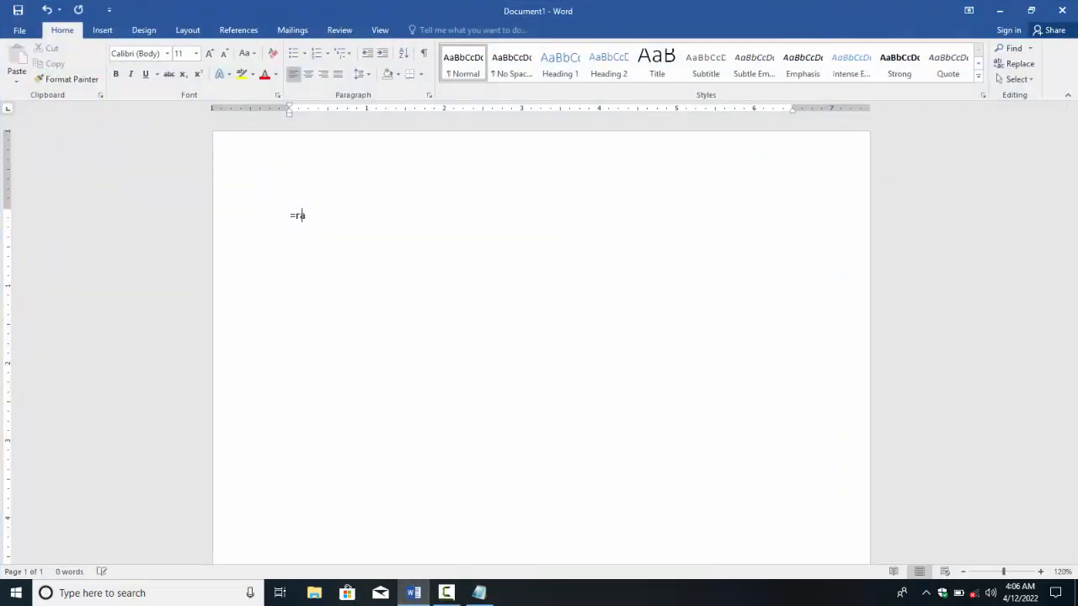
{"action": "type", "text": "nd()"}
{"action": "key", "text": "Return"}
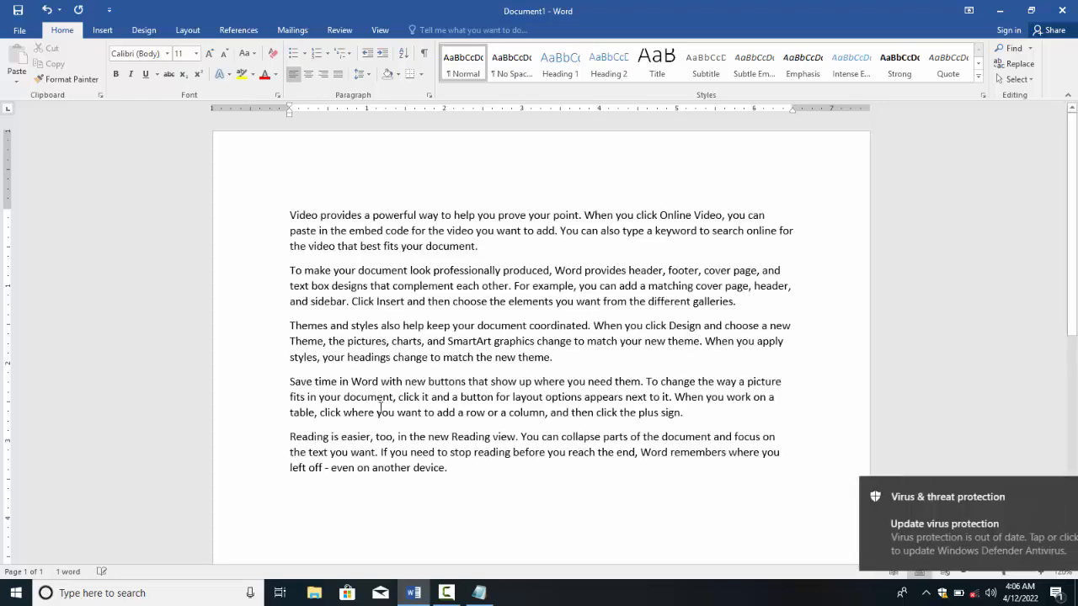
Step: Open the Restrict Editing pane via File > Info > Protect Document
{"action": "left_click", "coordinate": [10, 34]}
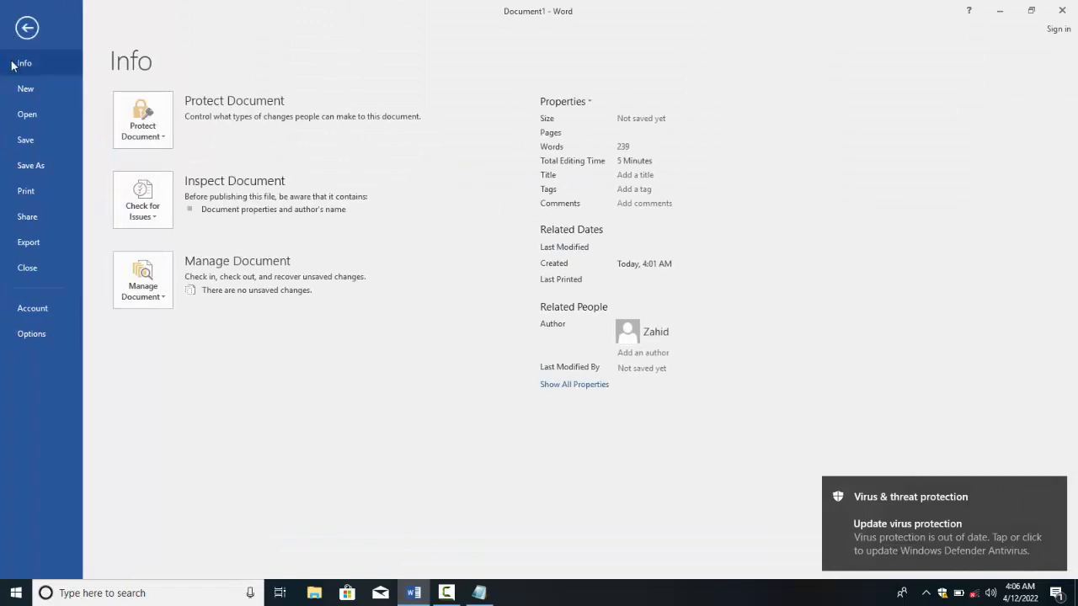
{"action": "left_click", "coordinate": [139, 118]}
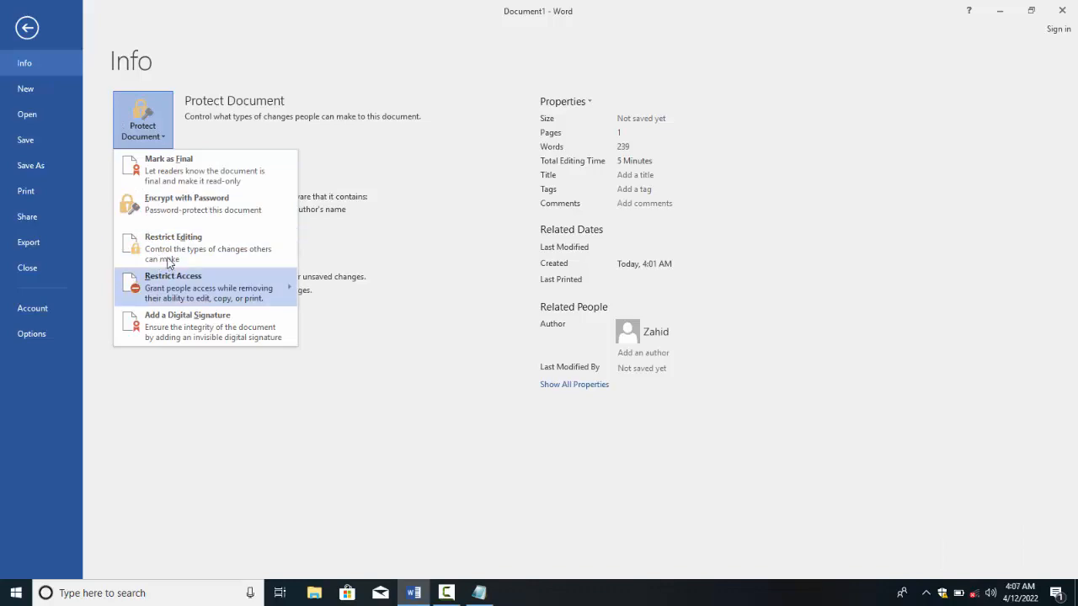
{"action": "left_click", "coordinate": [168, 253]}
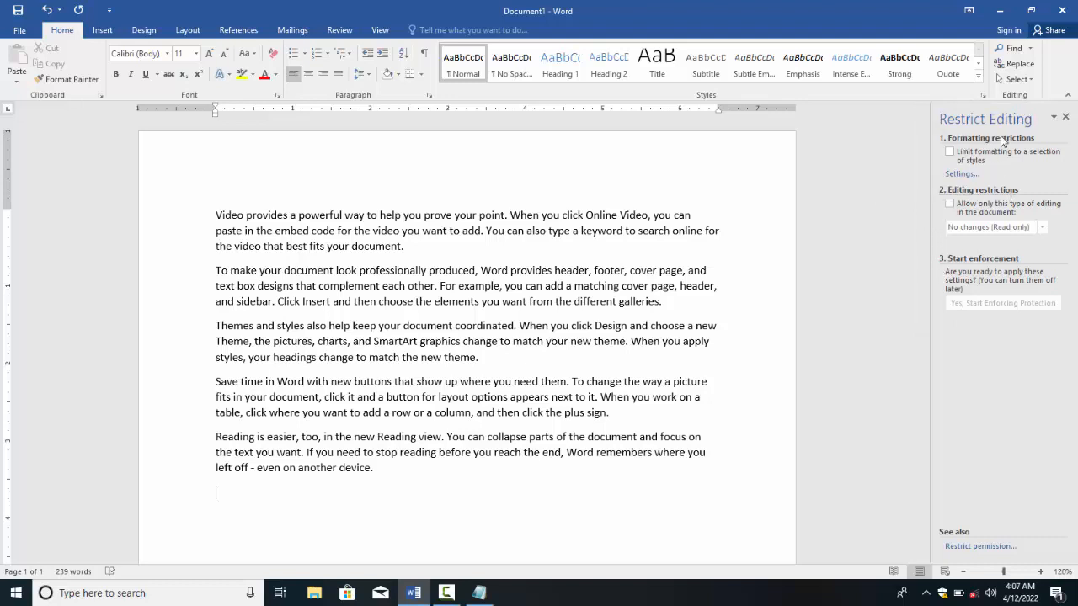
Step: Enable 'Allow only this type of editing in the document' and choose Tracked changes
{"action": "left_click", "coordinate": [965, 210]}
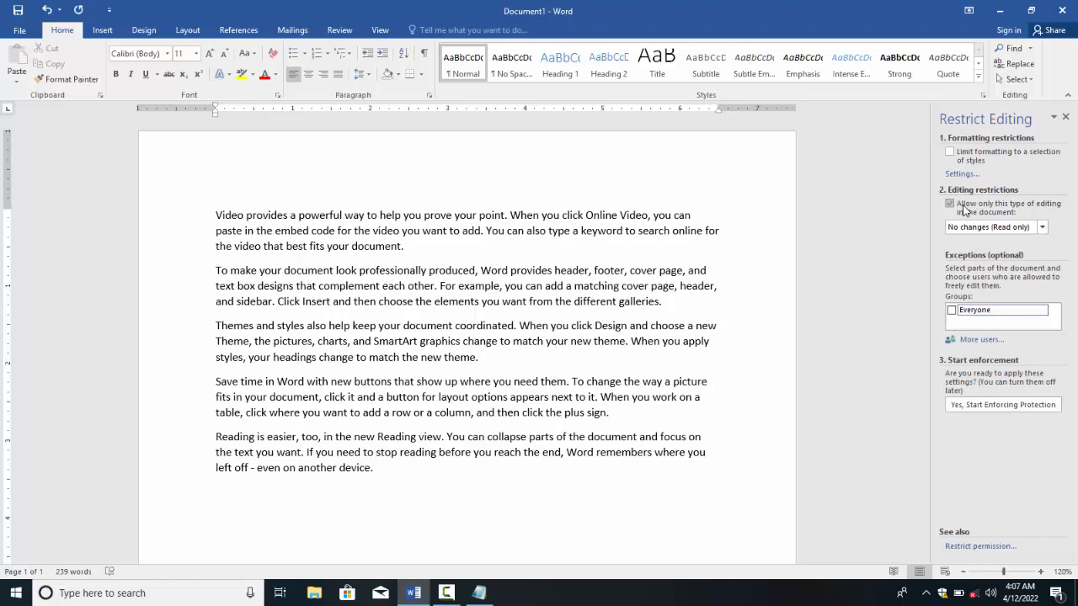
{"action": "left_click", "coordinate": [985, 227]}
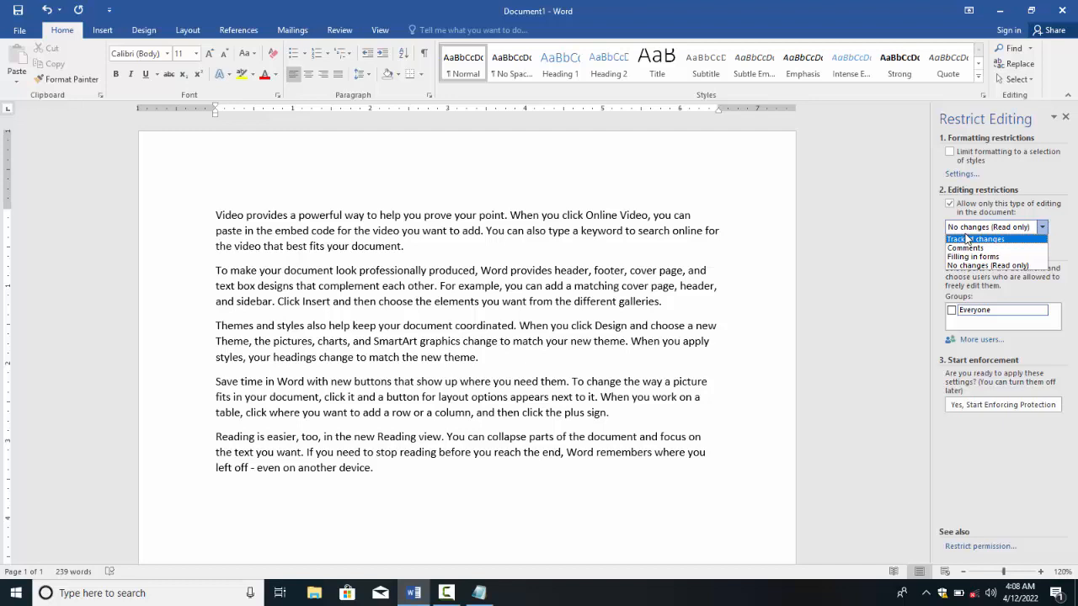
{"action": "left_click", "coordinate": [965, 235]}
{"action": "left_click", "coordinate": [965, 234]}
{"action": "left_click", "coordinate": [975, 240]}
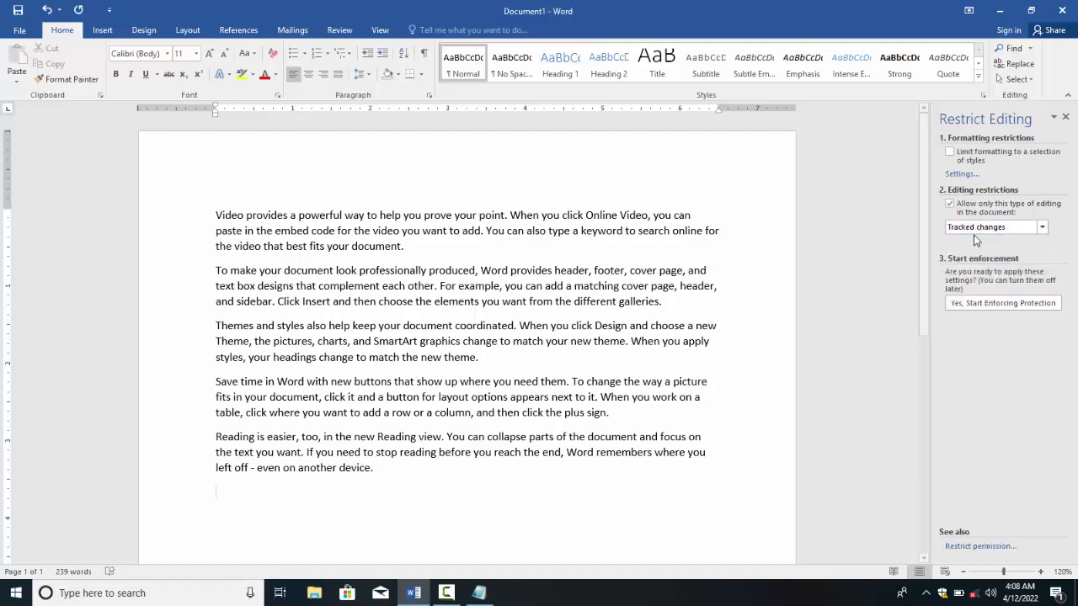
Step: Start enforcing protection and enter a password and its confirmation
{"action": "left_click", "coordinate": [966, 305]}
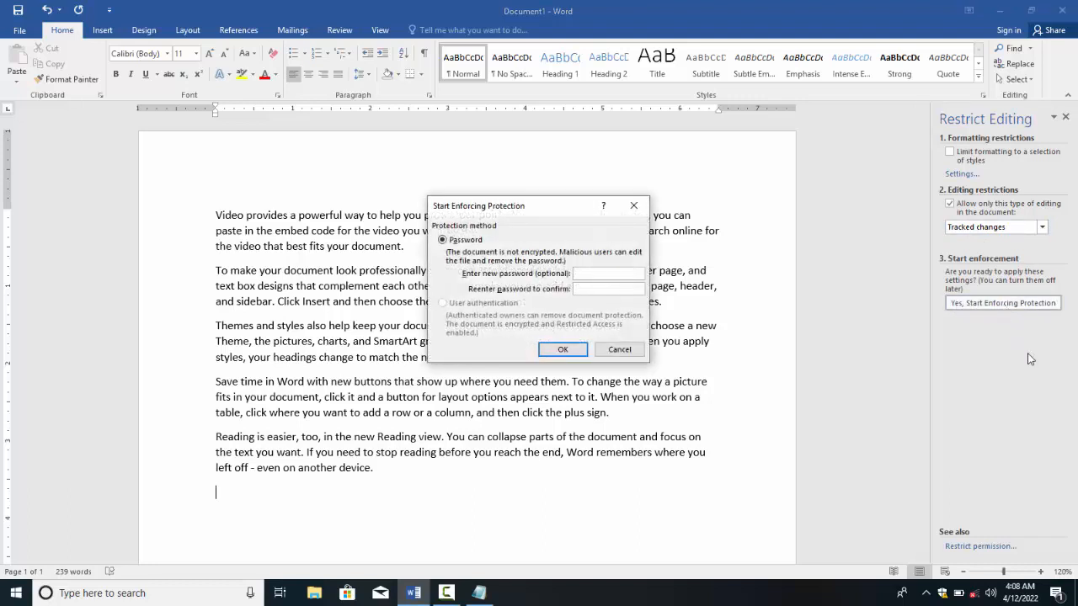
{"action": "type", "text": "••••"}
{"action": "key", "text": "Tab"}
{"action": "type", "text": "•••••"}
{"action": "key", "text": "Return"}
{"action": "key", "text": "Return"}
Step: Re-enter a matching password in both fields and apply the protection
{"action": "type", "text": "•"}
{"action": "key", "text": "Tab"}
{"action": "type", "text": "••"}
{"action": "key", "text": "BackSpace"}
{"action": "key", "text": "BackSpace"}
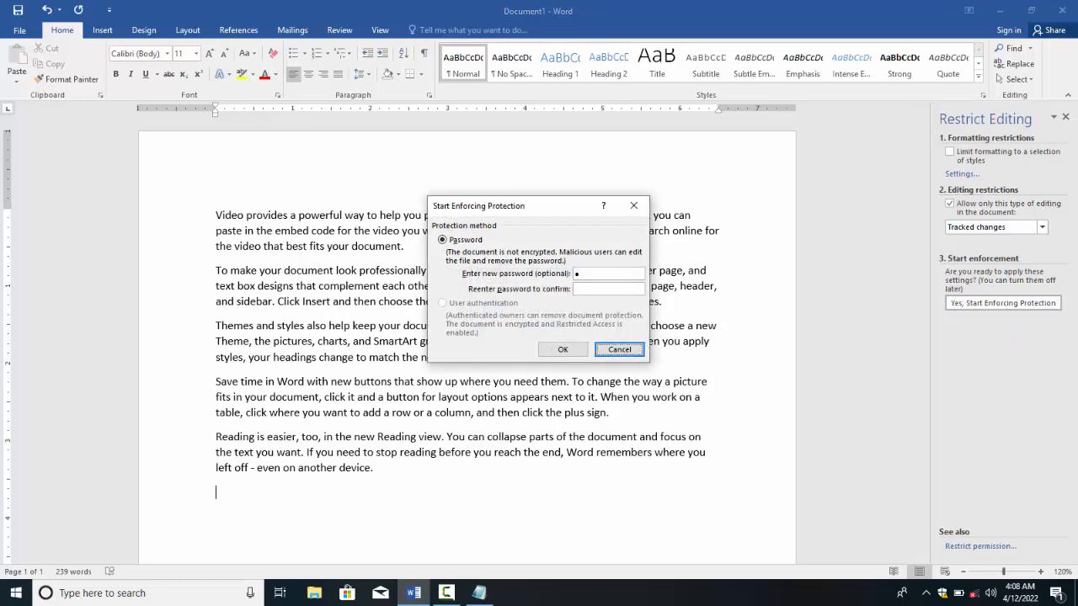
{"action": "key", "text": "Tab"}
{"action": "key", "text": "Tab"}
{"action": "key", "text": "Tab"}
{"action": "key", "text": "Tab"}
{"action": "key", "text": "Tab"}
{"action": "key", "text": "Tab"}
{"action": "key", "text": "Tab"}
{"action": "key", "text": "Tab"}
{"action": "key", "text": "Tab"}
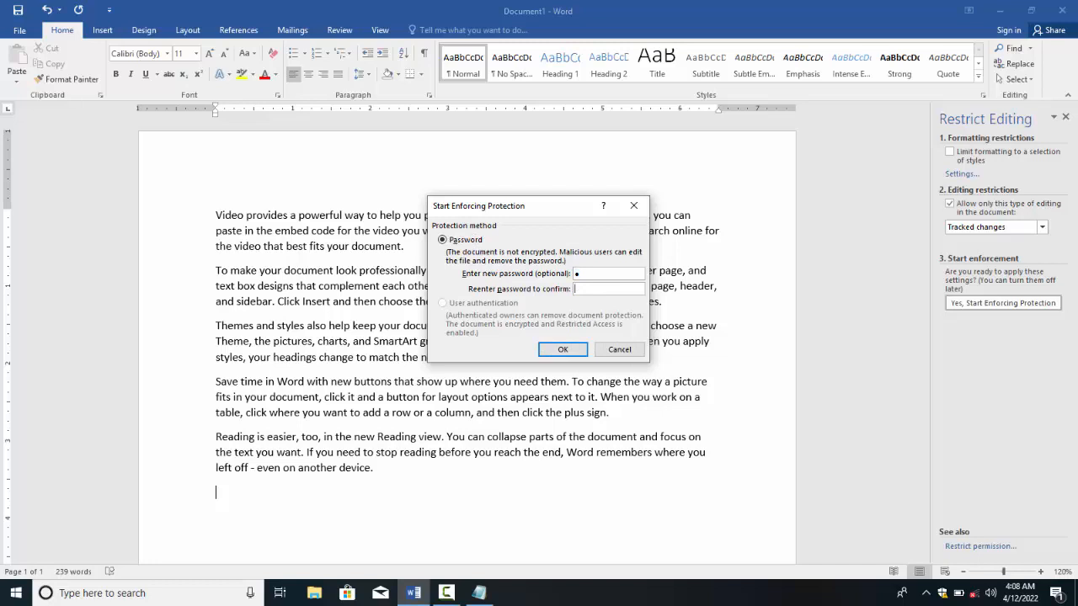
{"action": "type", "text": "••••"}
{"action": "key", "text": "Tab"}
{"action": "type", "text": "••••"}
{"action": "key", "text": "Return"}
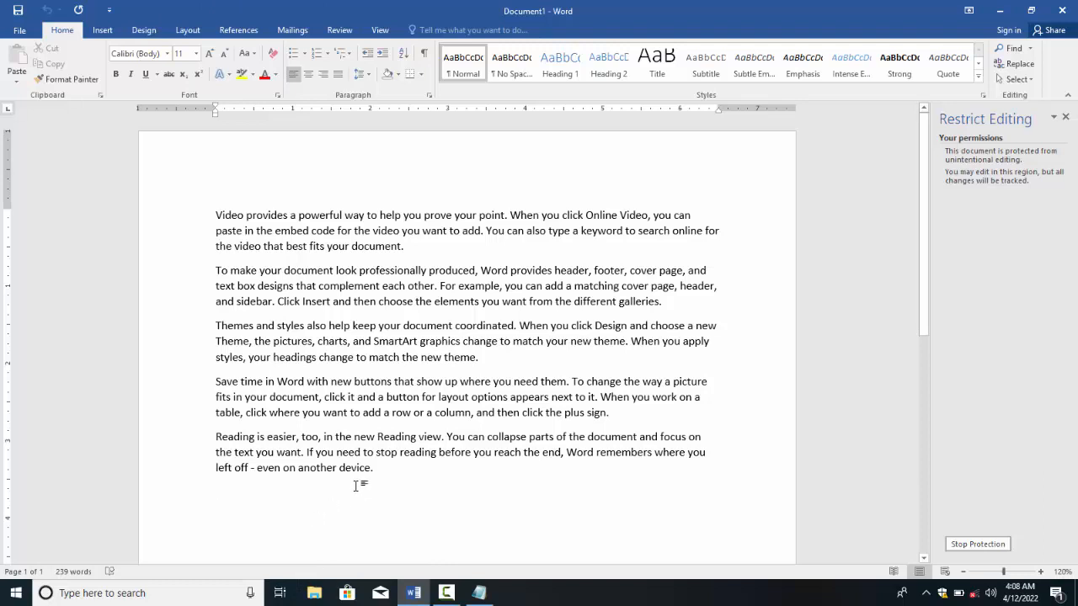
Step: Delete the last sample paragraph and add test lines 'fsadfasfasfasdf\', 'asfasf', 'asf asf', 'as' after paragraph one
{"action": "left_click_drag", "start_coordinate": [376, 473], "coordinate": [180, 432]}
{"action": "key", "text": "Delete"}
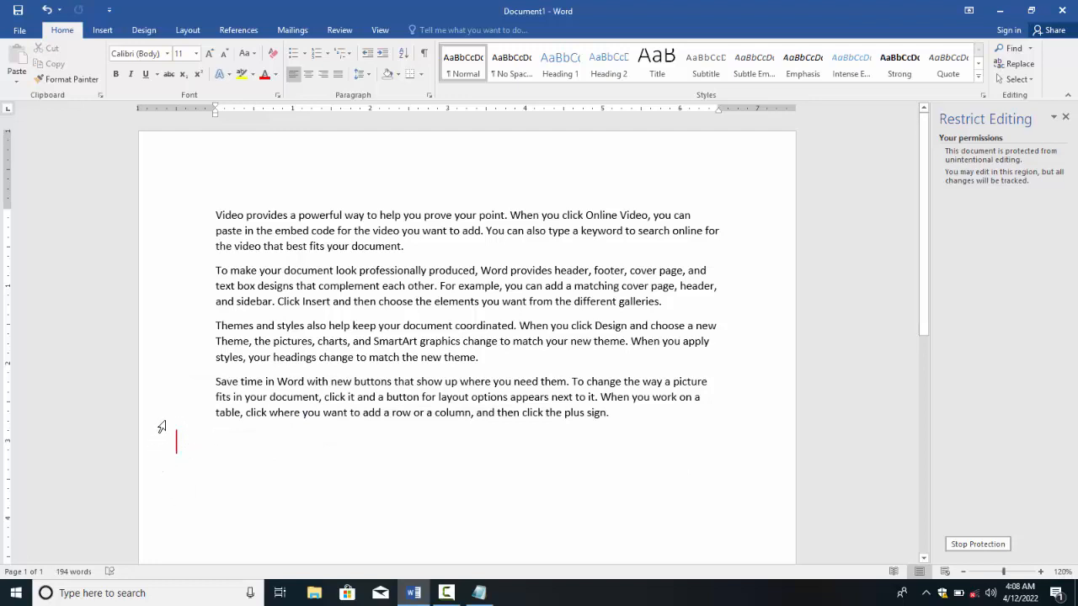
{"action": "left_click", "coordinate": [412, 248]}
{"action": "key", "text": "Return"}
{"action": "type", "text": "fsadfasfasfasdf\\"}
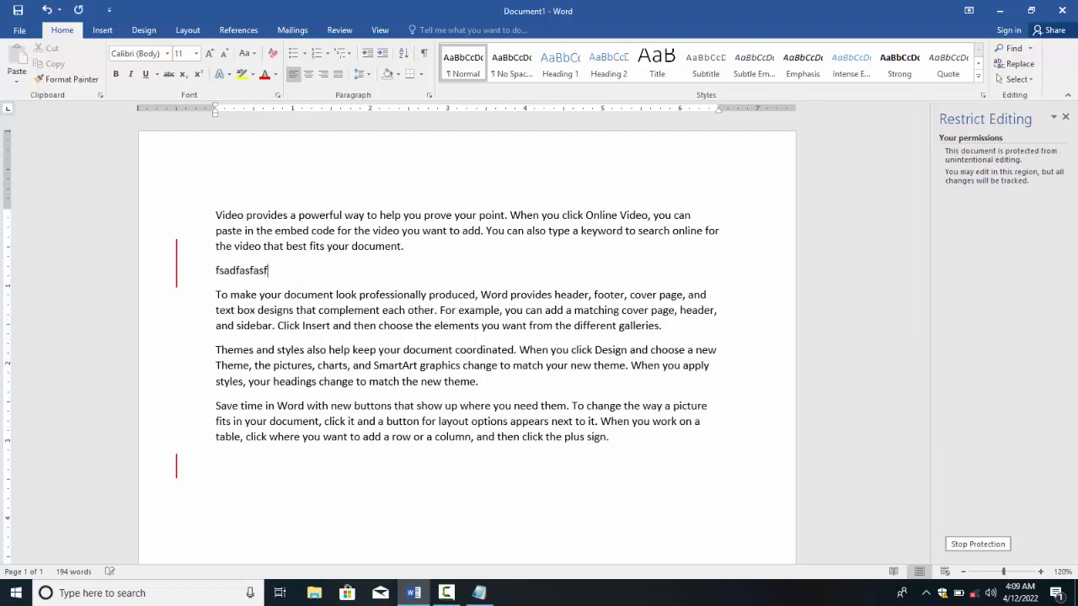
{"action": "key", "text": "Return"}
{"action": "type", "text": "asf"}
{"action": "key", "text": "Return"}
{"action": "type", "text": "asf"}
{"action": "key", "text": "Return"}
{"action": "type", "text": "asf asf"}
{"action": "key", "text": "Return"}
{"action": "type", "text": "as"}
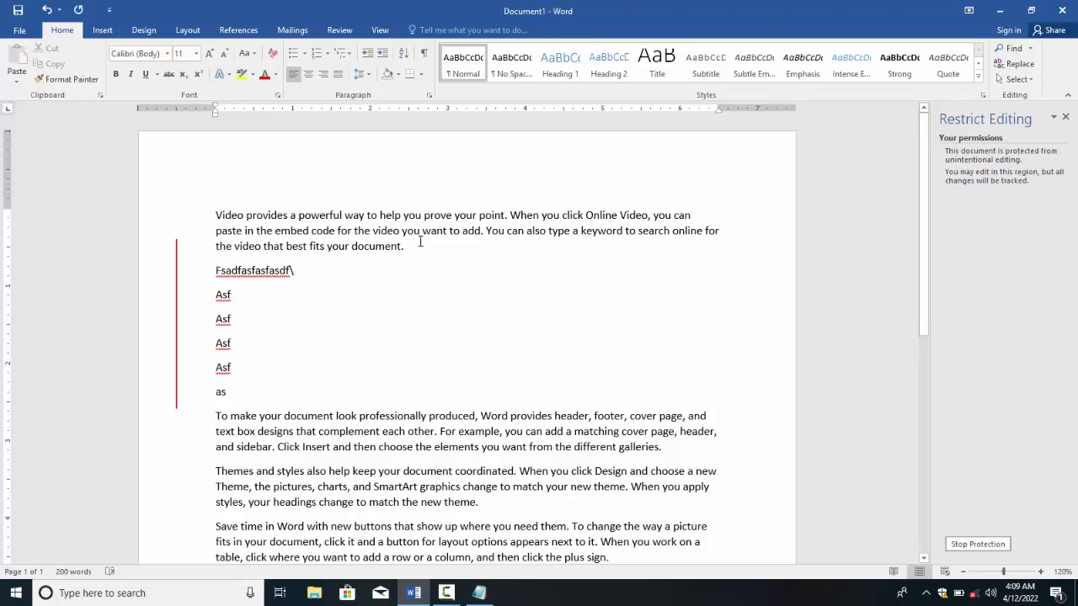
Step: Make the first paragraph bold, check the tracked test lines, and go to the Review tab
{"action": "left_click_drag", "start_coordinate": [419, 242], "coordinate": [171, 190]}
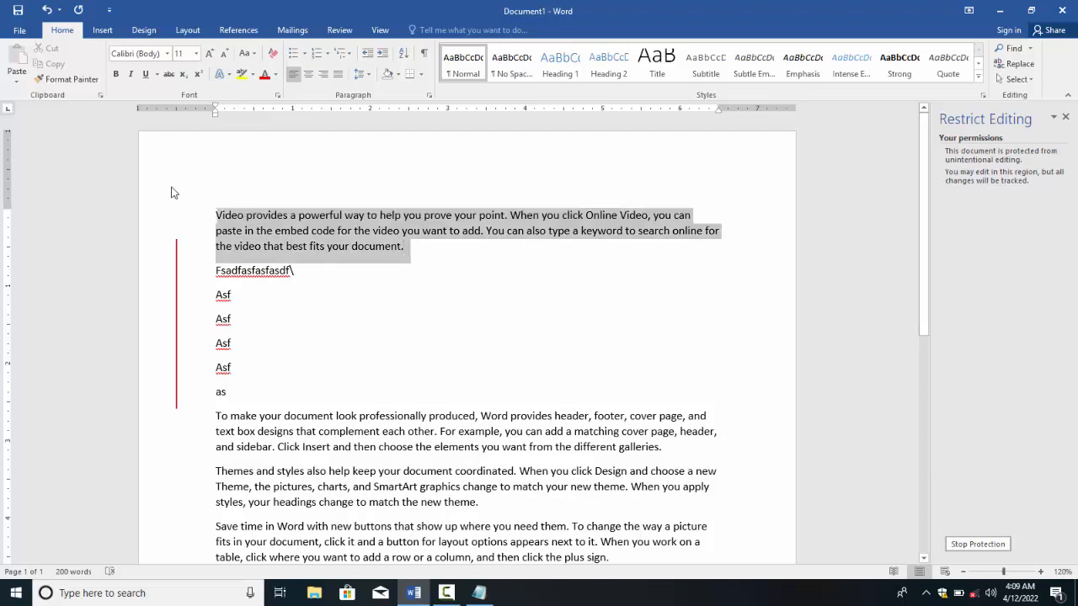
{"action": "left_click", "coordinate": [115, 74]}
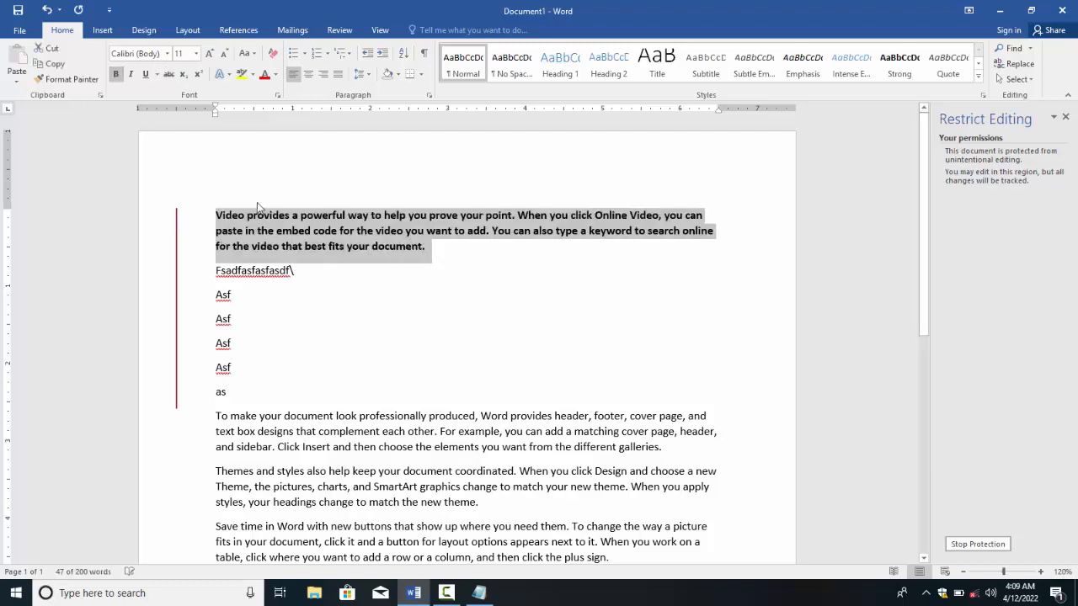
{"action": "left_click", "coordinate": [278, 292]}
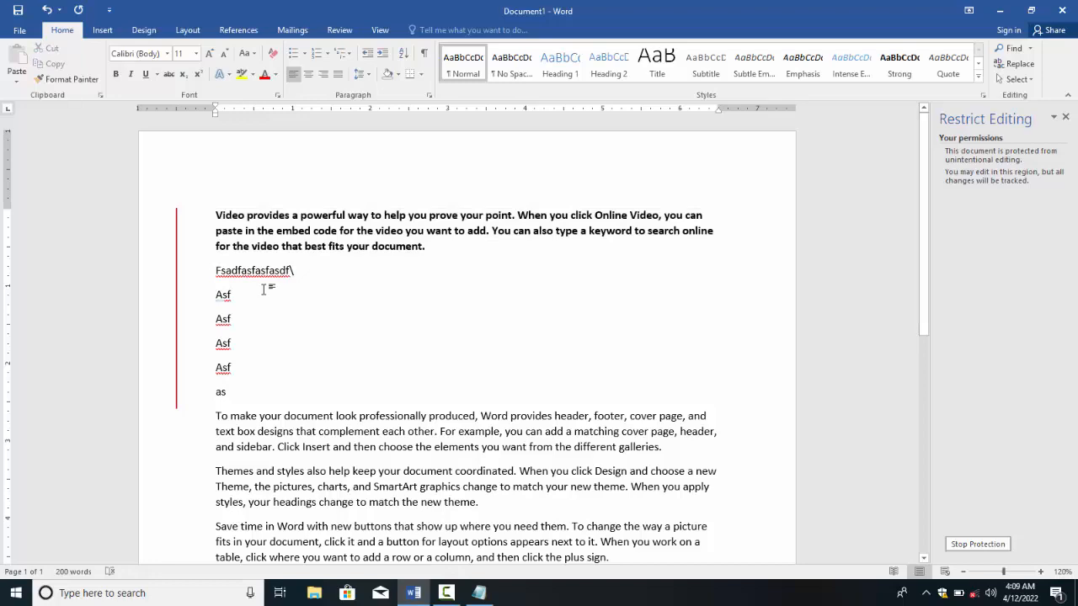
{"action": "scroll", "coordinate": [264, 290], "scroll_direction": "down", "scroll_amount": 4}
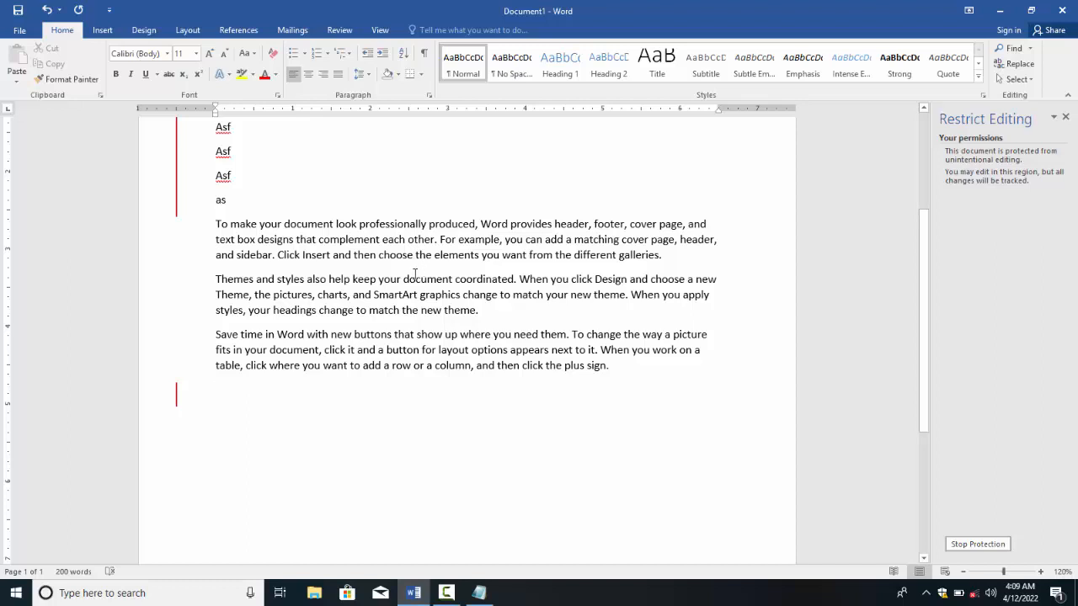
{"action": "scroll", "coordinate": [425, 324], "scroll_direction": "up", "scroll_amount": 3}
{"action": "scroll", "coordinate": [426, 324], "scroll_direction": "up", "scroll_amount": 1}
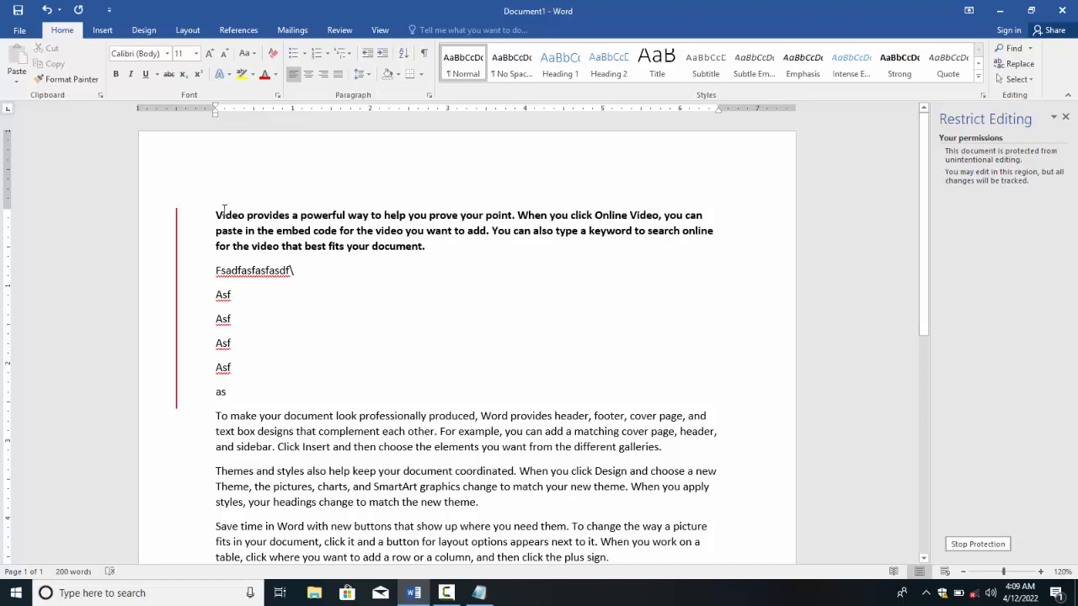
{"action": "left_click_drag", "start_coordinate": [224, 209], "coordinate": [290, 215]}
{"action": "left_click_drag", "start_coordinate": [217, 270], "coordinate": [250, 326]}
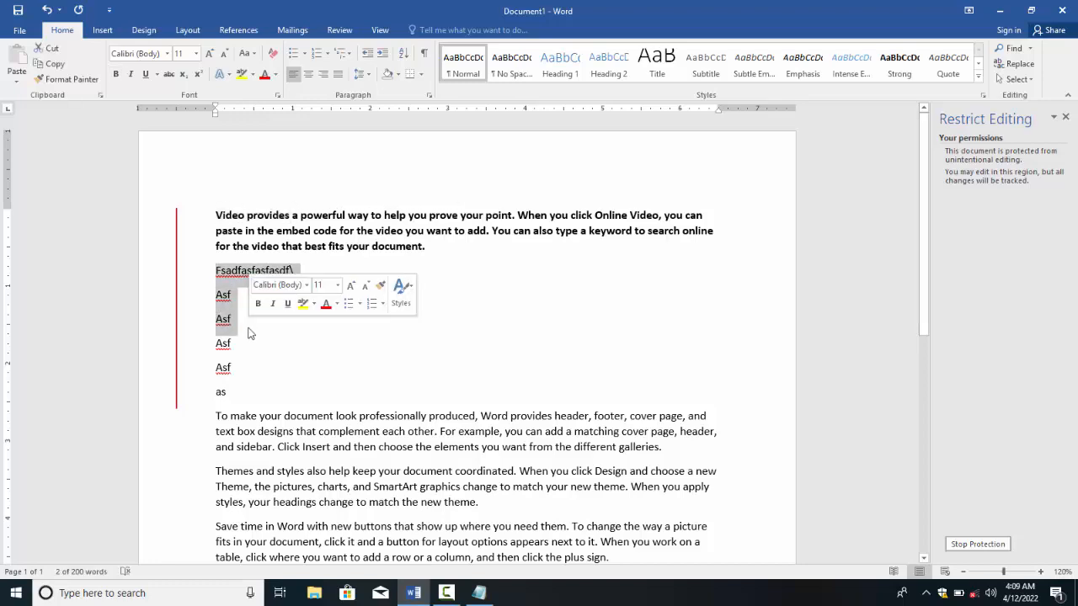
{"action": "scroll", "coordinate": [248, 331], "scroll_direction": "down", "scroll_amount": 4}
{"action": "left_click", "coordinate": [209, 401]}
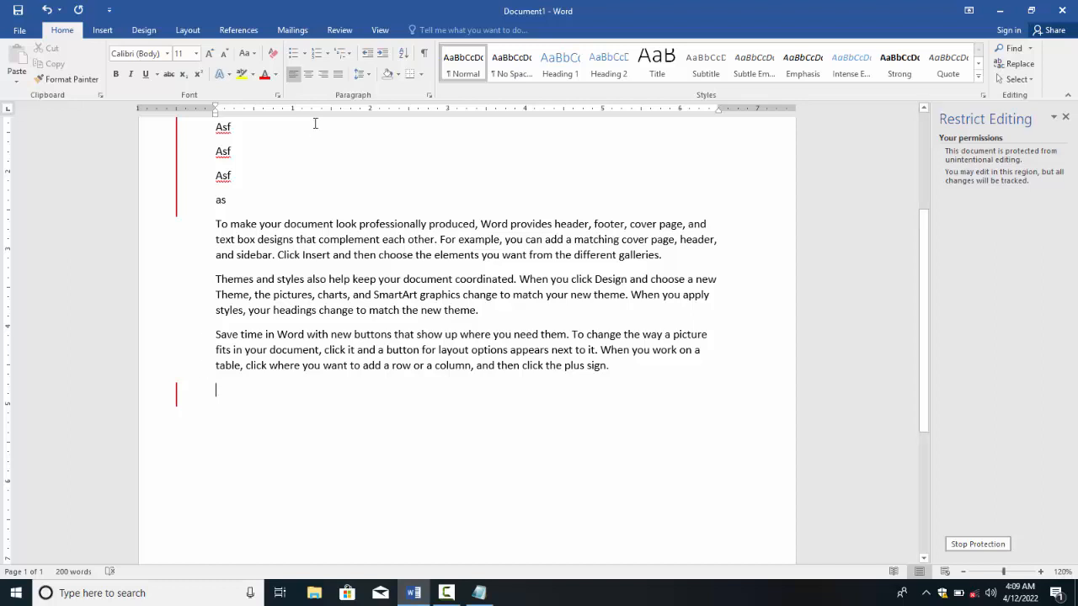
{"action": "left_click", "coordinate": [340, 31]}
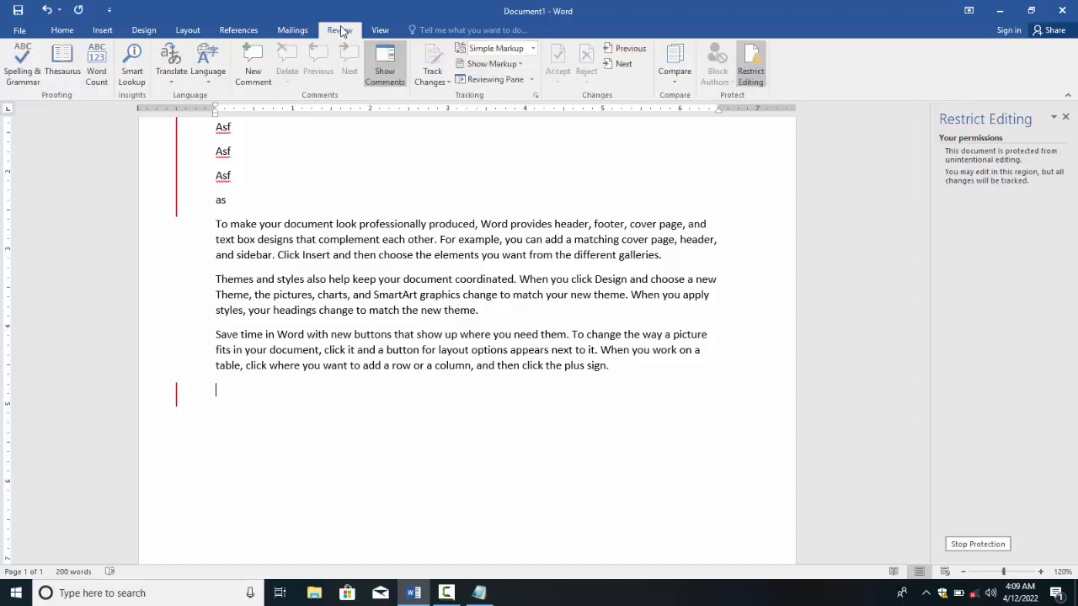
Step: Open the Reviewing Pane and browse the inserted-lines, bold-formatting and deleted-paragraph revisions
{"action": "left_click", "coordinate": [493, 84]}
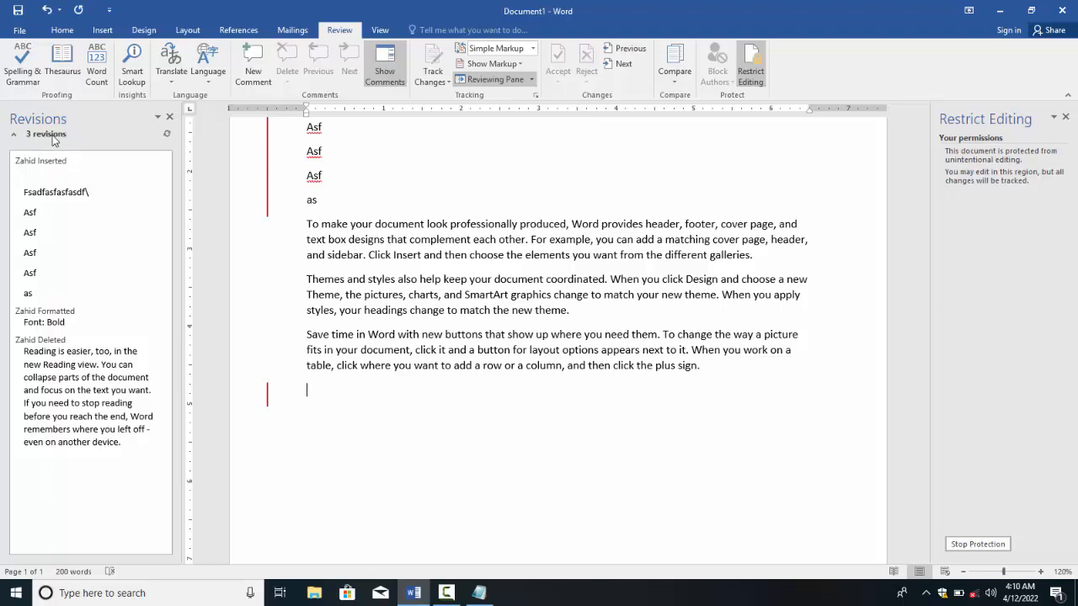
{"action": "left_click", "coordinate": [23, 175]}
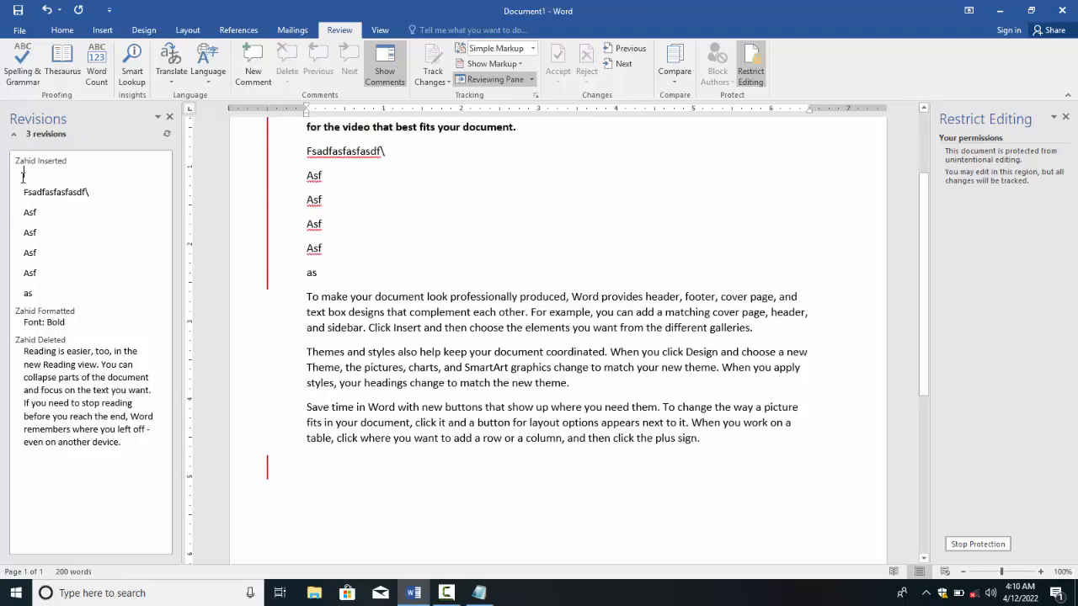
{"action": "left_click_drag", "start_coordinate": [23, 176], "coordinate": [48, 299]}
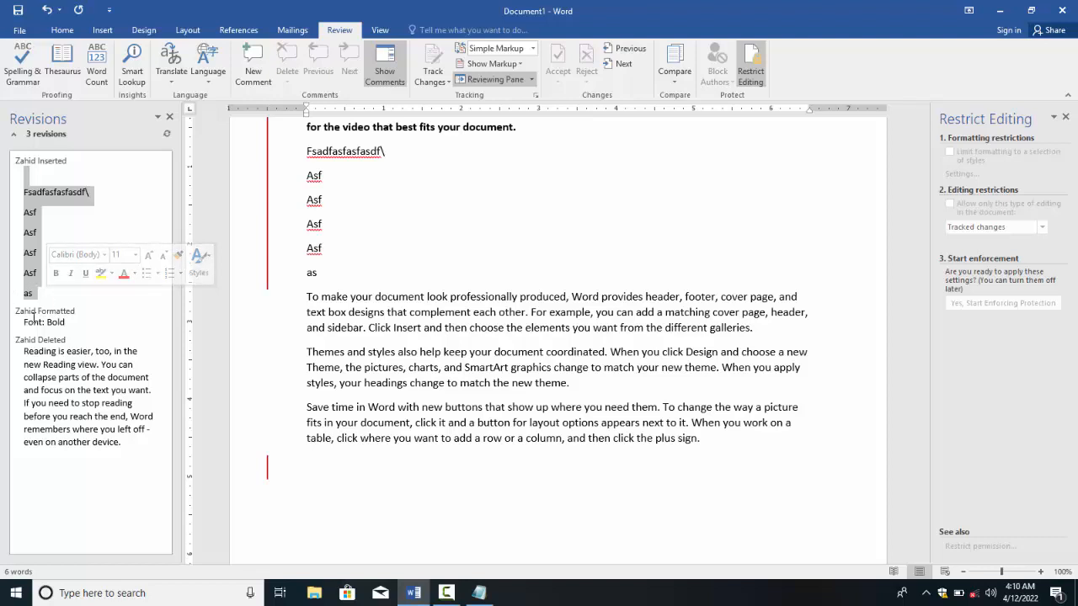
{"action": "left_click", "coordinate": [33, 314]}
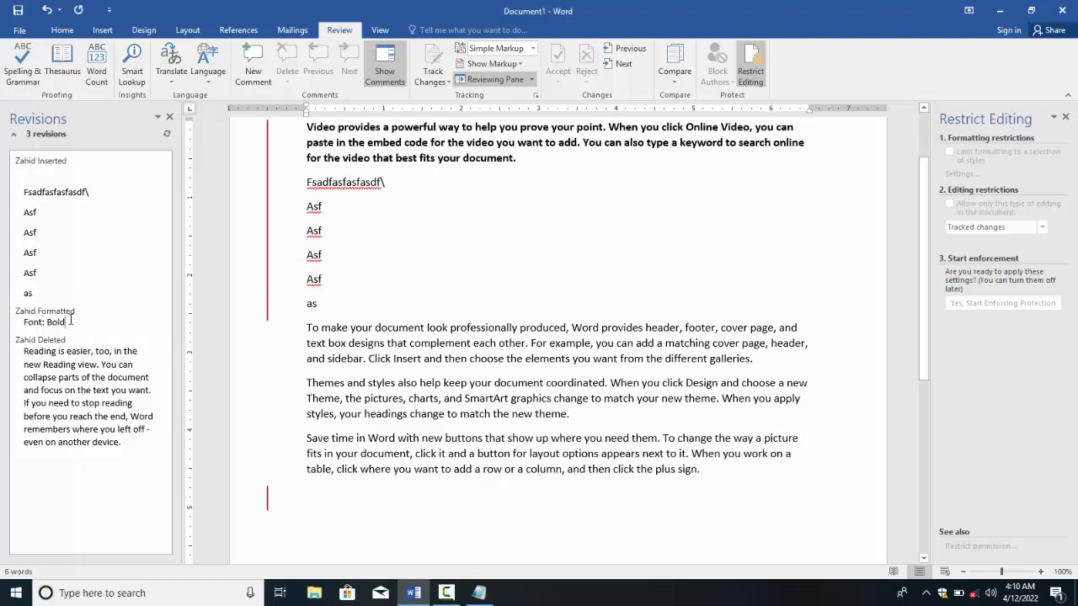
{"action": "double_click", "coordinate": [47, 322]}
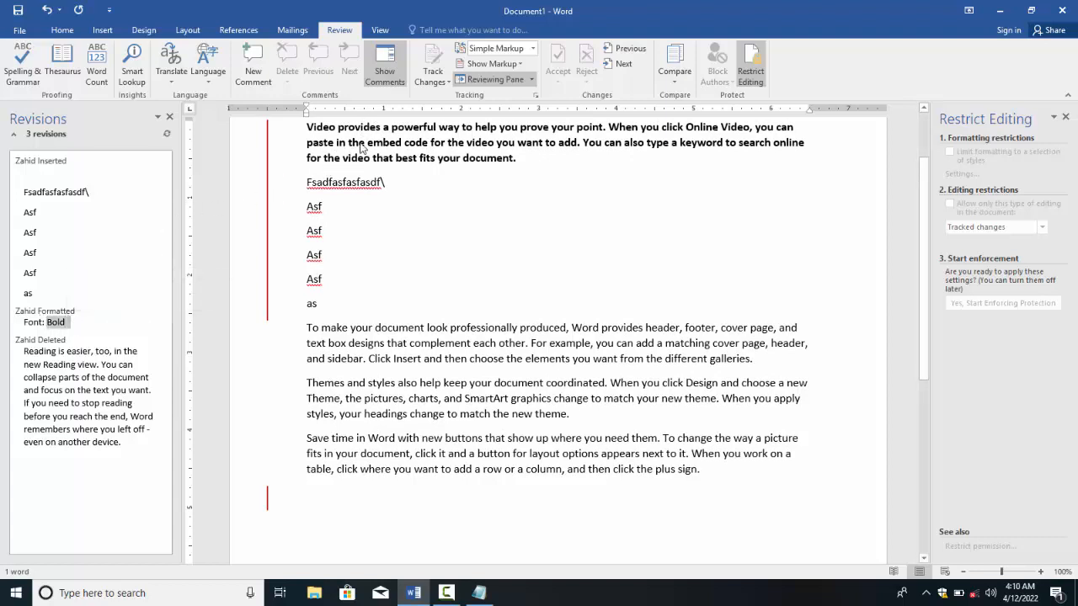
{"action": "double_click", "coordinate": [57, 338]}
{"action": "left_click", "coordinate": [59, 364]}
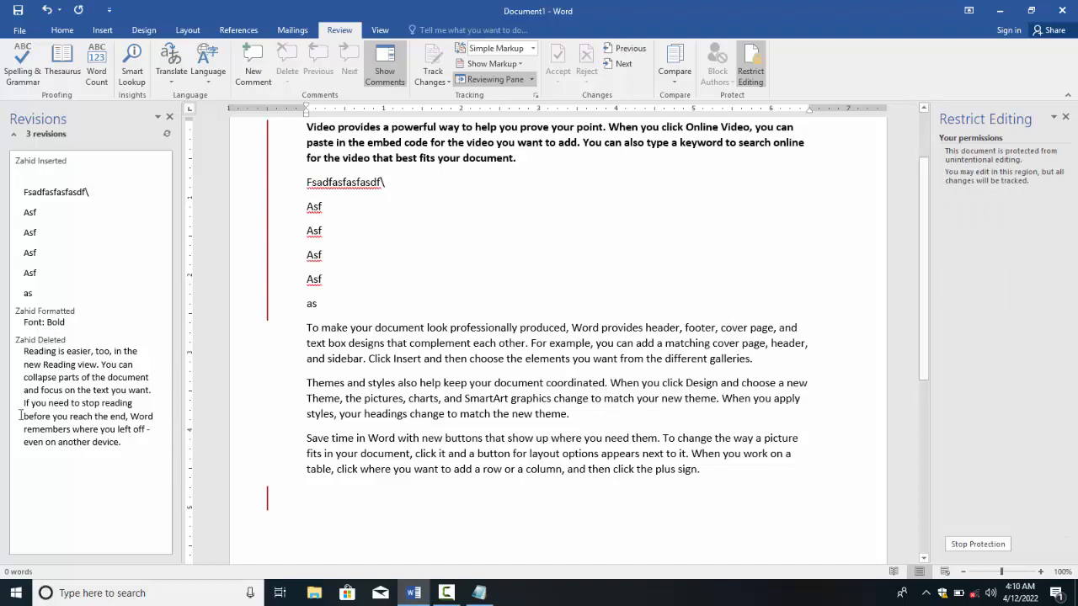
{"action": "left_click_drag", "start_coordinate": [23, 345], "coordinate": [98, 457]}
{"action": "left_click", "coordinate": [91, 442]}
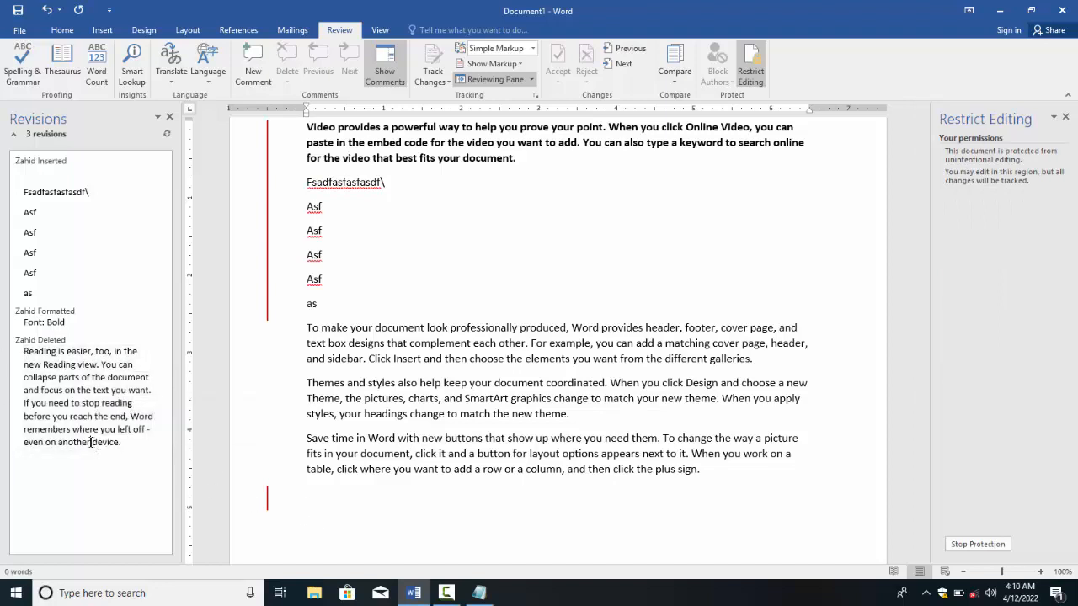
{"action": "scroll", "coordinate": [401, 180], "scroll_direction": "up", "scroll_amount": 2}
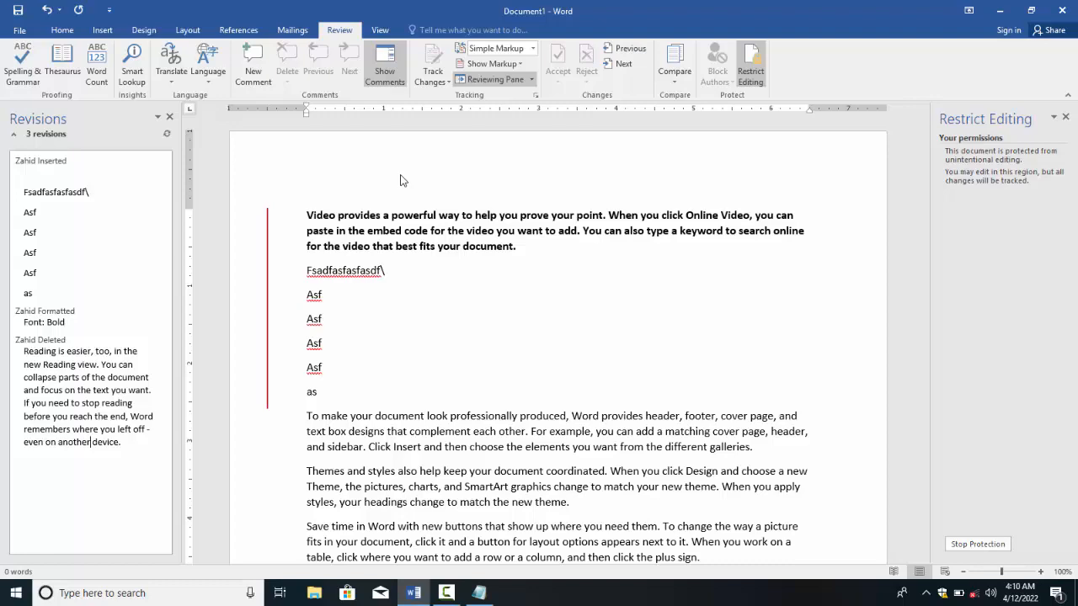
Step: View the document as Original, then as All Markup with tracked insertions and deletions
{"action": "left_click", "coordinate": [495, 49]}
{"action": "left_click", "coordinate": [486, 99]}
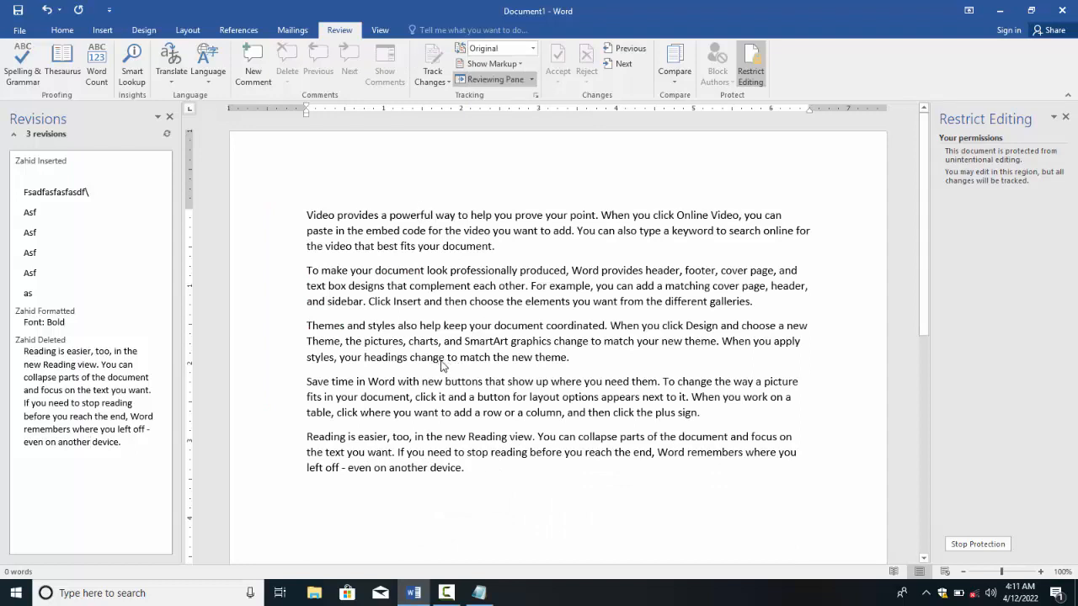
{"action": "left_click", "coordinate": [499, 48]}
{"action": "left_click", "coordinate": [496, 75]}
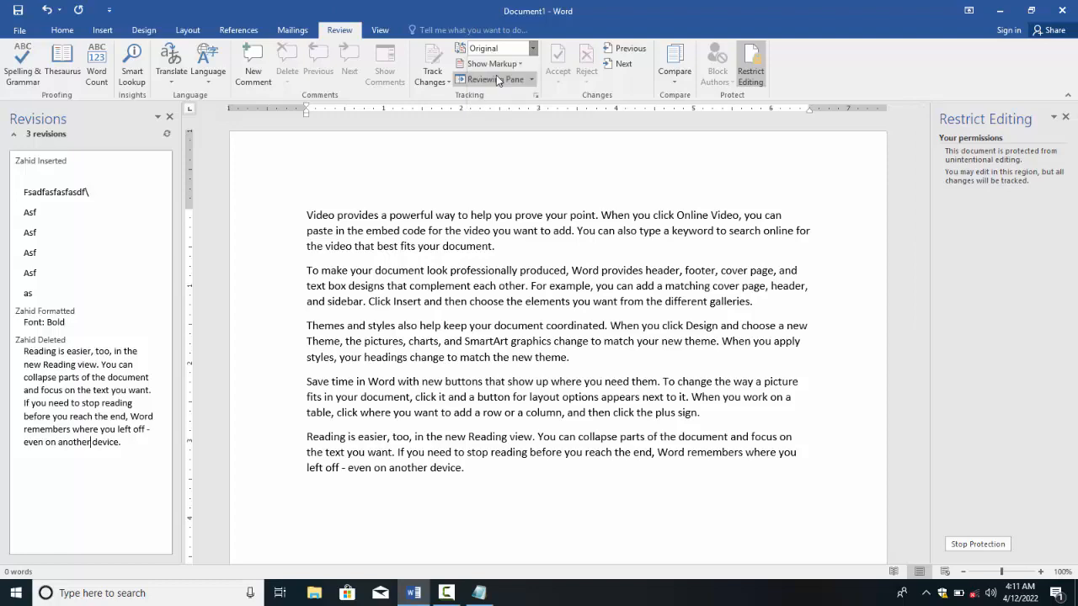
{"action": "scroll", "coordinate": [400, 244], "scroll_direction": "up", "scroll_amount": 2}
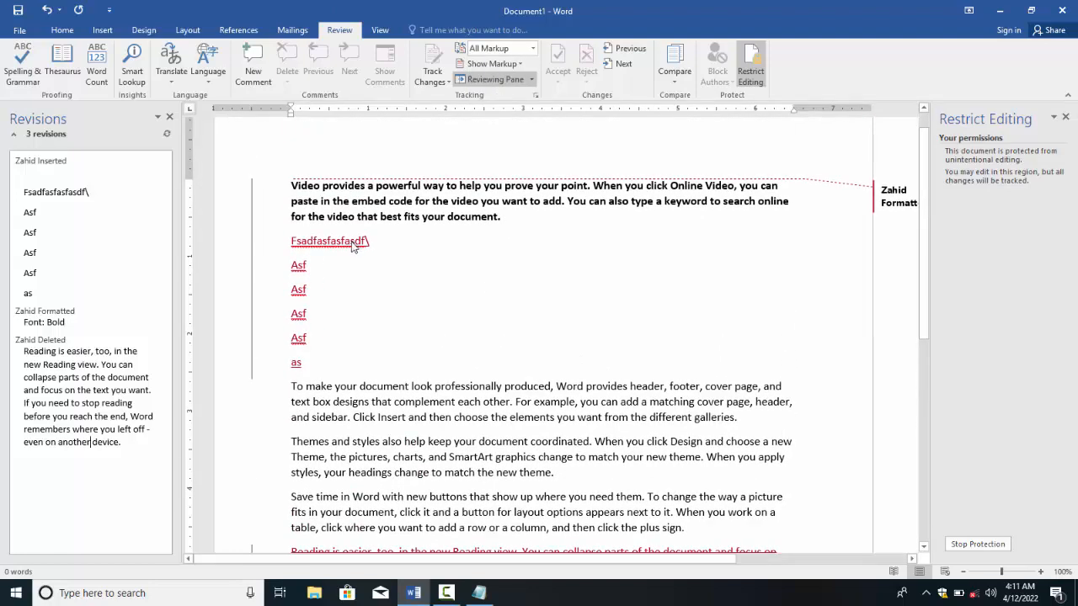
{"action": "scroll", "coordinate": [518, 340], "scroll_direction": "down", "scroll_amount": 3}
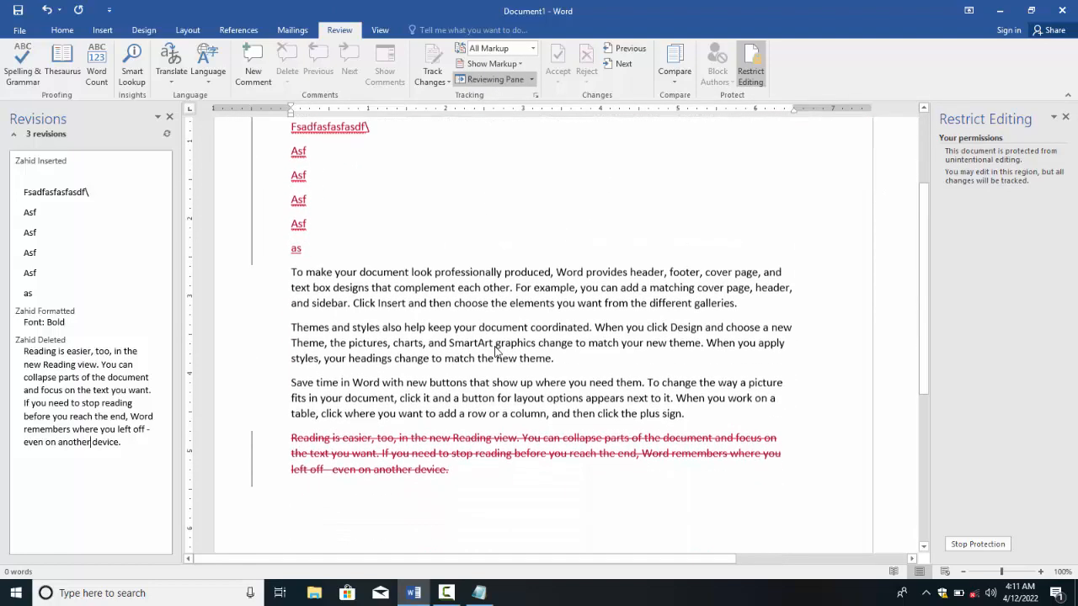
{"action": "scroll", "coordinate": [539, 253], "scroll_direction": "up", "scroll_amount": 3}
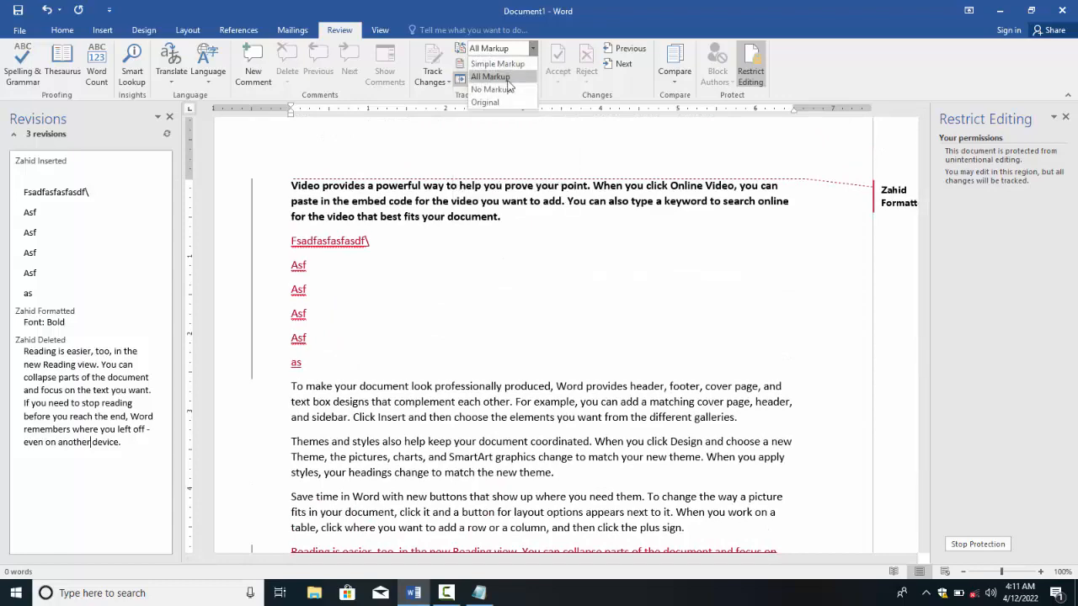
Step: Switch to No Markup, turn the markup display back on, and close the revisions list
{"action": "left_click", "coordinate": [510, 88]}
{"action": "scroll", "coordinate": [408, 281], "scroll_direction": "down", "scroll_amount": 3}
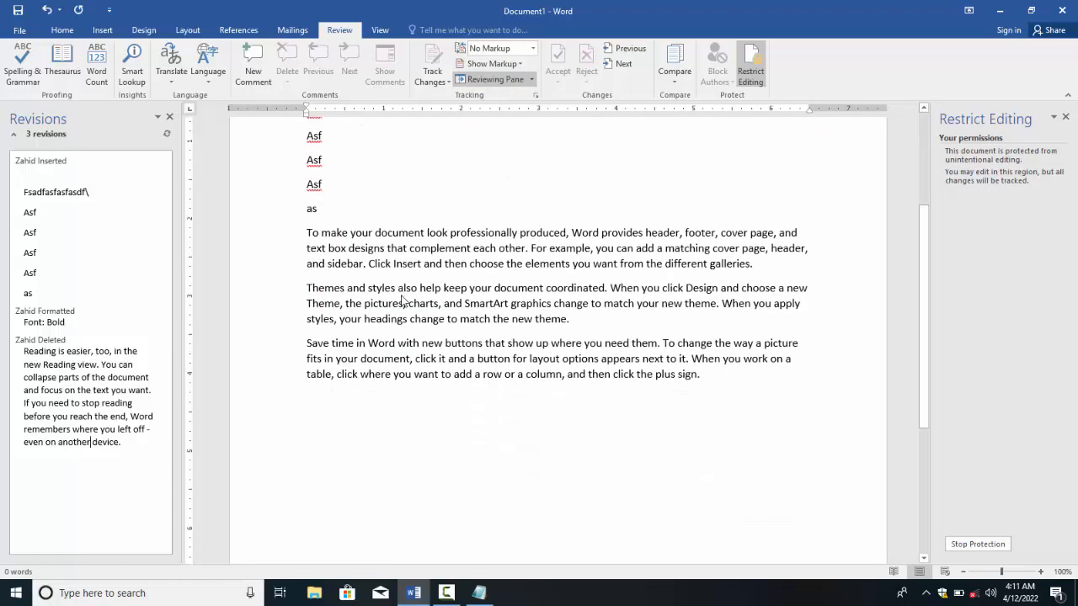
{"action": "scroll", "coordinate": [404, 268], "scroll_direction": "up", "scroll_amount": 2}
{"action": "left_click", "coordinate": [478, 48]}
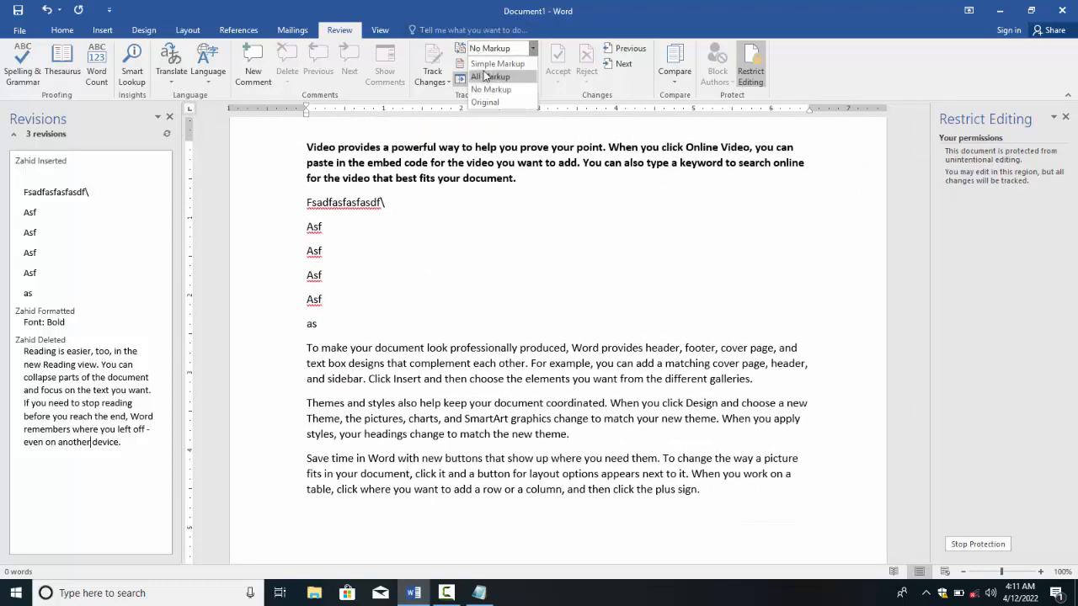
{"action": "left_click", "coordinate": [484, 74]}
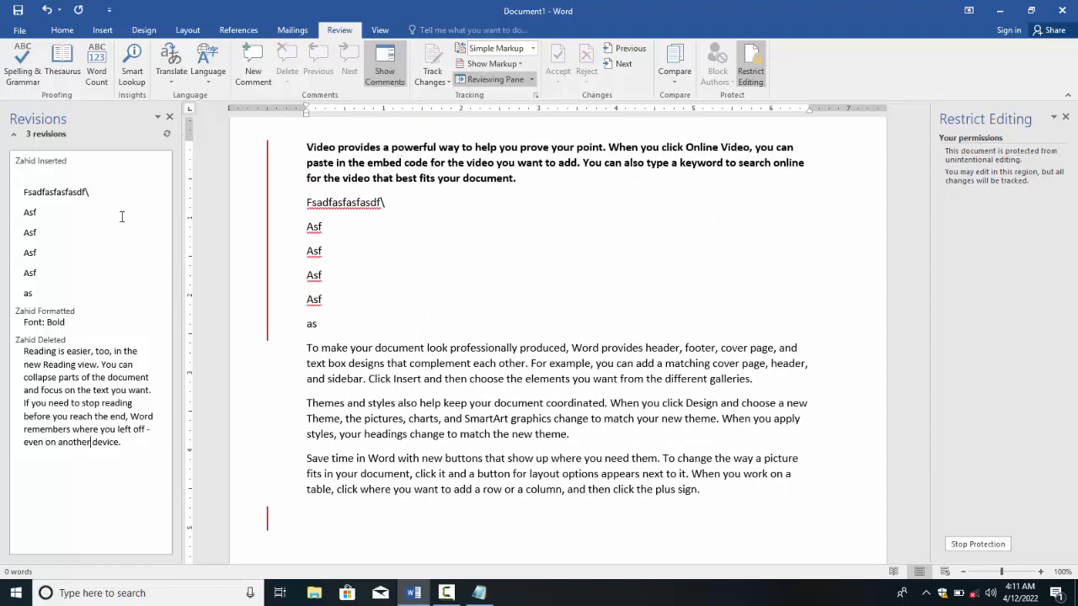
{"action": "left_click", "coordinate": [170, 118]}
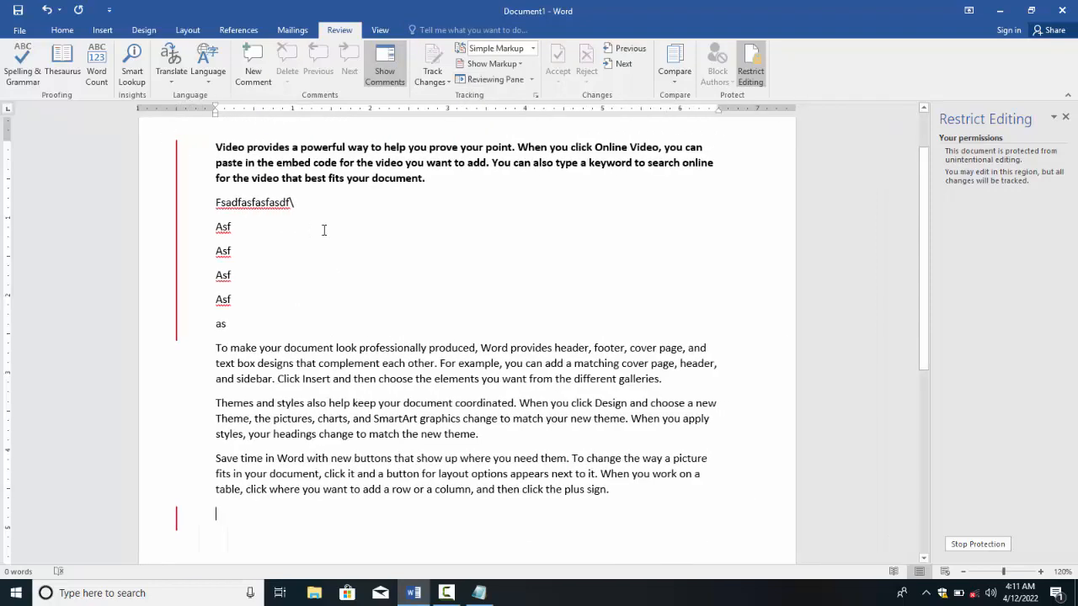
{"action": "scroll", "coordinate": [324, 229], "scroll_direction": "up", "scroll_amount": 2, "text": "ctrl"}
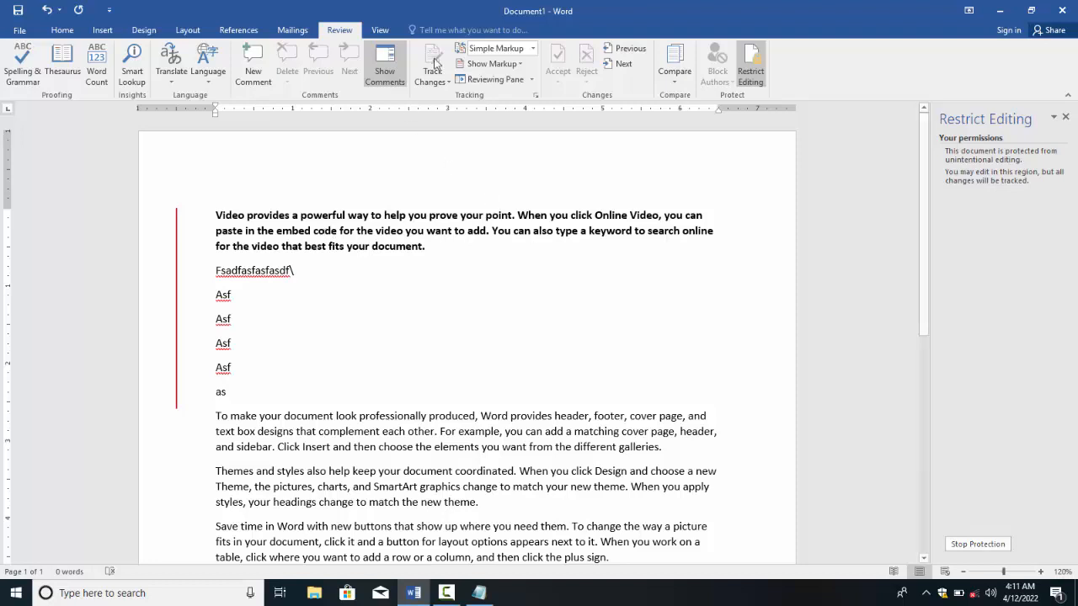
Step: Stop the document's editing protection by entering its password
{"action": "left_click", "coordinate": [979, 546]}
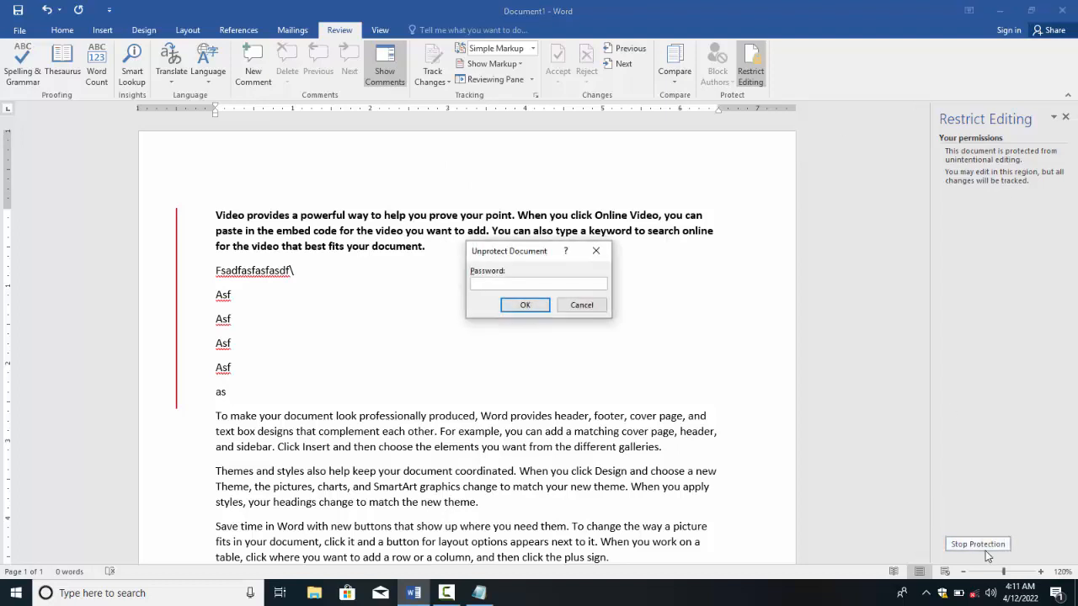
{"action": "type", "text": "••••"}
{"action": "key", "text": "Return"}
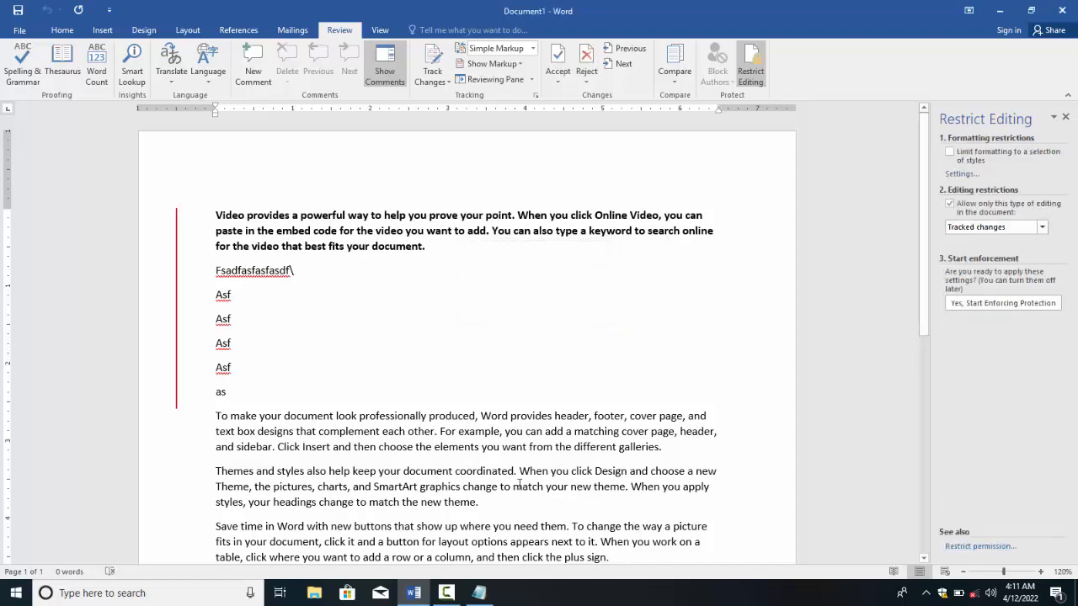
Step: Delete the 'Themes and styles' paragraph, undo it, and list the allowed editing types
{"action": "left_click_drag", "start_coordinate": [504, 506], "coordinate": [216, 471]}
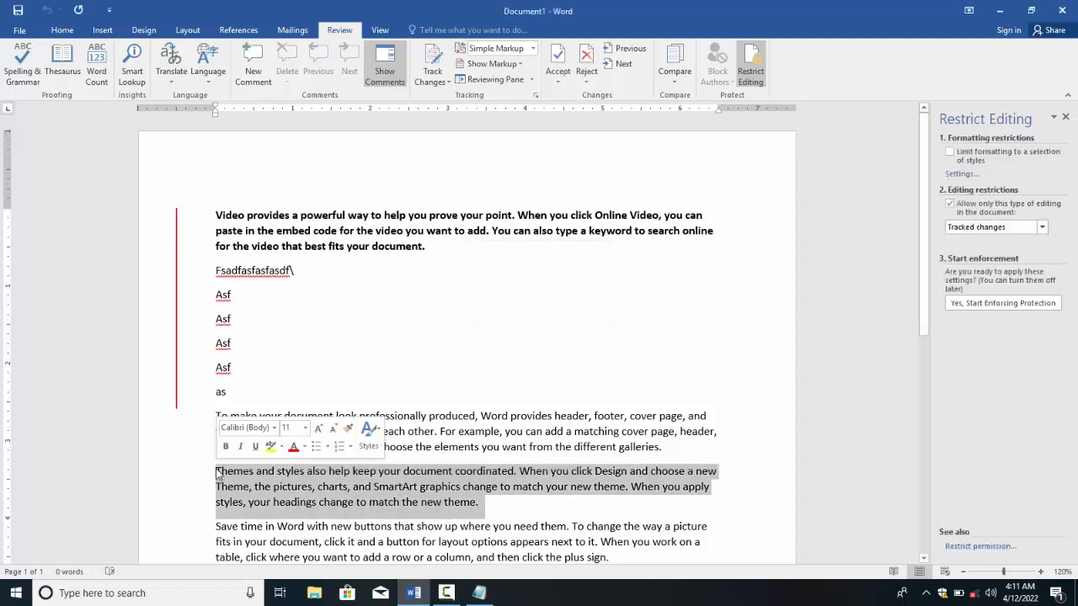
{"action": "key", "text": "Delete"}
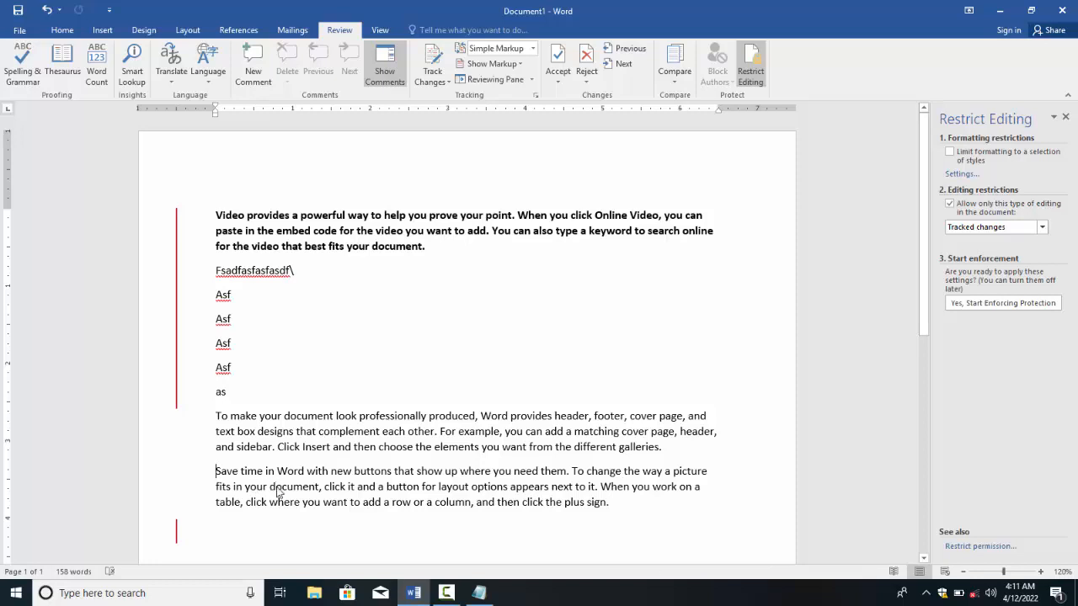
{"action": "key", "text": "ctrl+z"}
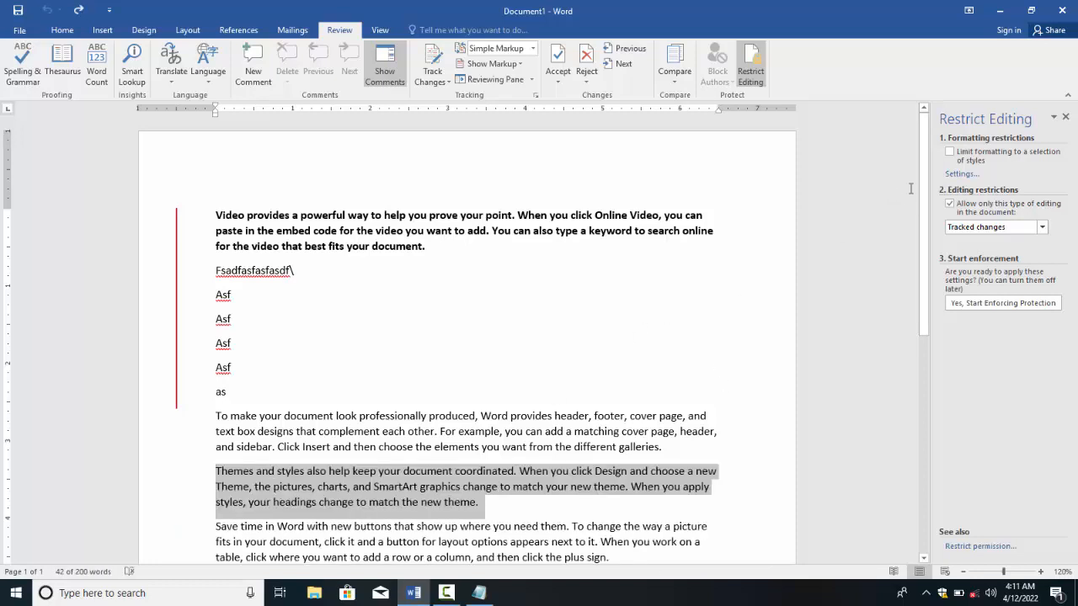
{"action": "left_click", "coordinate": [1024, 227]}
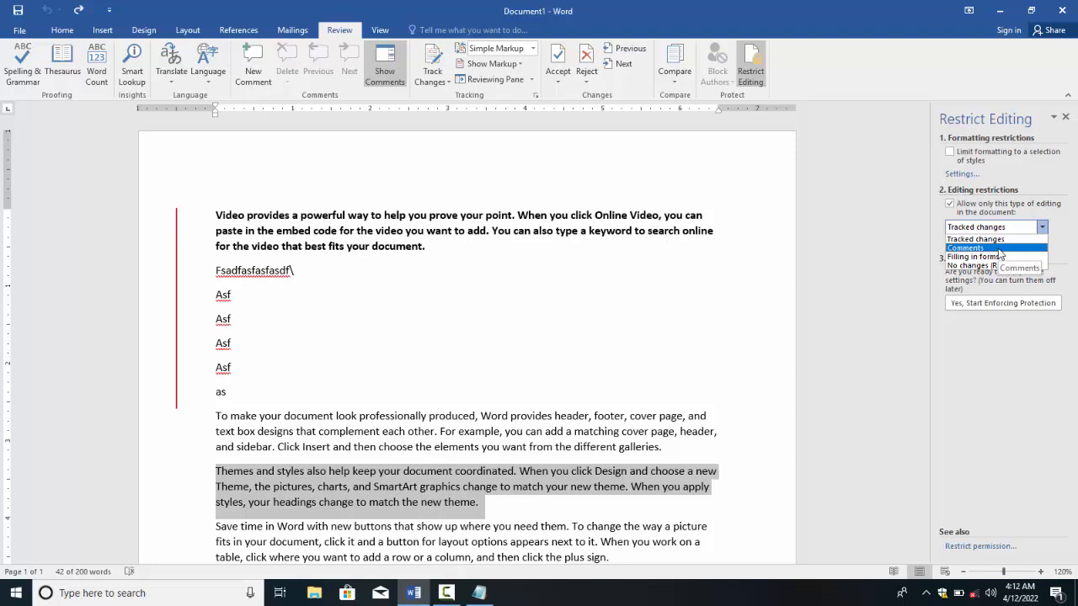
Step: Restrict editing in the document to Comments only
{"action": "left_click", "coordinate": [977, 248]}
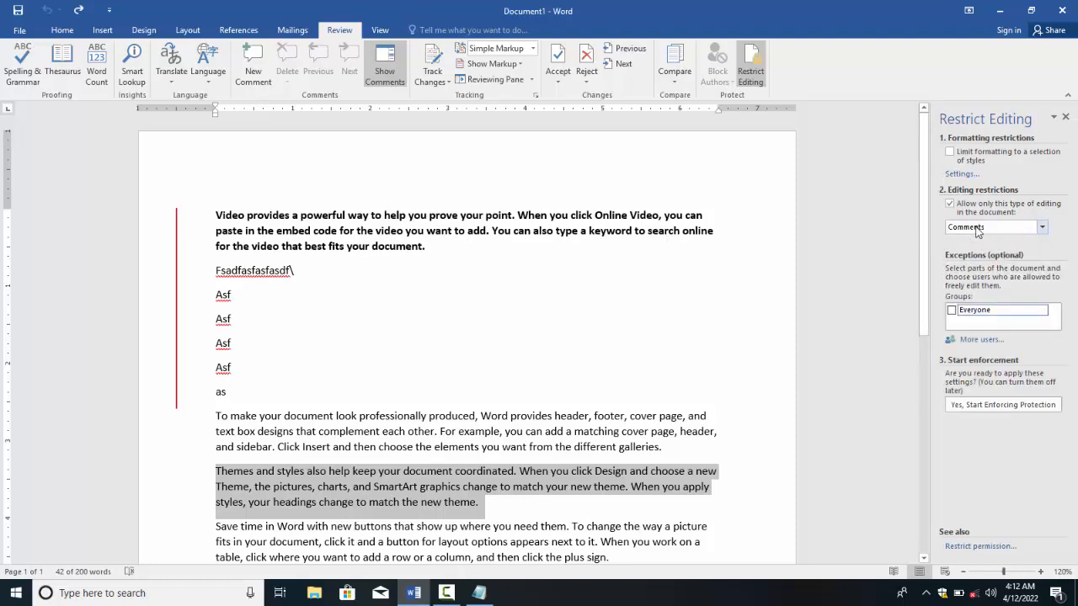
{"action": "left_click", "coordinate": [310, 370]}
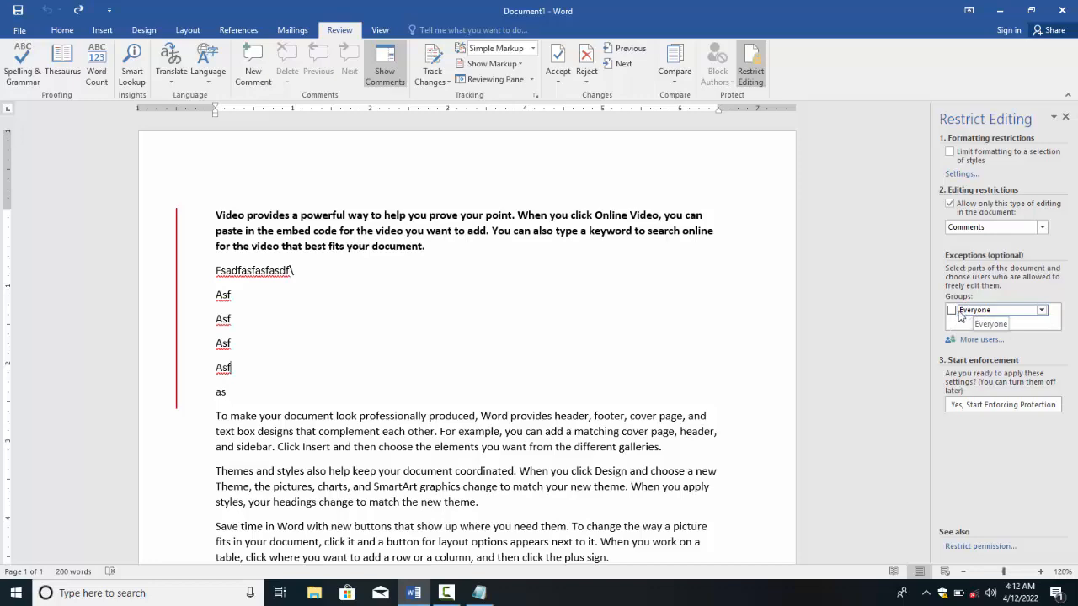
{"action": "scroll", "coordinate": [529, 495], "scroll_direction": "down", "scroll_amount": 3}
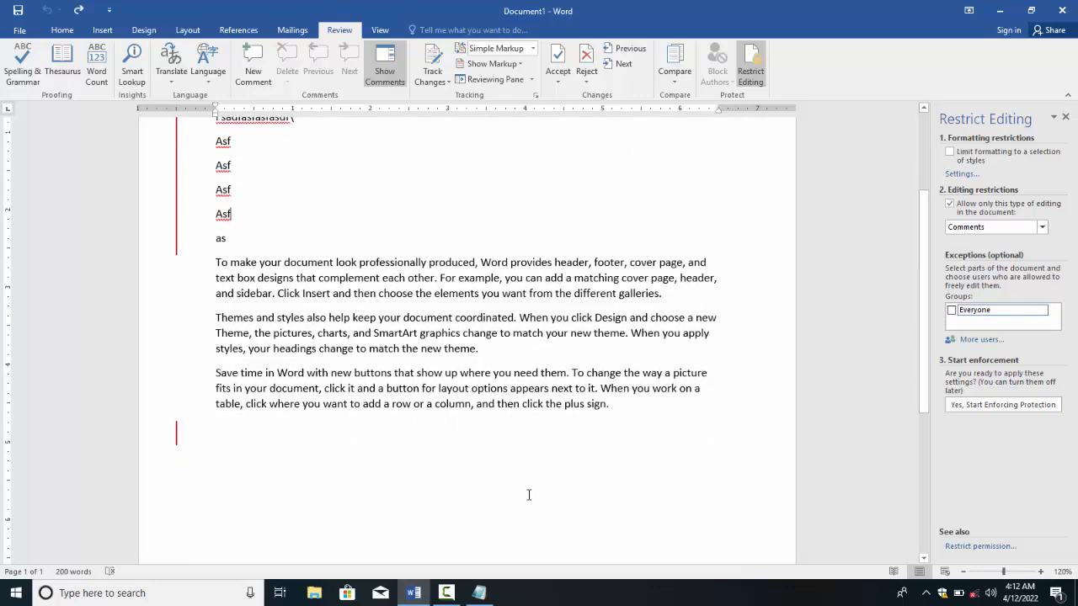
{"action": "scroll", "coordinate": [529, 495], "scroll_direction": "down", "scroll_amount": 2}
Step: Make the empty last paragraph an exception that Everyone can edit
{"action": "left_click", "coordinate": [215, 371]}
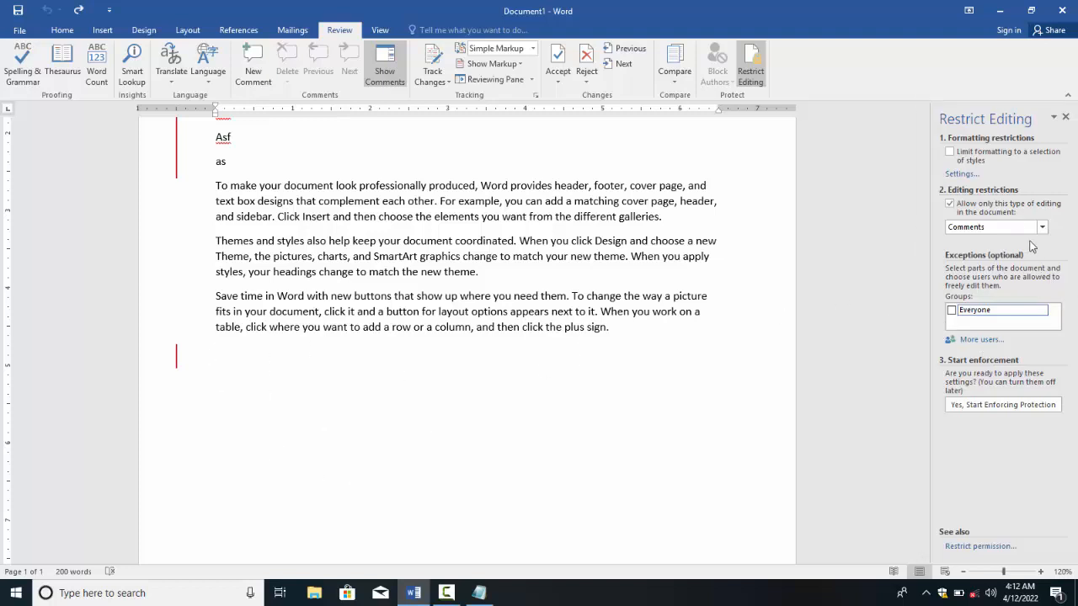
{"action": "left_click", "coordinate": [952, 310]}
{"action": "left_click", "coordinate": [952, 310]}
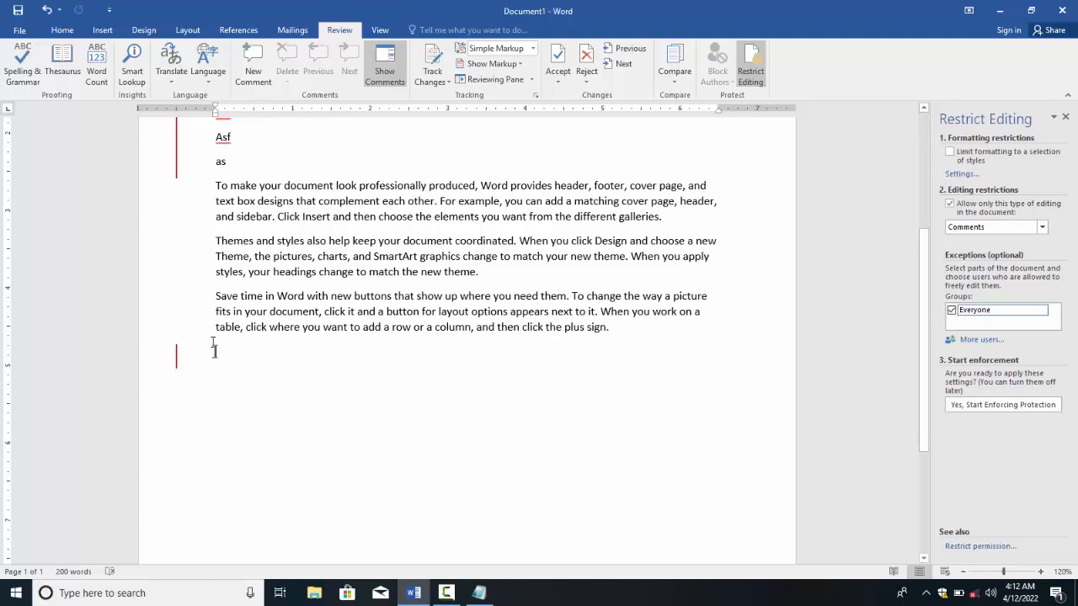
{"action": "left_click", "coordinate": [952, 310]}
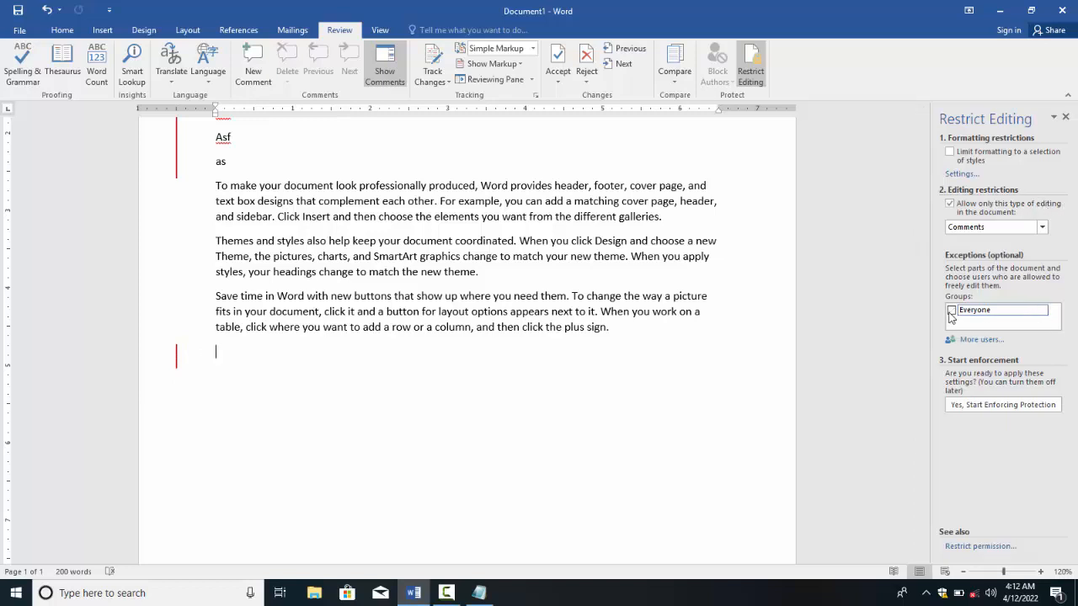
{"action": "left_click", "coordinate": [951, 311]}
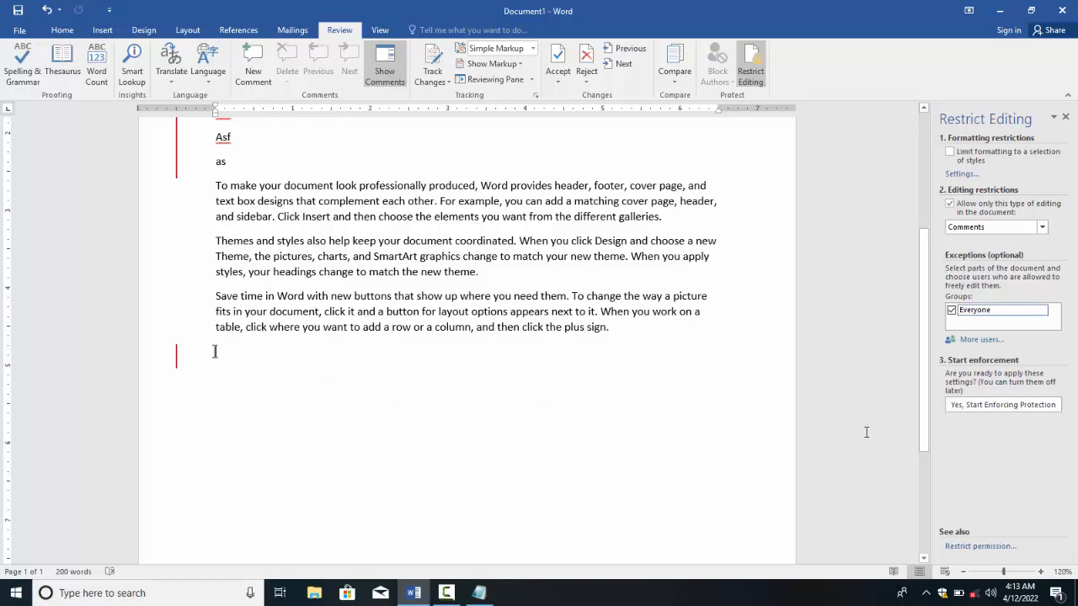
Step: Enforce the comments-only protection with a password entered and confirmed
{"action": "left_click", "coordinate": [996, 405]}
{"action": "type", "text": "1234"}
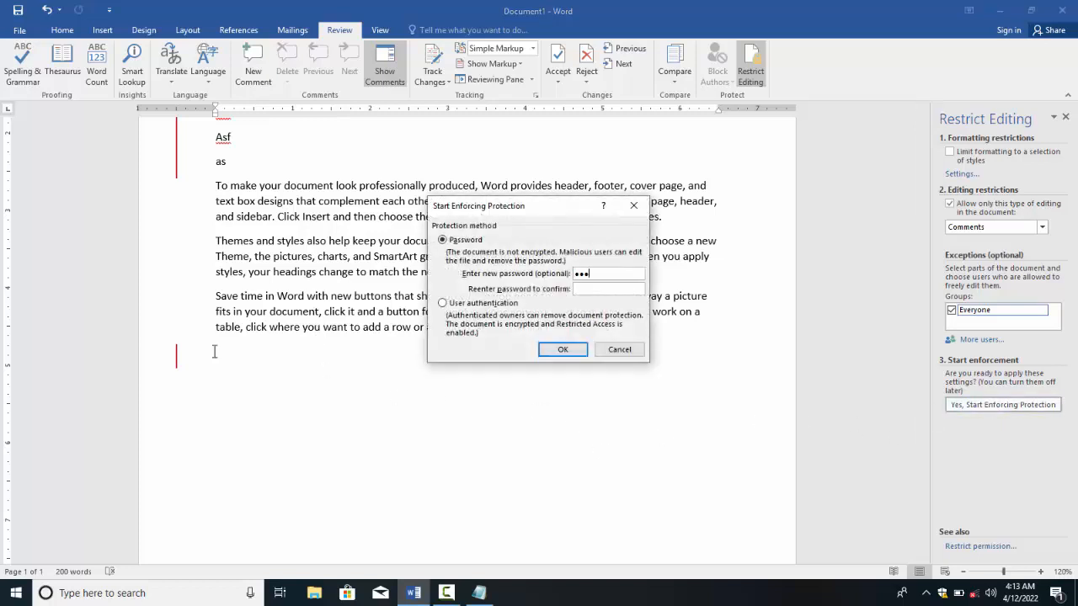
{"action": "key", "text": "Tab"}
{"action": "type", "text": "1234"}
{"action": "key", "text": "Return"}
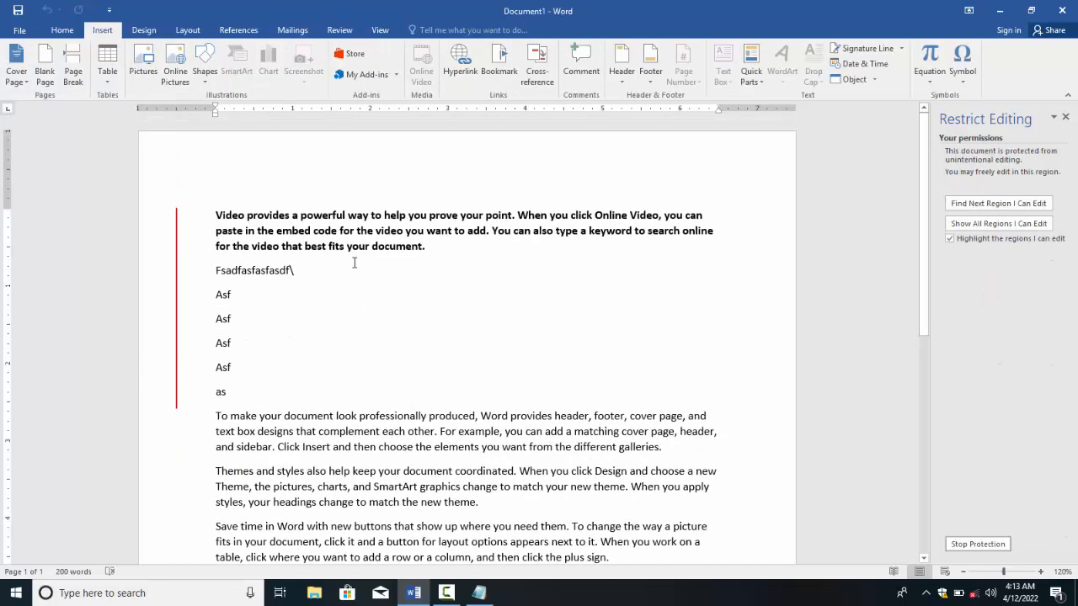
Step: Comment 'This one paragraph is very informative.' on the first bold paragraph
{"action": "left_click_drag", "start_coordinate": [204, 278], "coordinate": [204, 214]}
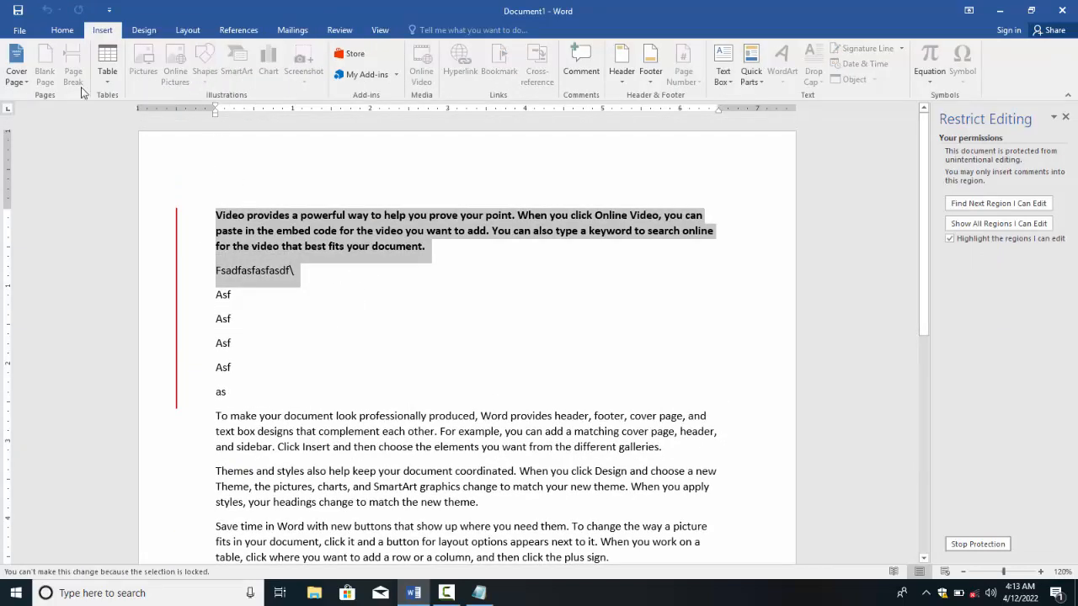
{"action": "scroll", "coordinate": [48, 69], "scroll_direction": "up", "scroll_amount": 1}
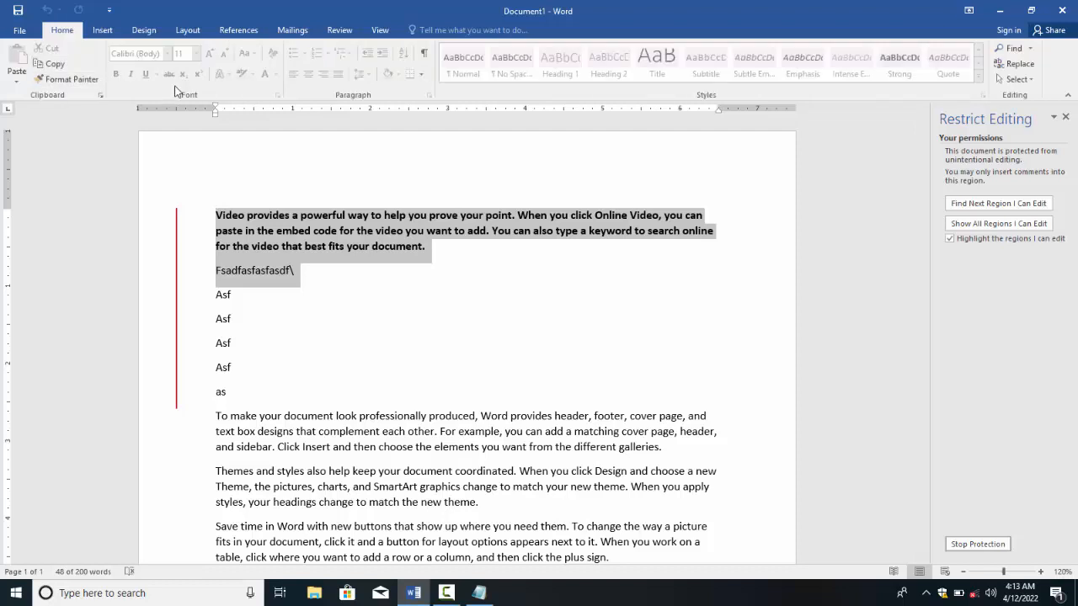
{"action": "left_click", "coordinate": [331, 307]}
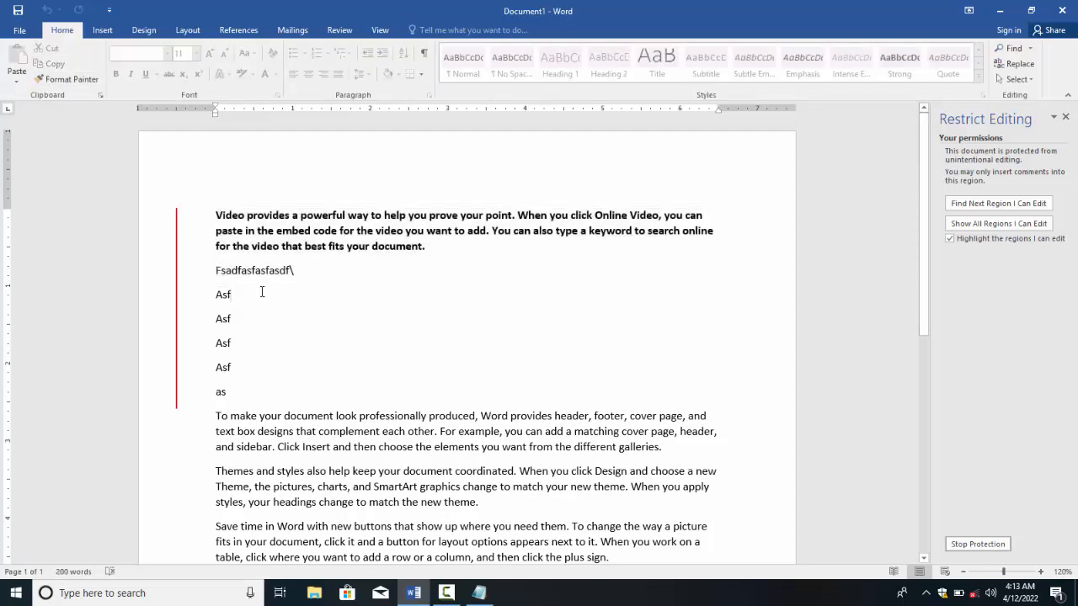
{"action": "double_click", "coordinate": [196, 212]}
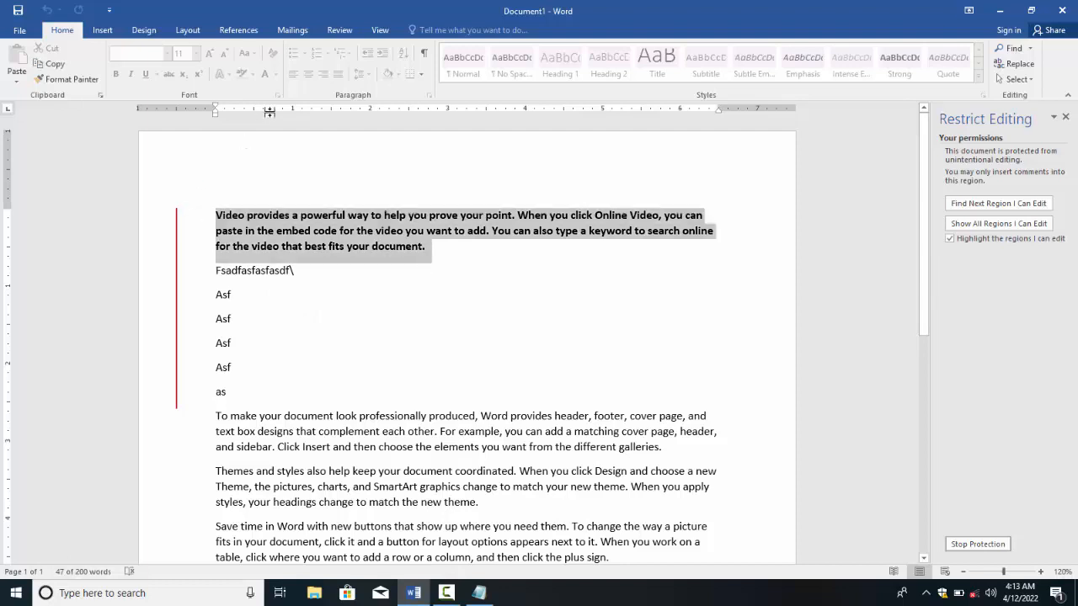
{"action": "left_click", "coordinate": [339, 30]}
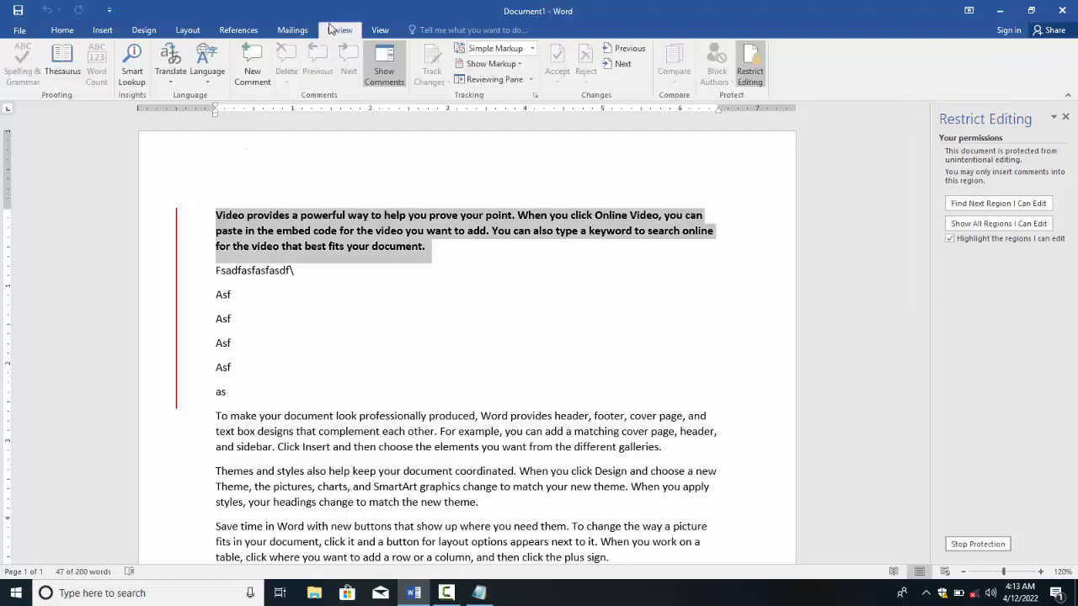
{"action": "left_click", "coordinate": [253, 68]}
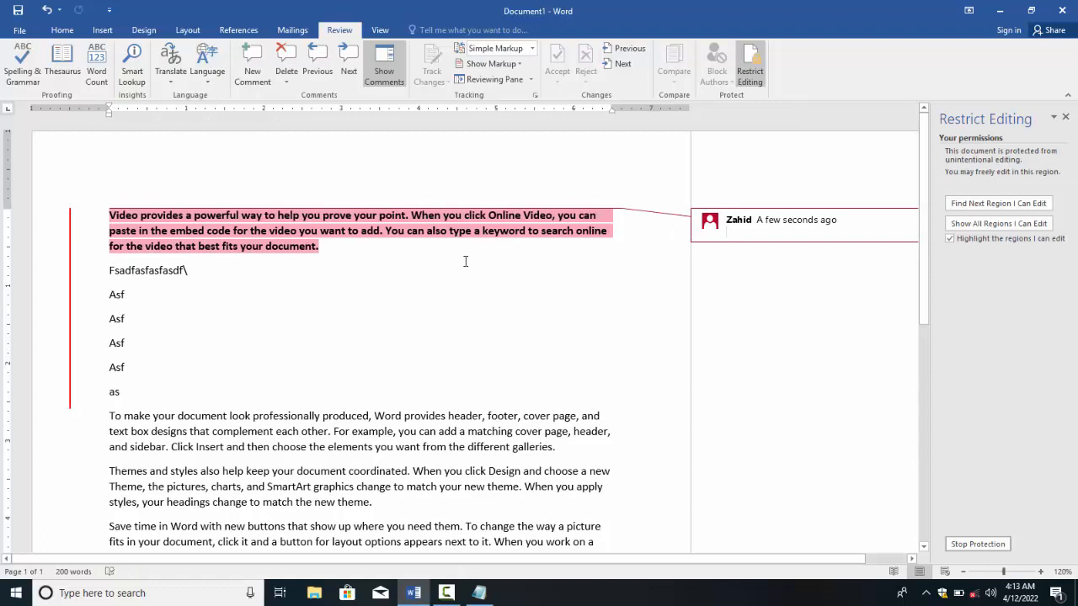
{"action": "type", "text": "This oine"}
{"action": "key", "text": "BackSpace"}
{"action": "key", "text": "BackSpace"}
{"action": "key", "text": "BackSpace"}
{"action": "key", "text": "BackSpace"}
{"action": "type", "text": "ne"}
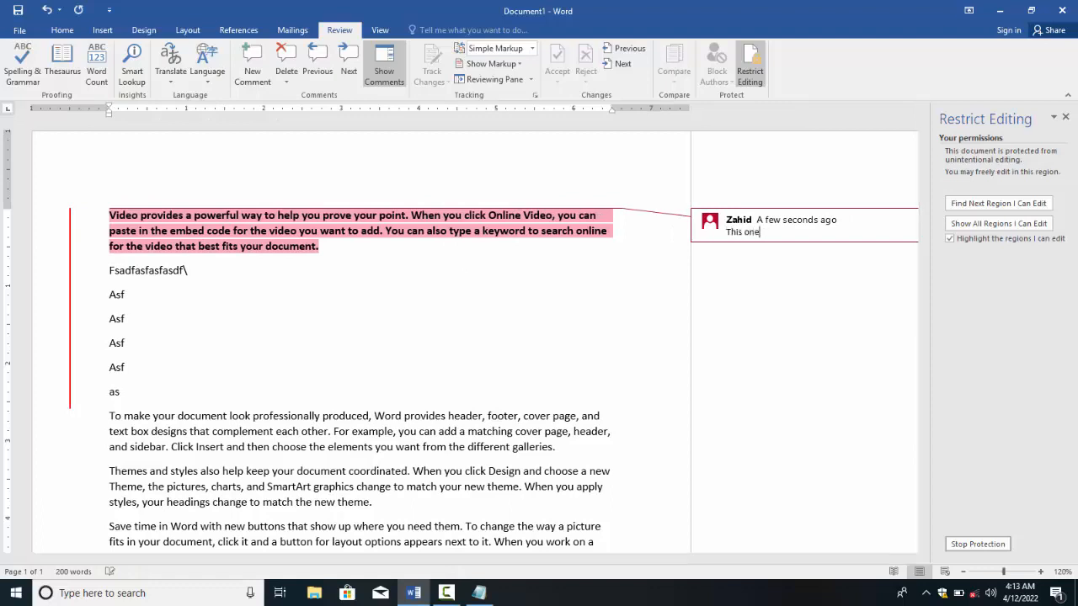
{"action": "type", "text": " paragraph"}
{"action": "key", "text": "BackSpace"}
{"action": "key", "text": "BackSpace"}
{"action": "key", "text": "BackSpace"}
{"action": "key", "text": "BackSpace"}
{"action": "key", "text": "BackSpace"}
{"action": "key", "text": "BackSpace"}
{"action": "key", "text": "BackSpace"}
{"action": "type", "text": "graph is very informati"}
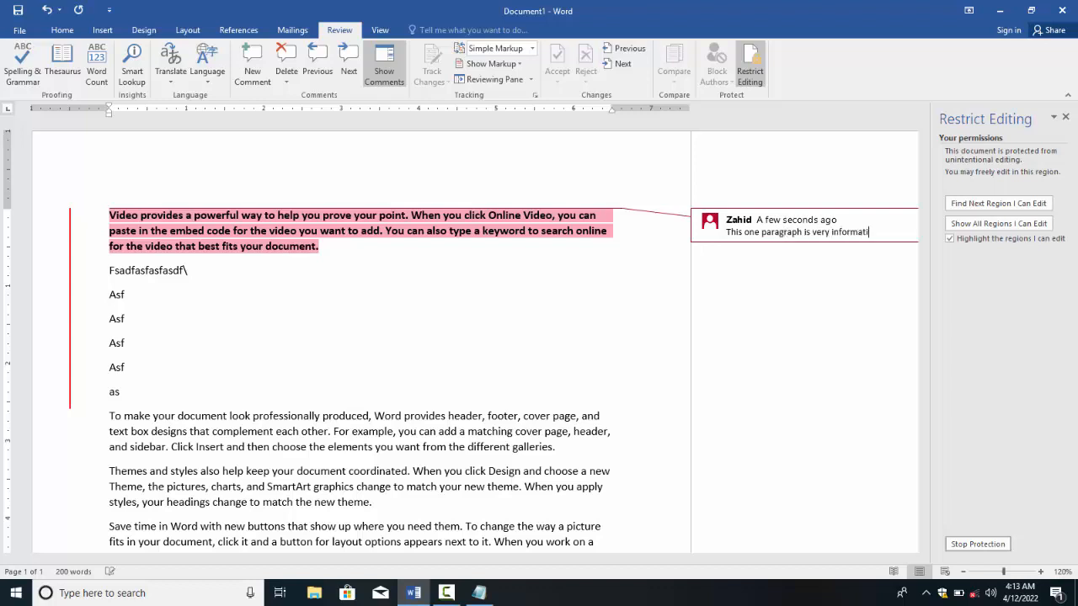
{"action": "type", "text": "ve."}
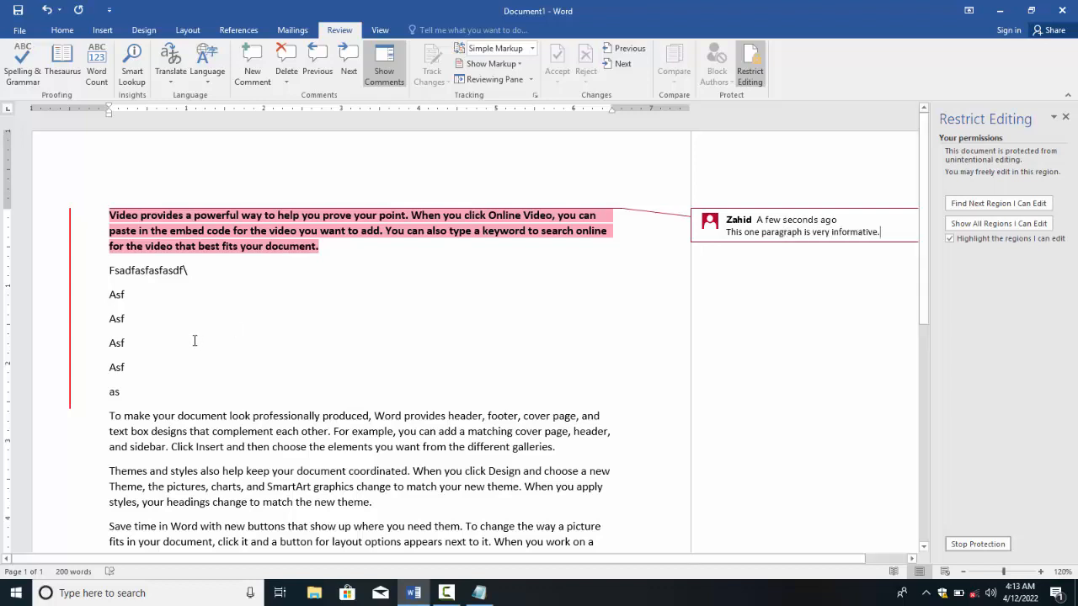
{"action": "left_click", "coordinate": [212, 286]}
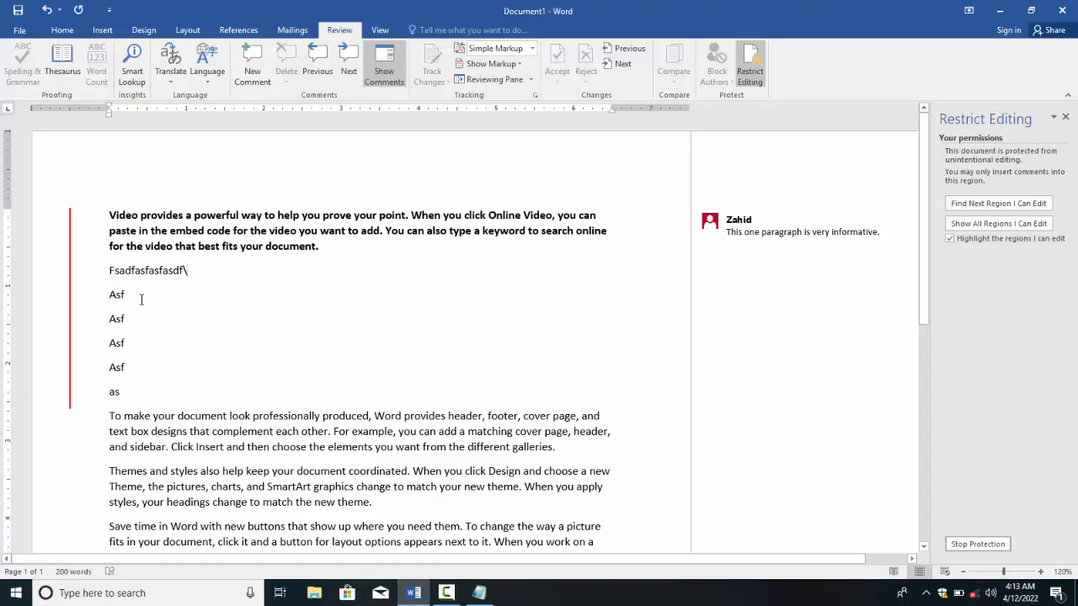
Step: Type test text such as 'sdfg dgsd gd sgd sg' into the editable last region
{"action": "left_click_drag", "start_coordinate": [122, 218], "coordinate": [187, 291]}
{"action": "left_click", "coordinate": [187, 290]}
{"action": "key", "text": "ctrl+End"}
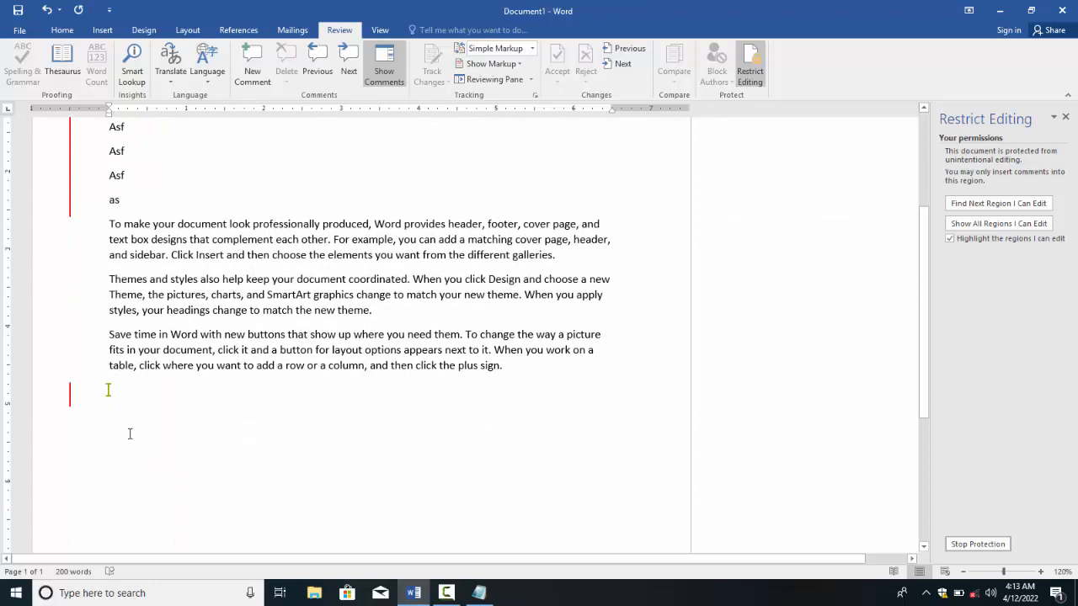
{"action": "left_click", "coordinate": [109, 390]}
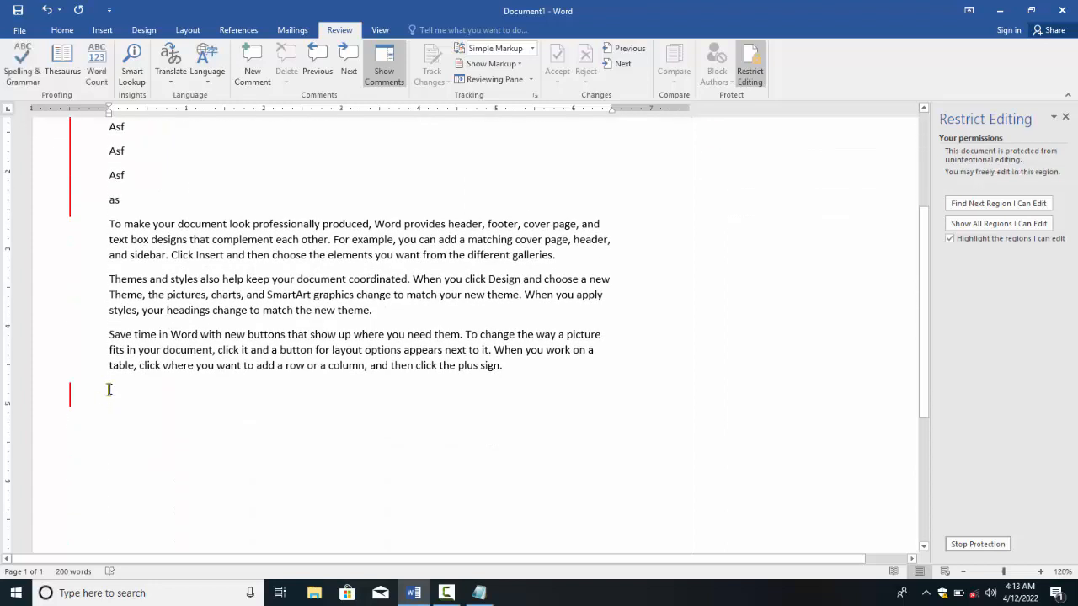
{"action": "type", "text": "gsdfgdfgdsfgdfsg"}
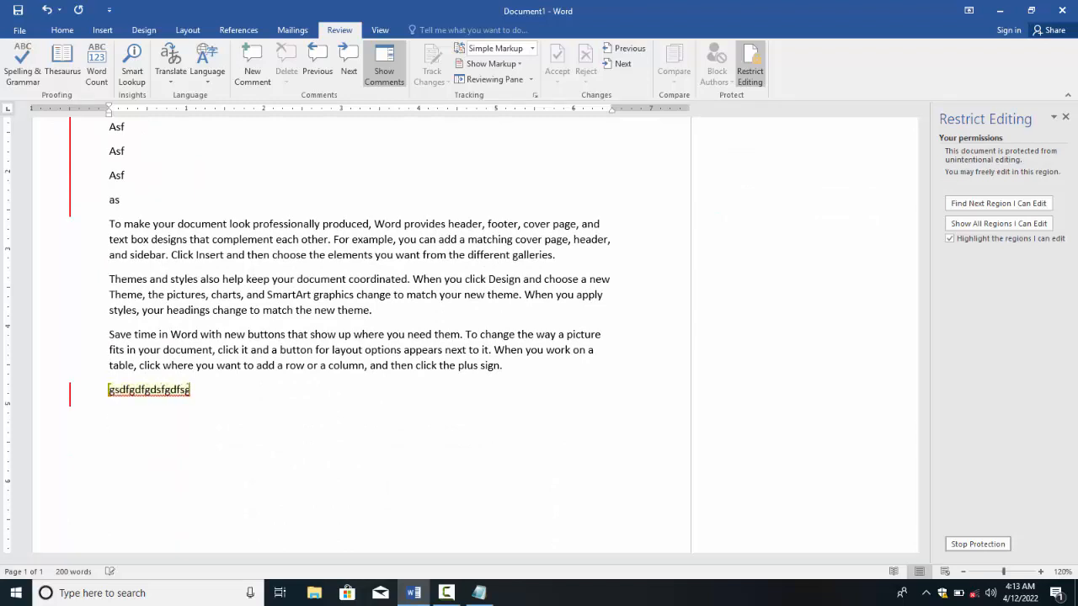
{"action": "type", "text": "sdfgsdfgdsgsdg sdfg dgsd gd sgd sg"}
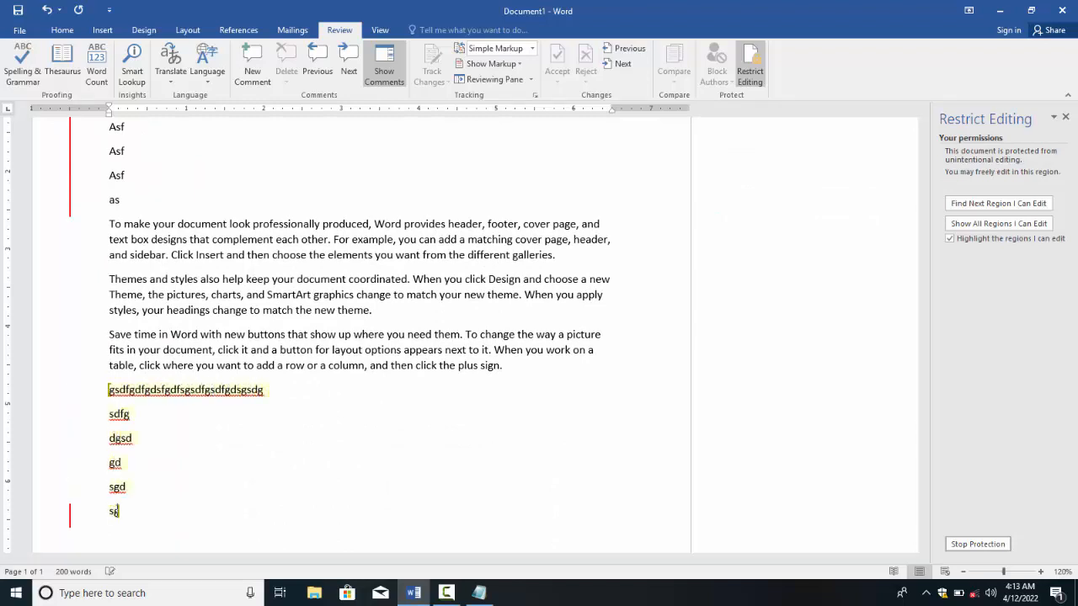
Step: Confirm that the paragraphs above the editable region remain locked
{"action": "left_click", "coordinate": [226, 278]}
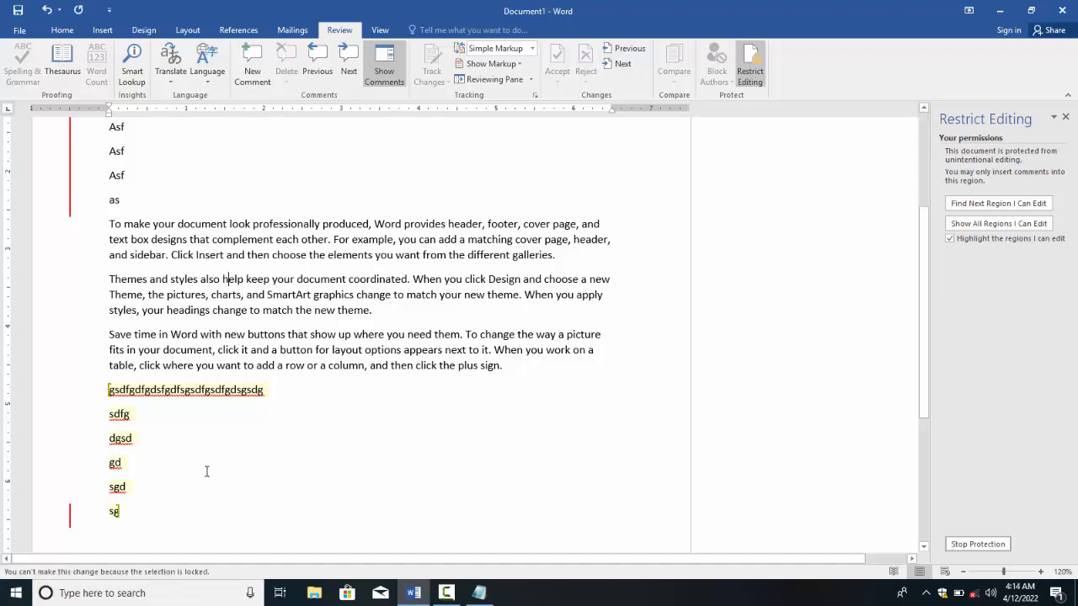
{"action": "left_click_drag", "start_coordinate": [204, 459], "coordinate": [135, 393]}
{"action": "left_click", "coordinate": [136, 414]}
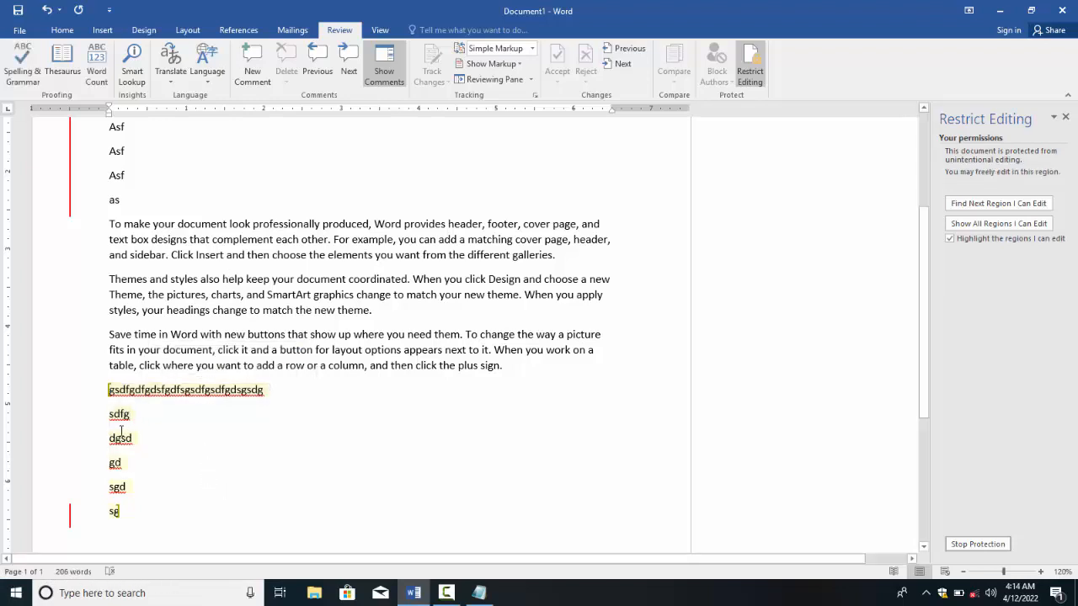
{"action": "scroll", "coordinate": [168, 355], "scroll_direction": "up", "scroll_amount": 2}
{"action": "left_click", "coordinate": [168, 356]}
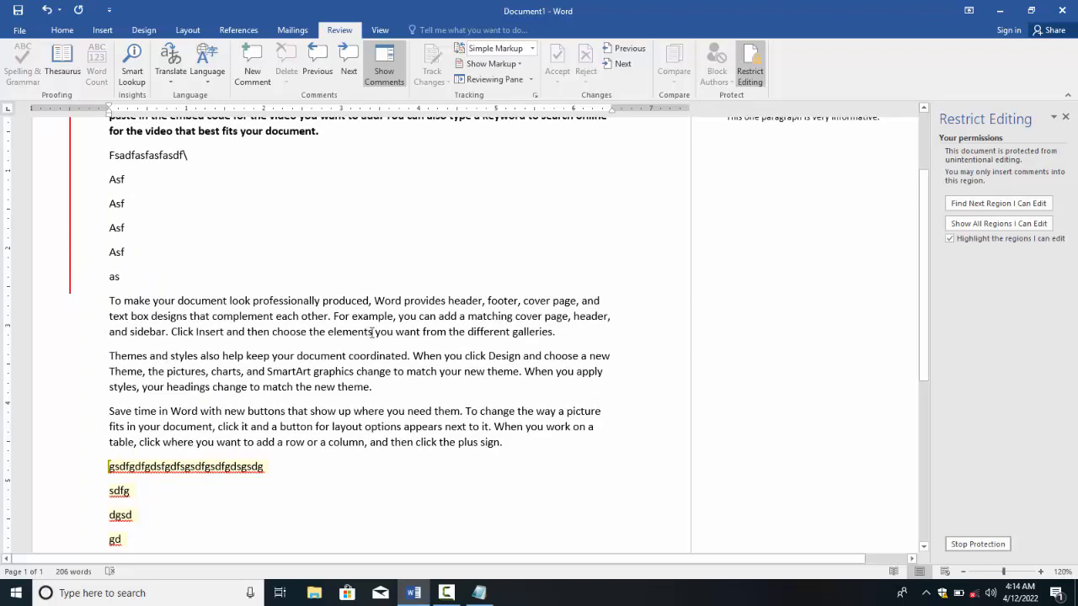
Step: Stop the comments-only protection with its password and list the allowed editing types
{"action": "left_click", "coordinate": [1007, 546]}
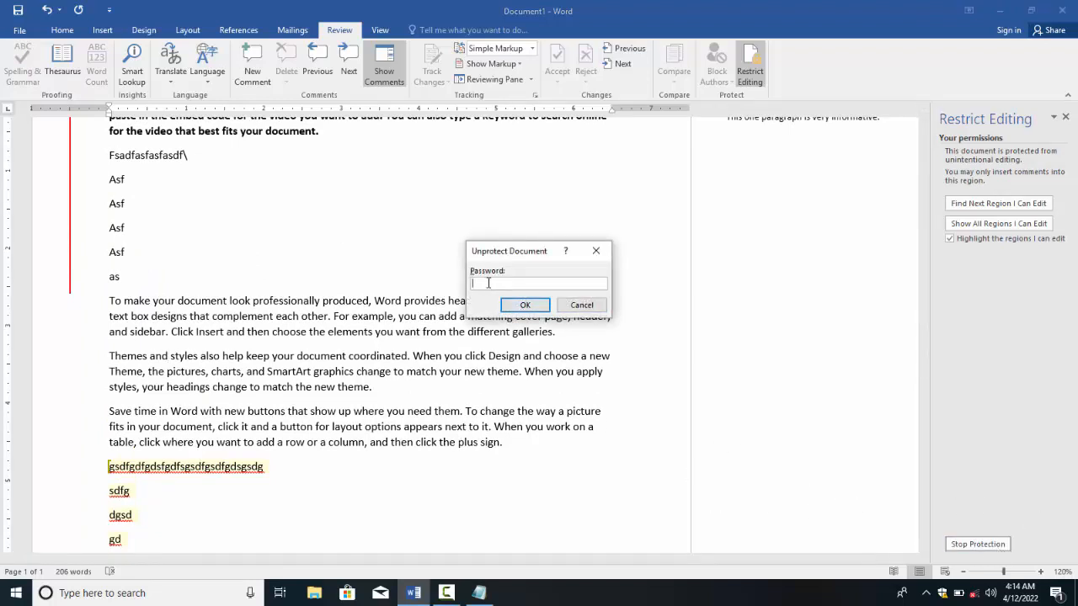
{"action": "type", "text": "*****"}
{"action": "key", "text": "Return"}
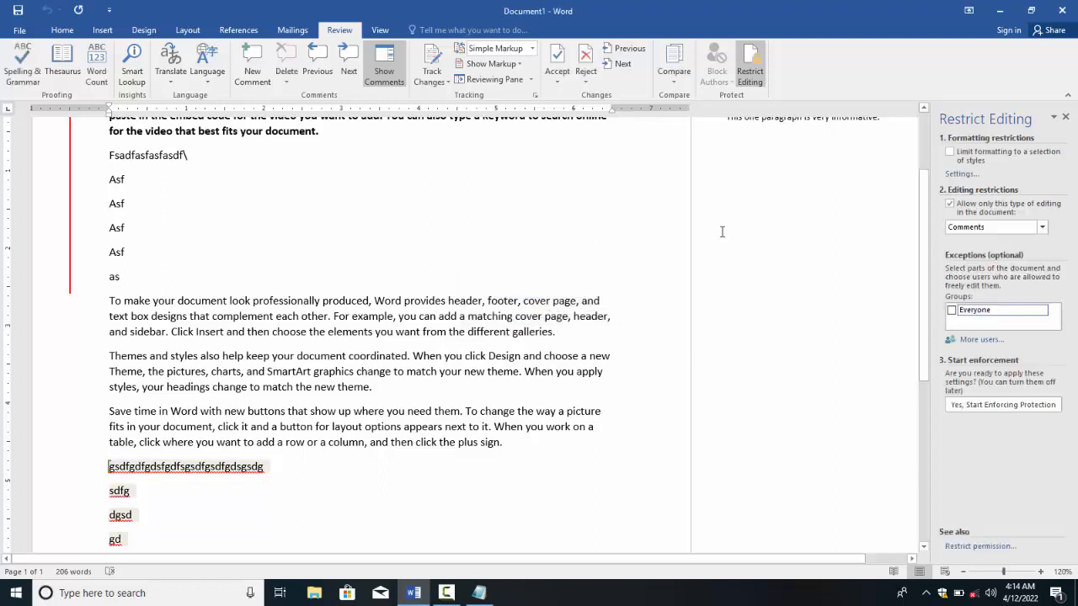
{"action": "left_click", "coordinate": [1042, 227]}
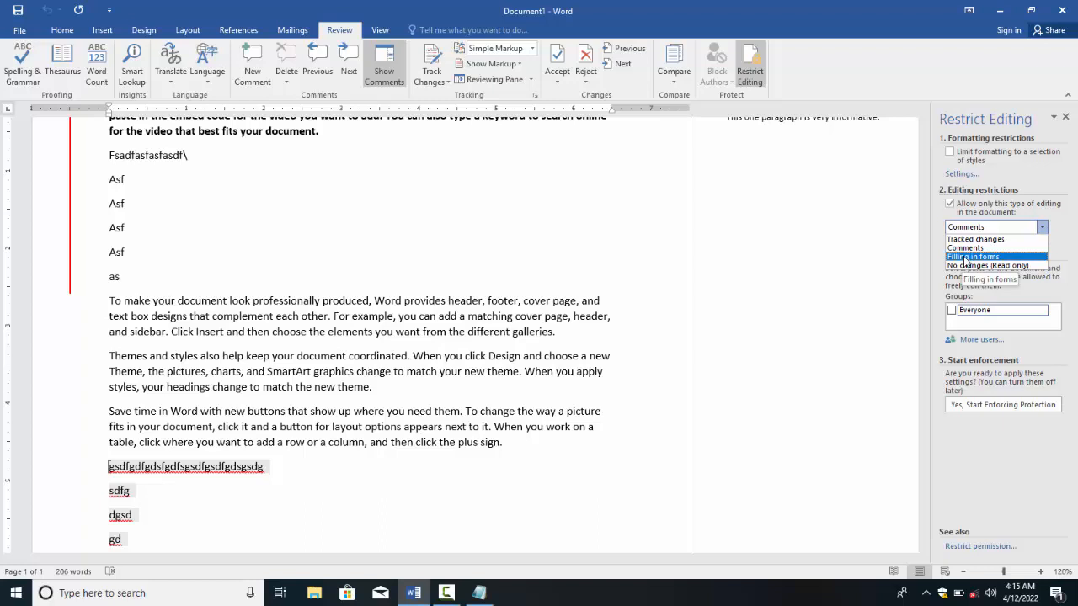
Step: Enforce password-protected Filling in forms restriction, dropping exceptions, then test the locked text
{"action": "left_click", "coordinate": [972, 256]}
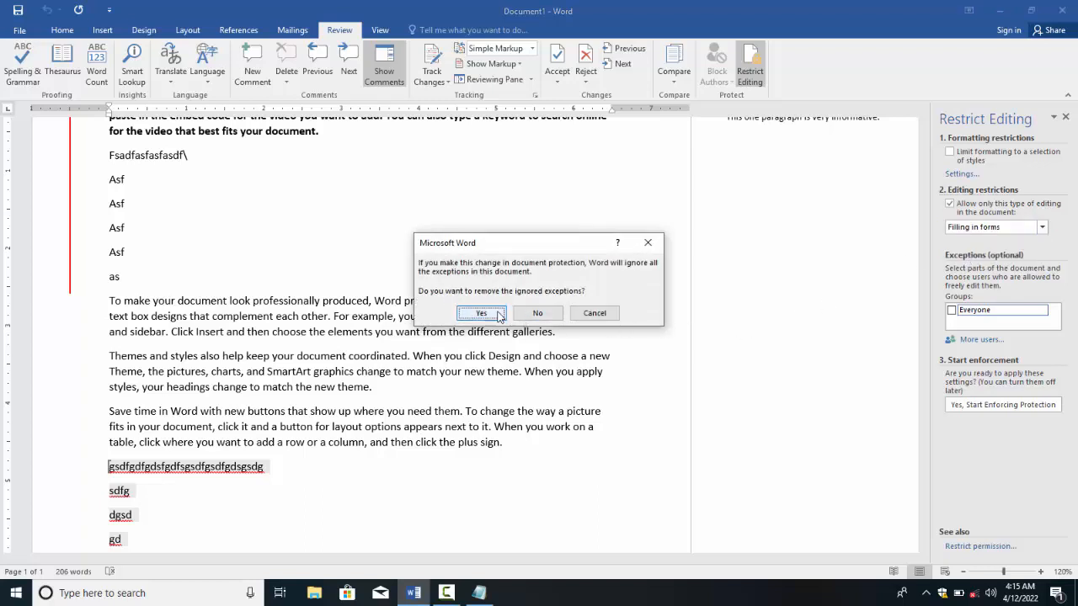
{"action": "left_click", "coordinate": [539, 317]}
{"action": "left_click", "coordinate": [964, 303]}
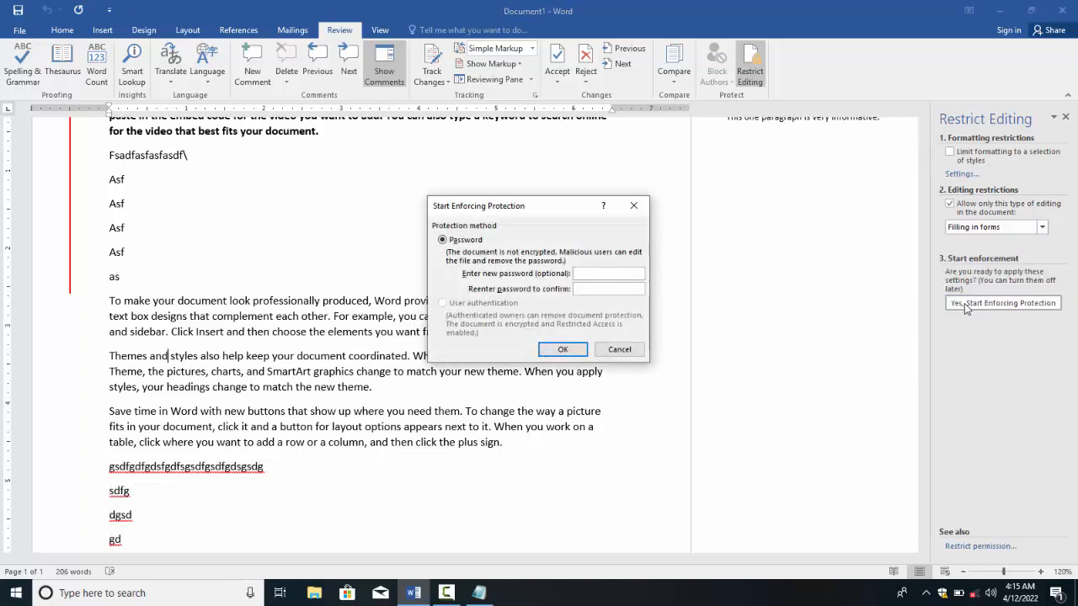
{"action": "type", "text": "1234"}
{"action": "key", "text": "Tab"}
{"action": "type", "text": "1234"}
{"action": "key", "text": "Return"}
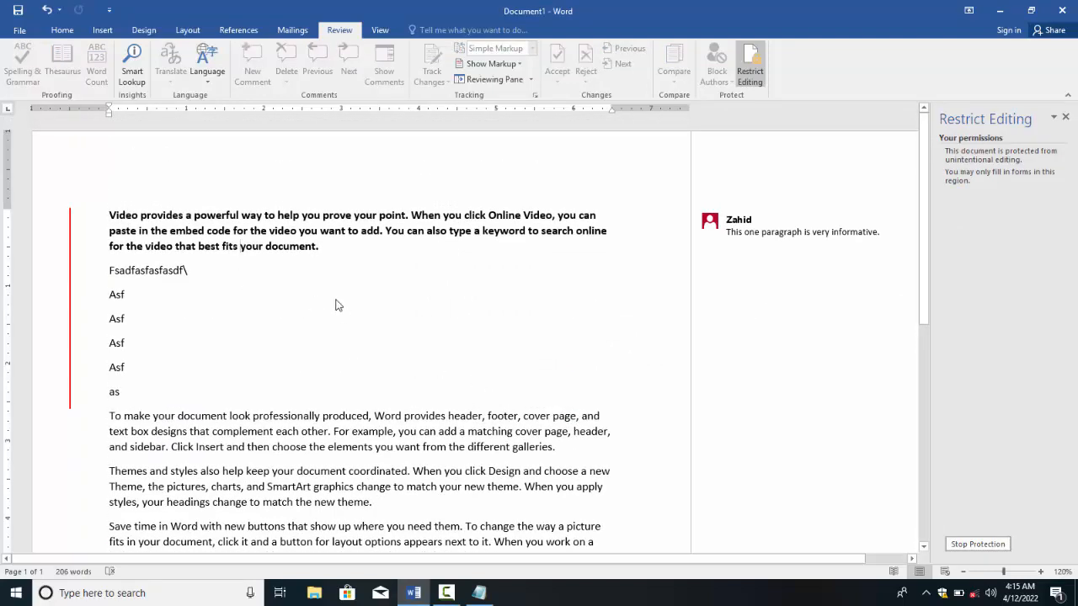
{"action": "left_click", "coordinate": [298, 313]}
{"action": "double_click", "coordinate": [225, 249]}
Step: Remove the forms-only protection with the password and choose No changes (Read only)
{"action": "left_click", "coordinate": [971, 545]}
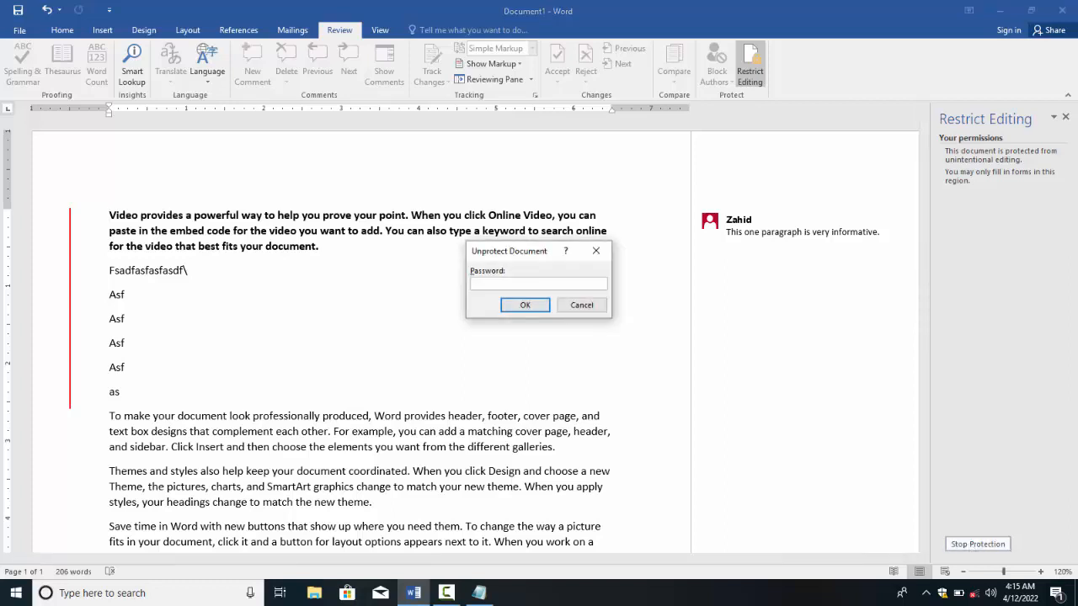
{"action": "type", "text": "1234"}
{"action": "key", "text": "Return"}
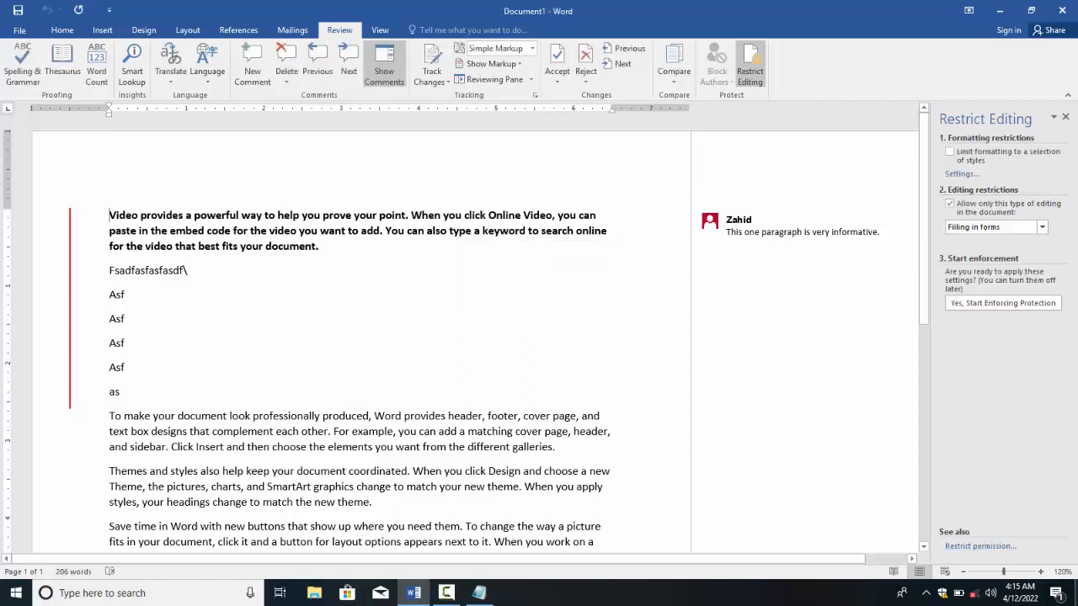
{"action": "left_click", "coordinate": [965, 226]}
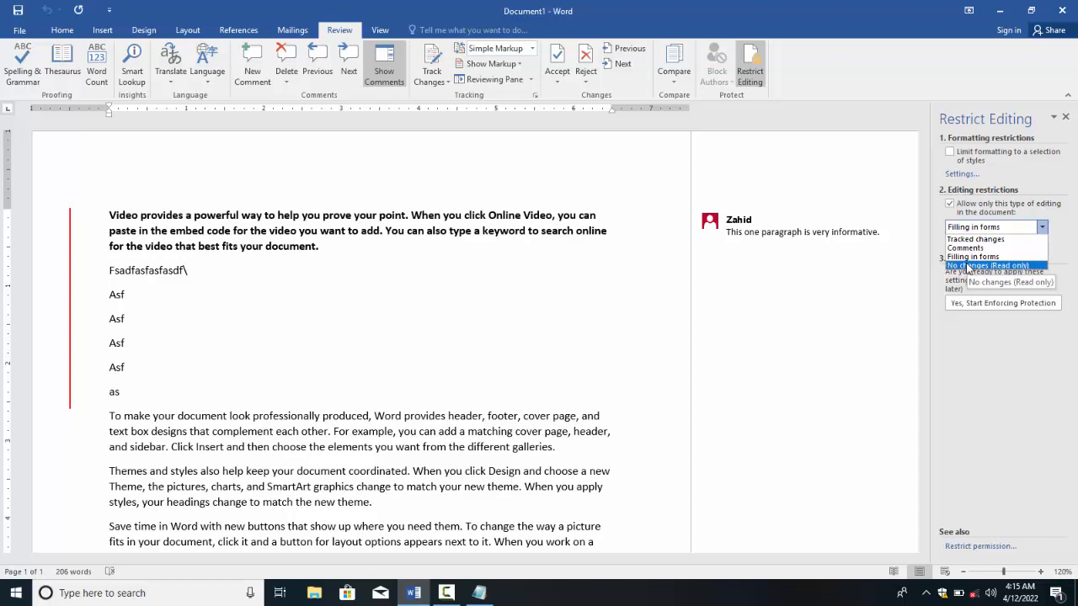
{"action": "left_click", "coordinate": [969, 267]}
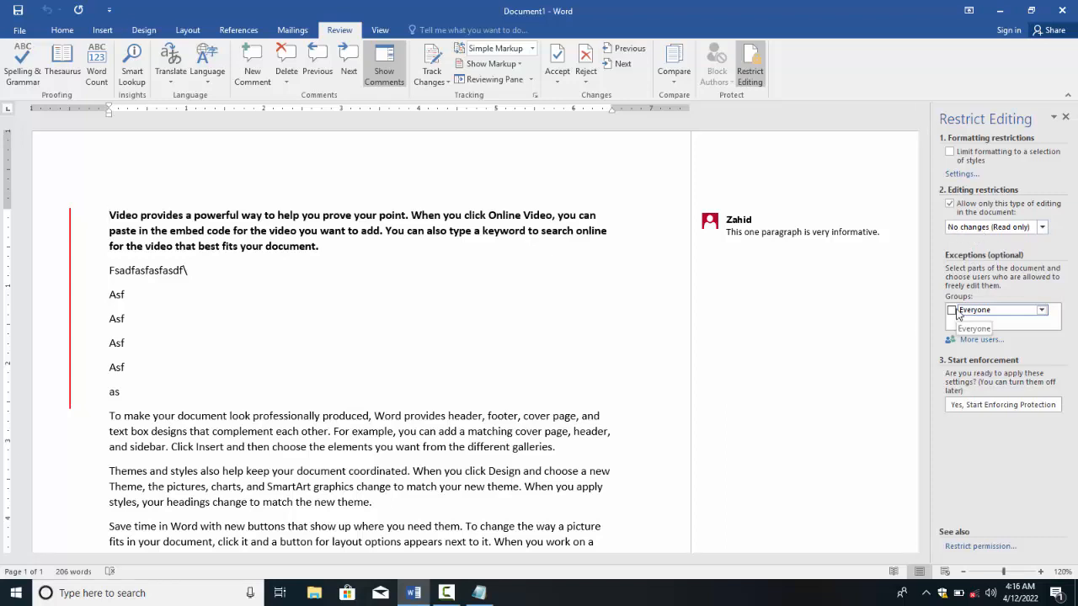
Step: Enforce read-only protection with a confirmed password, then test selecting all text
{"action": "left_click", "coordinate": [981, 404]}
{"action": "type", "text": "1234"}
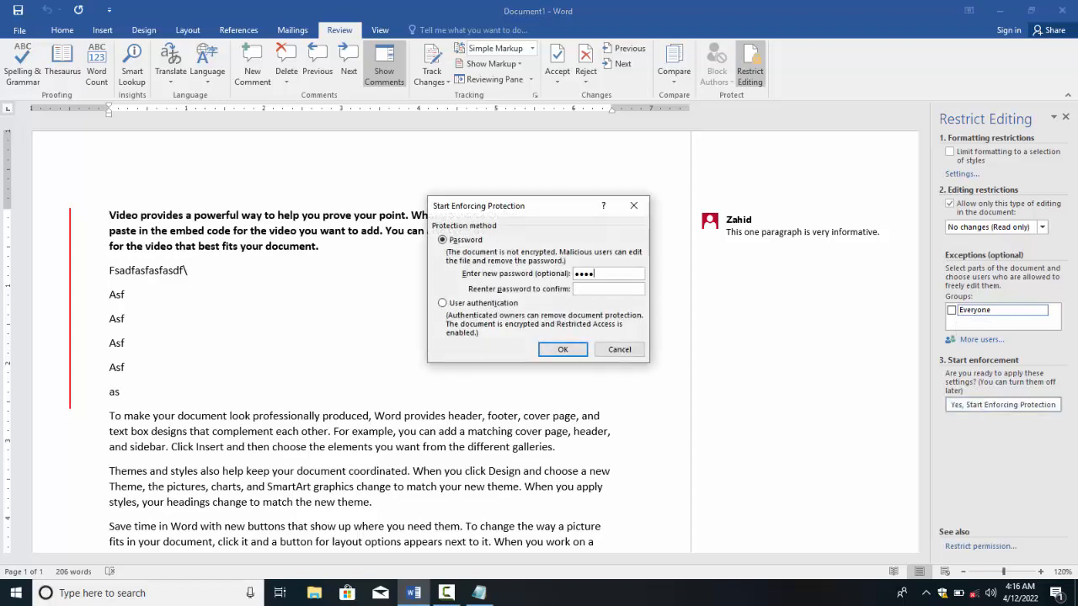
{"action": "key", "text": "Tab"}
{"action": "type", "text": "1234"}
{"action": "key", "text": "Return"}
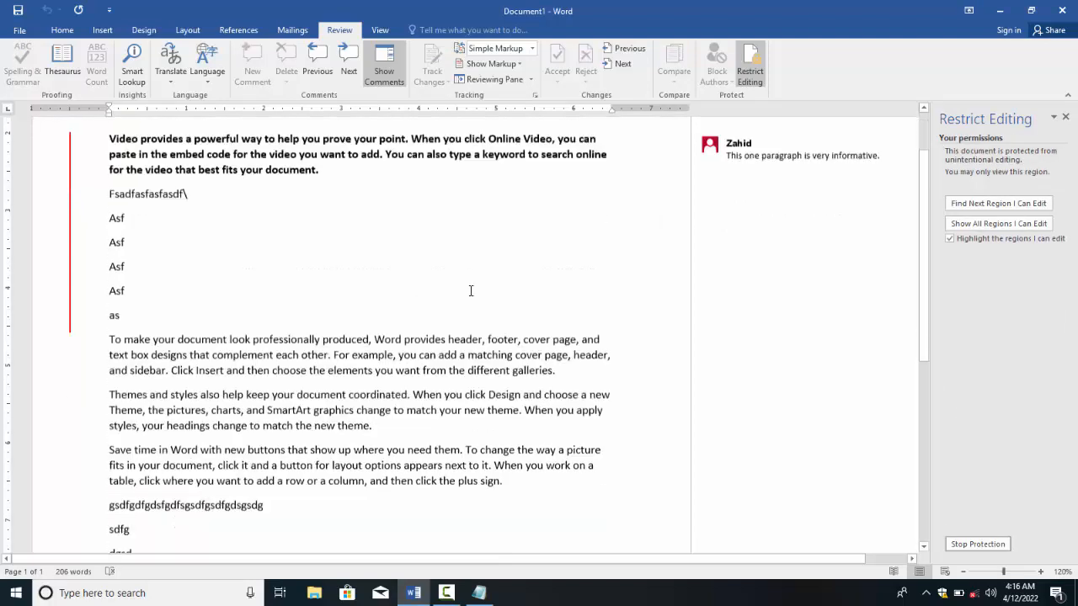
{"action": "scroll", "coordinate": [446, 305], "scroll_direction": "down", "scroll_amount": 2}
{"action": "scroll", "coordinate": [406, 323], "scroll_direction": "up", "scroll_amount": 4}
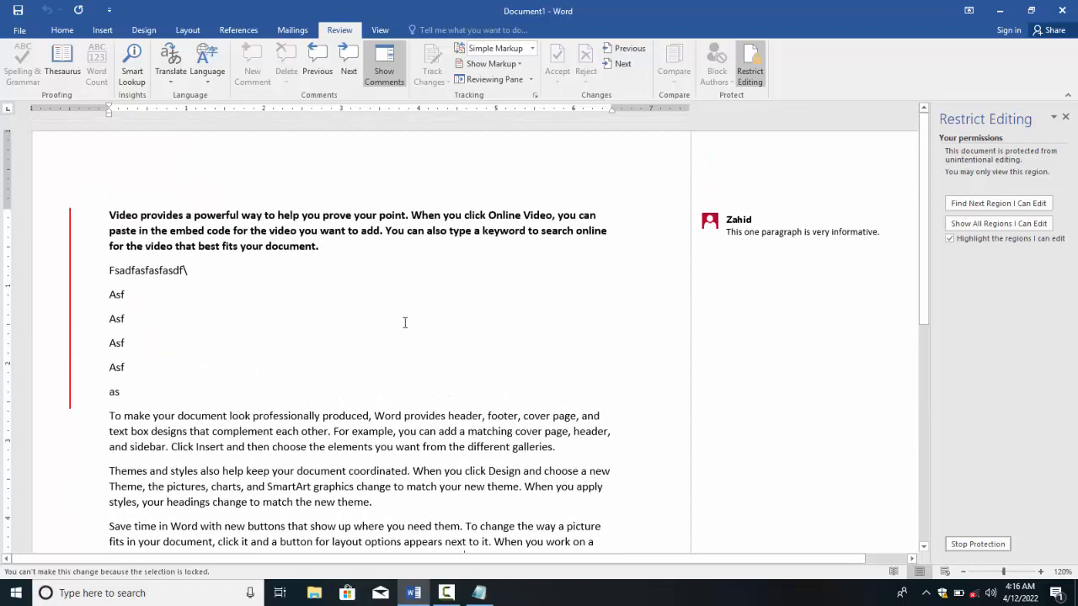
{"action": "key", "text": "ctrl+a"}
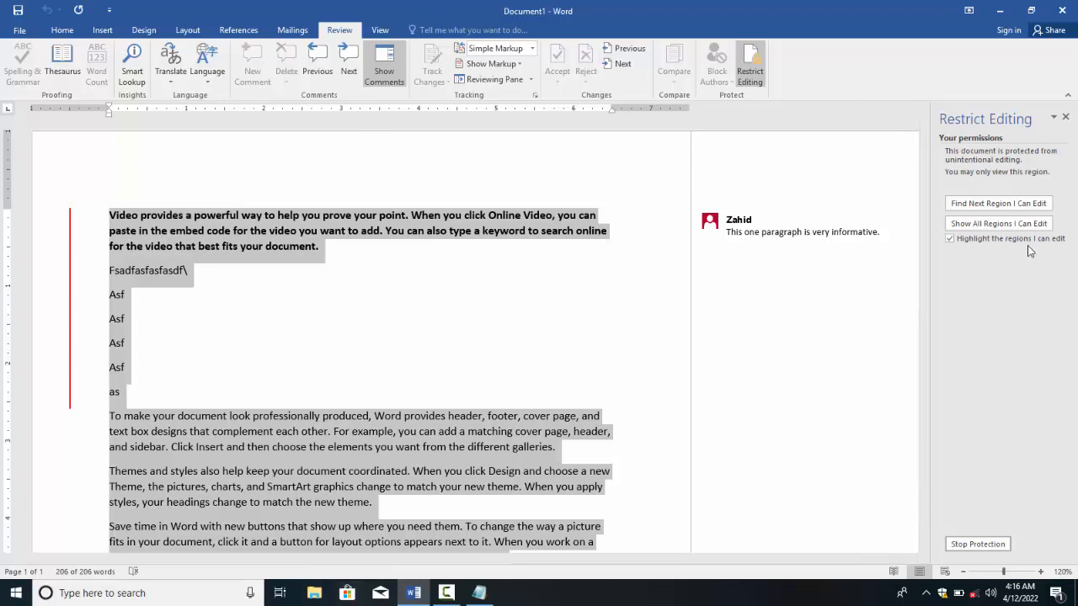
Step: Lift the read-only protection, then view File > Info and its Protect Document menu
{"action": "left_click", "coordinate": [974, 545]}
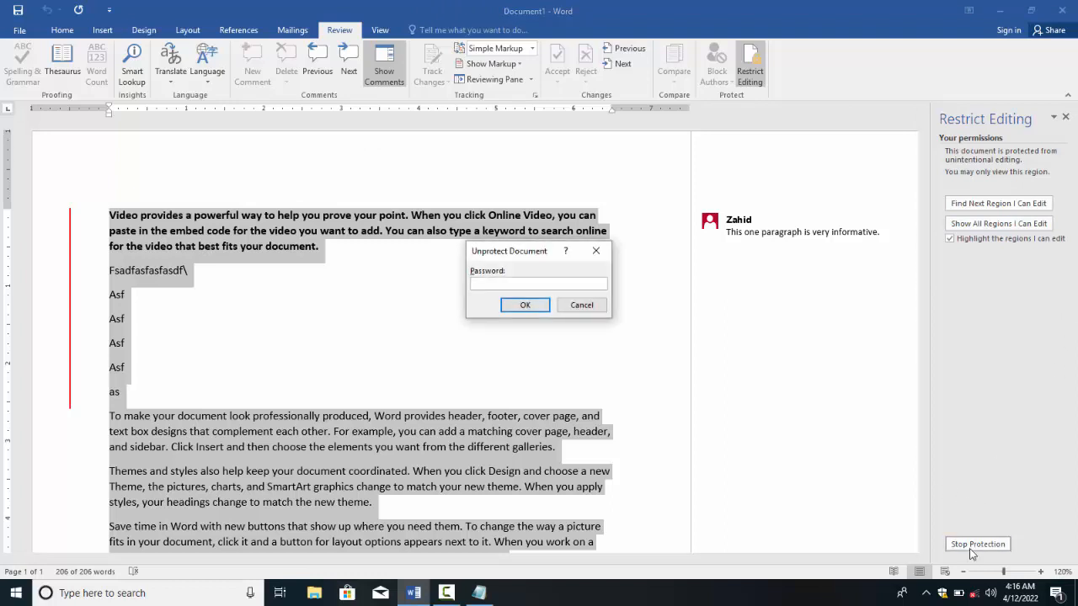
{"action": "key", "text": "Return"}
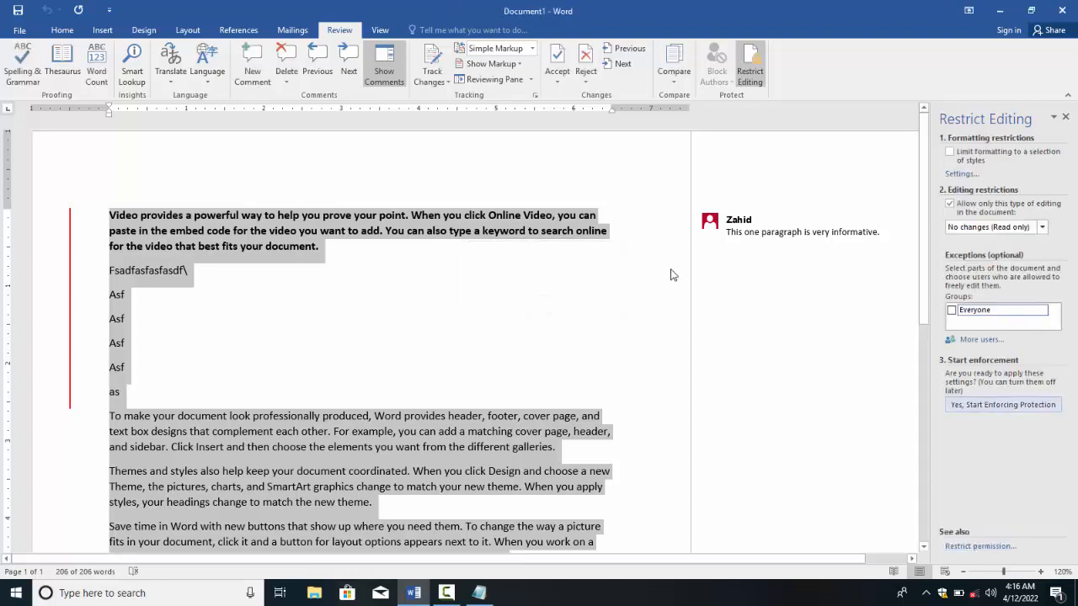
{"action": "left_click", "coordinate": [61, 30]}
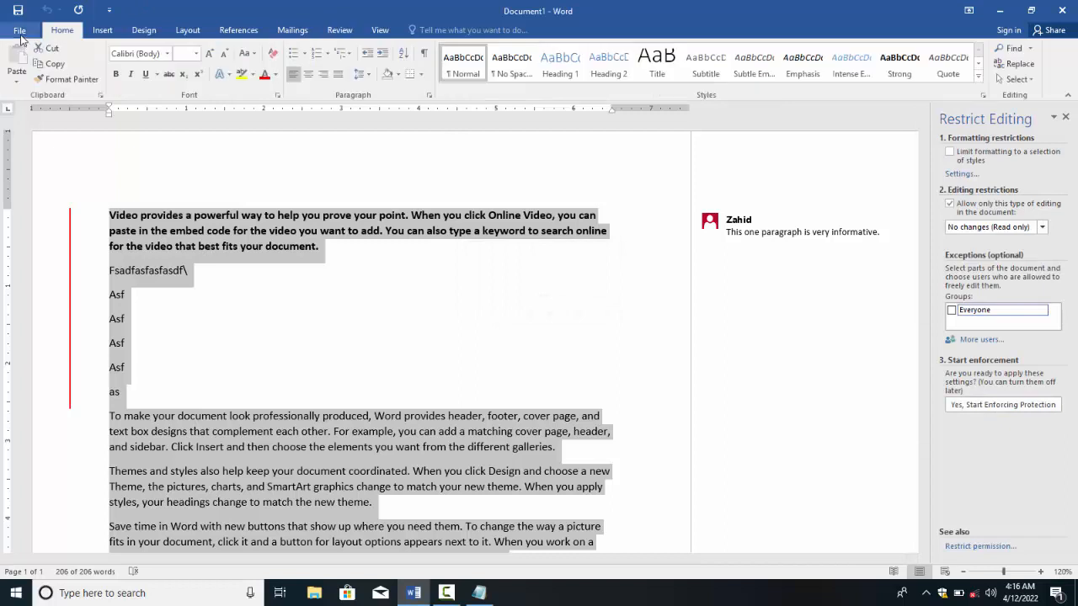
{"action": "left_click", "coordinate": [21, 32]}
{"action": "left_click", "coordinate": [140, 120]}
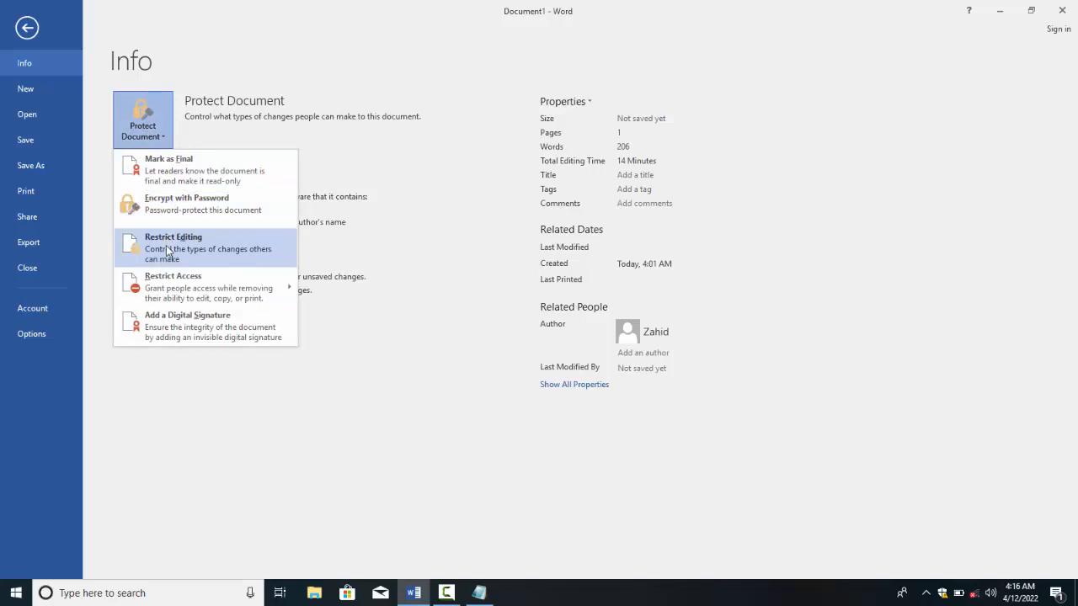
{"action": "left_click", "coordinate": [140, 122]}
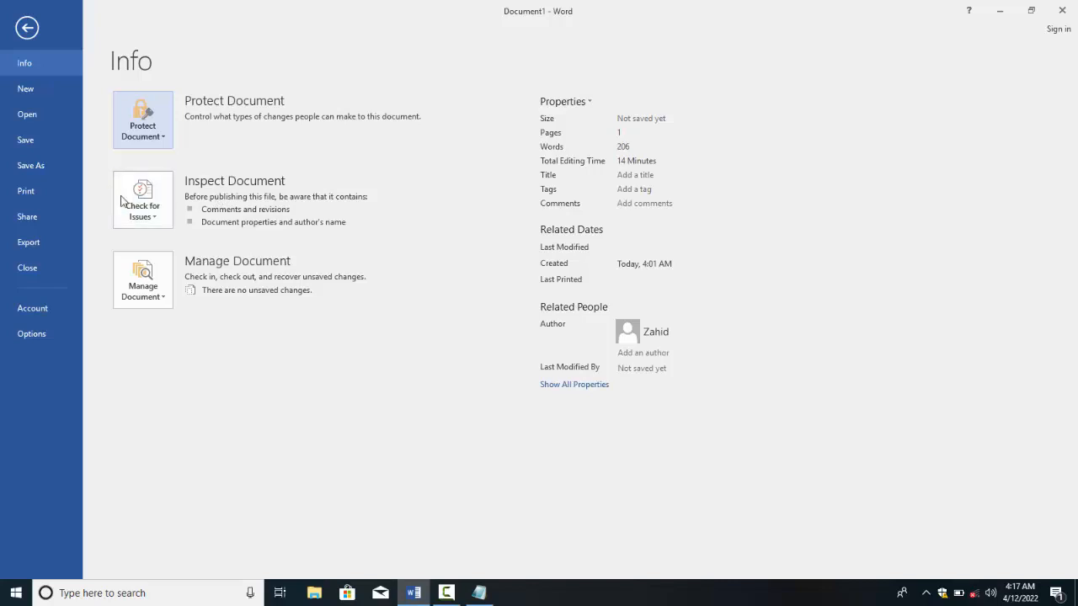
Step: Dismiss the Check for Issues menu and Info page, then click back into Document1's text
{"action": "left_click", "coordinate": [149, 215]}
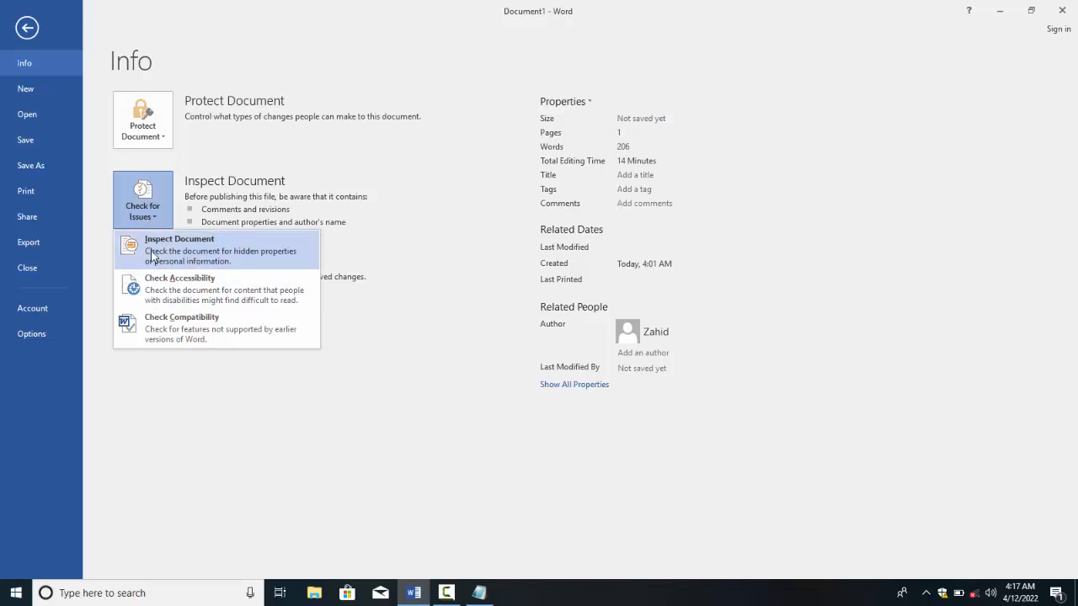
{"action": "key", "text": "Escape"}
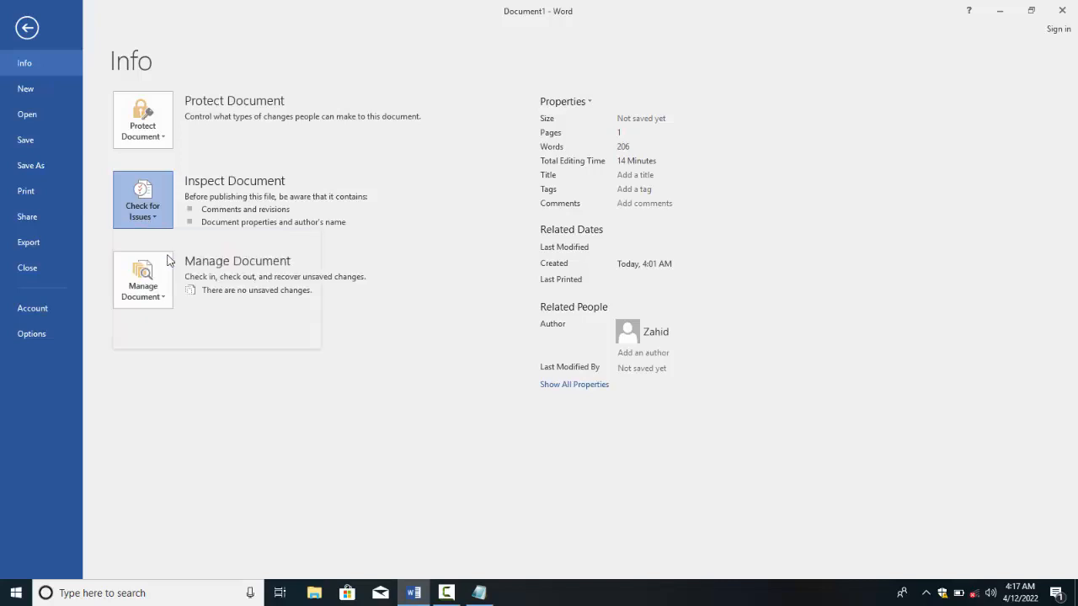
{"action": "key", "text": "Escape"}
{"action": "left_click", "coordinate": [222, 347]}
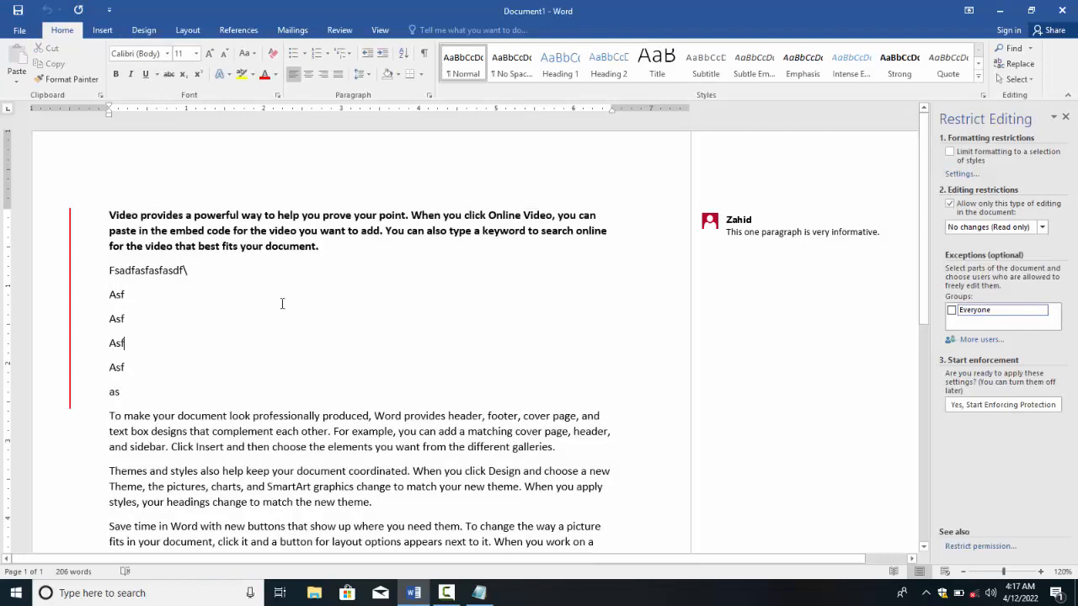
Step: Select the 'Themes and styles' paragraph and apply the Hidden font effect in the Font dialog
{"action": "left_click", "coordinate": [315, 248]}
{"action": "scroll", "coordinate": [312, 278], "scroll_direction": "down", "scroll_amount": 4}
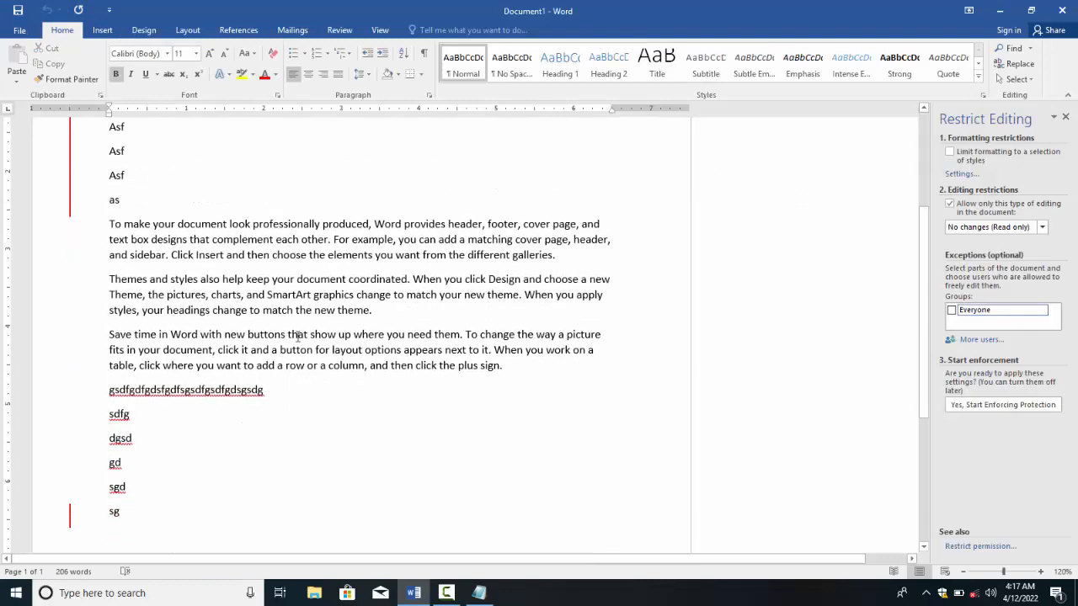
{"action": "left_click_drag", "start_coordinate": [388, 314], "coordinate": [84, 252]}
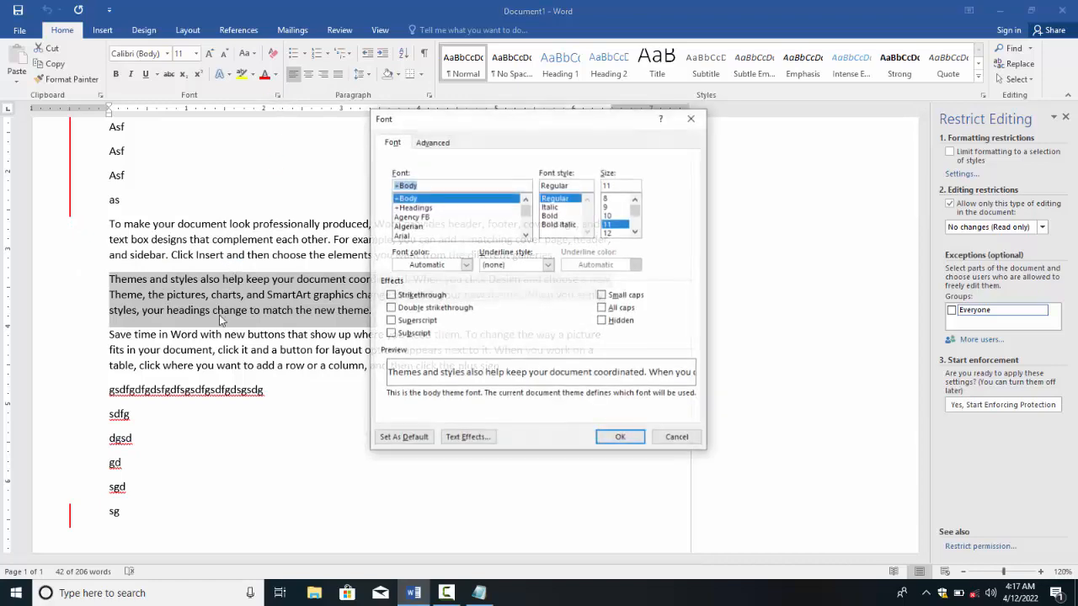
{"action": "left_click", "coordinate": [277, 95]}
{"action": "left_click", "coordinate": [608, 321]}
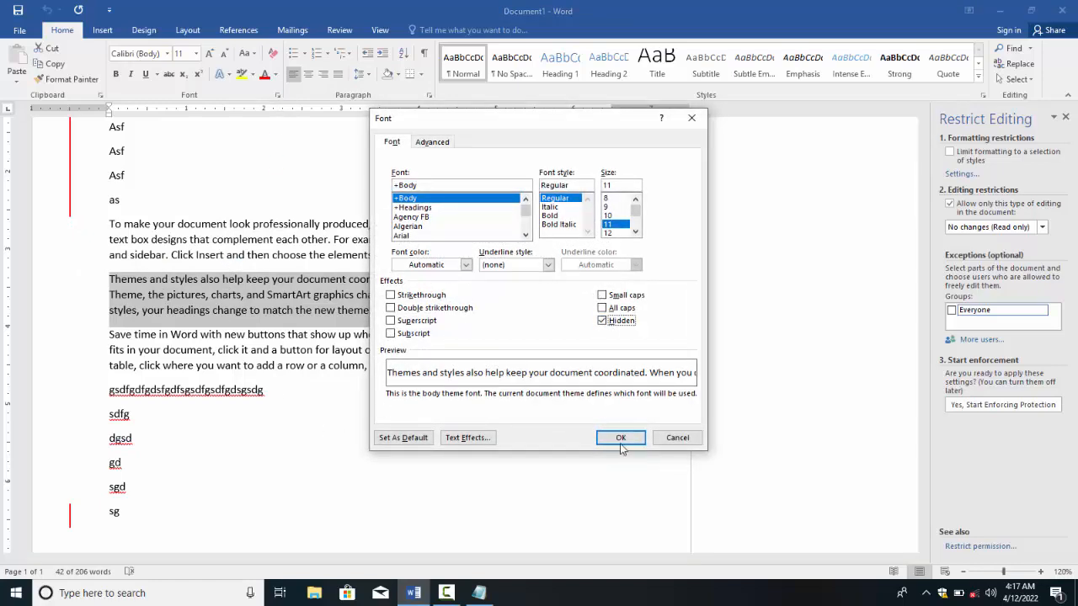
{"action": "left_click", "coordinate": [619, 438]}
{"action": "scroll", "coordinate": [427, 444], "scroll_direction": "up", "scroll_amount": 3}
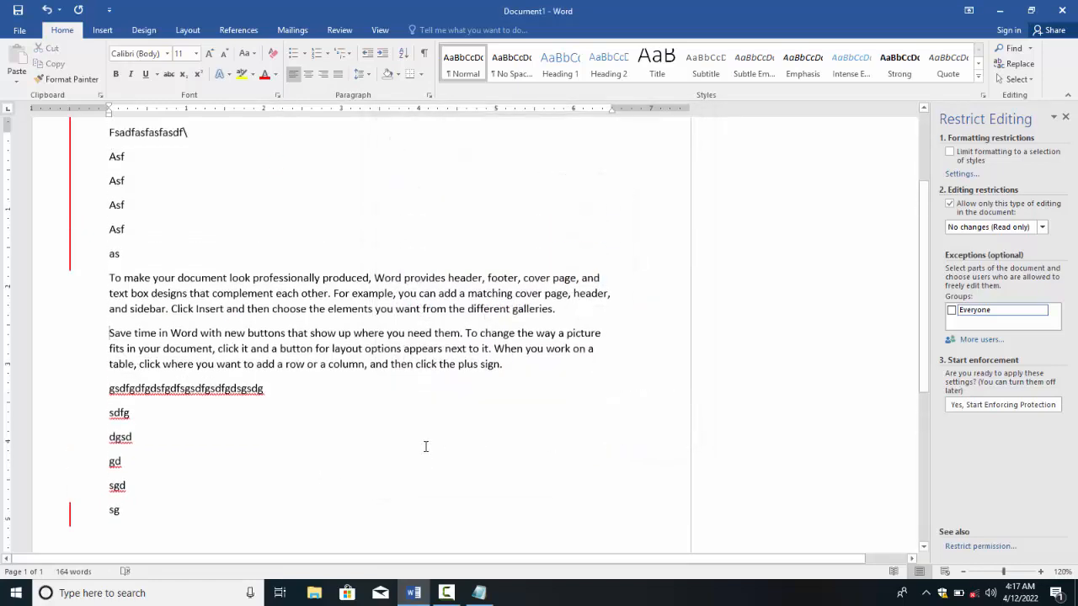
Step: Start Inspect Document and, when prompted, save the file to the Desktop as 'INspect'
{"action": "left_click", "coordinate": [19, 31]}
{"action": "left_click", "coordinate": [145, 218]}
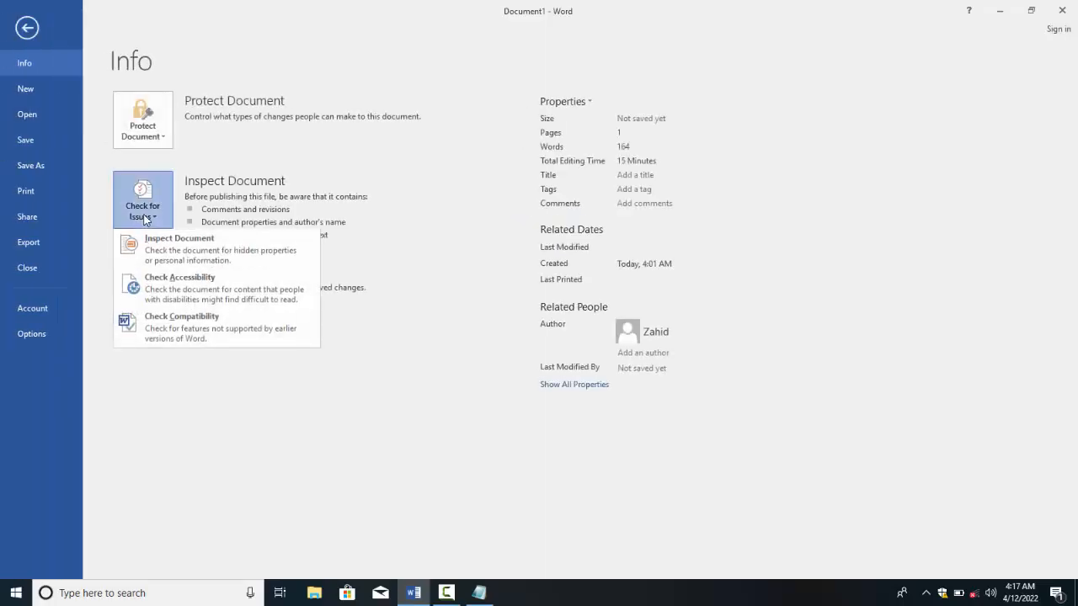
{"action": "left_click", "coordinate": [163, 244]}
{"action": "left_click", "coordinate": [511, 339]}
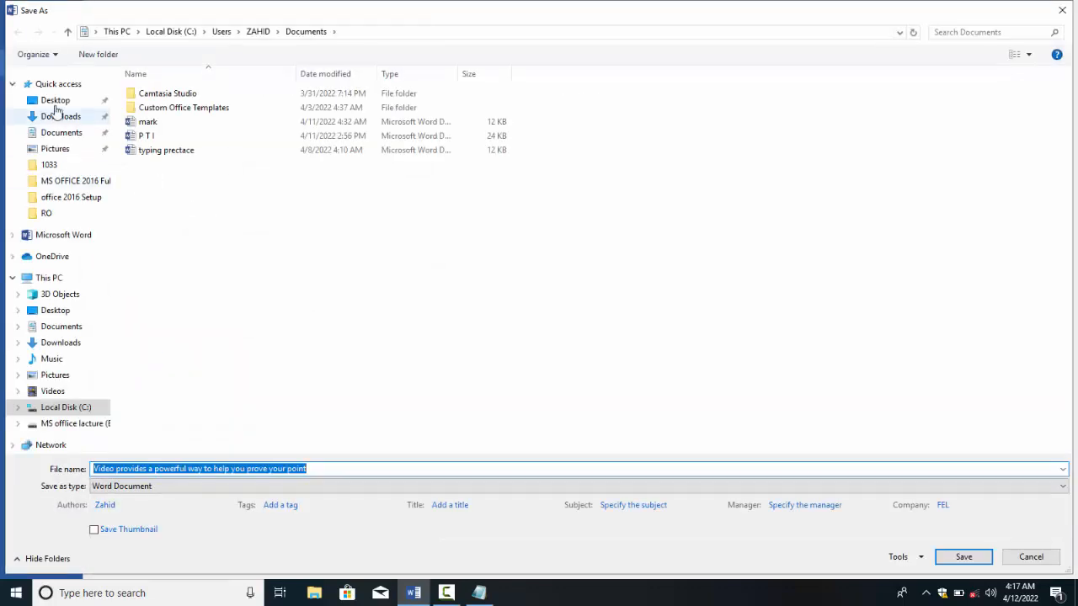
{"action": "left_click", "coordinate": [55, 100]}
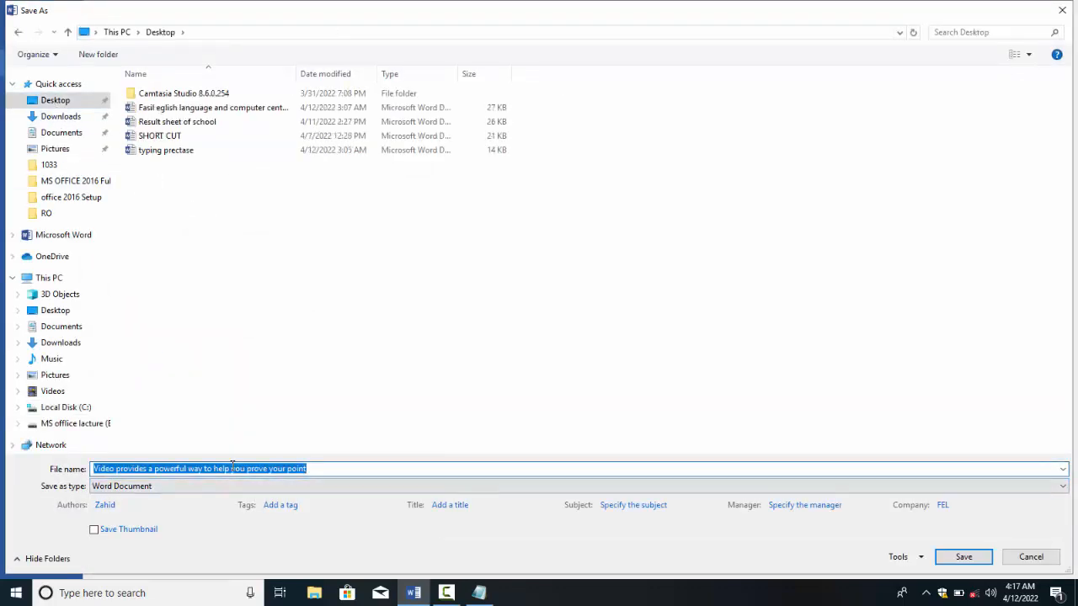
{"action": "type", "text": "INspect"}
{"action": "key", "text": "Return"}
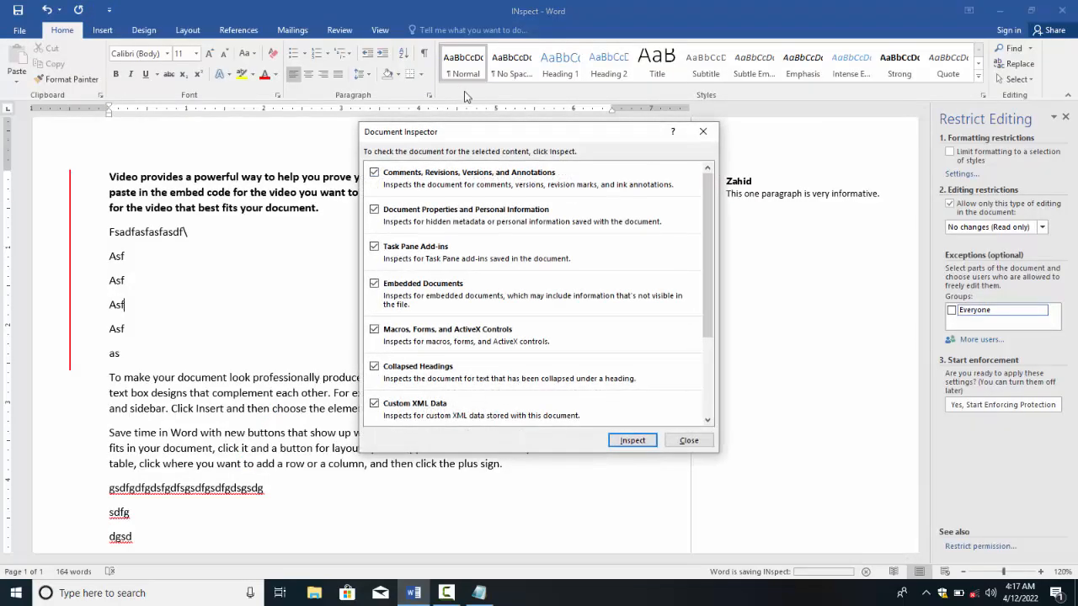
Step: Move the Document Inspector aside and run the inspection on the document
{"action": "left_click_drag", "start_coordinate": [436, 134], "coordinate": [347, 122]}
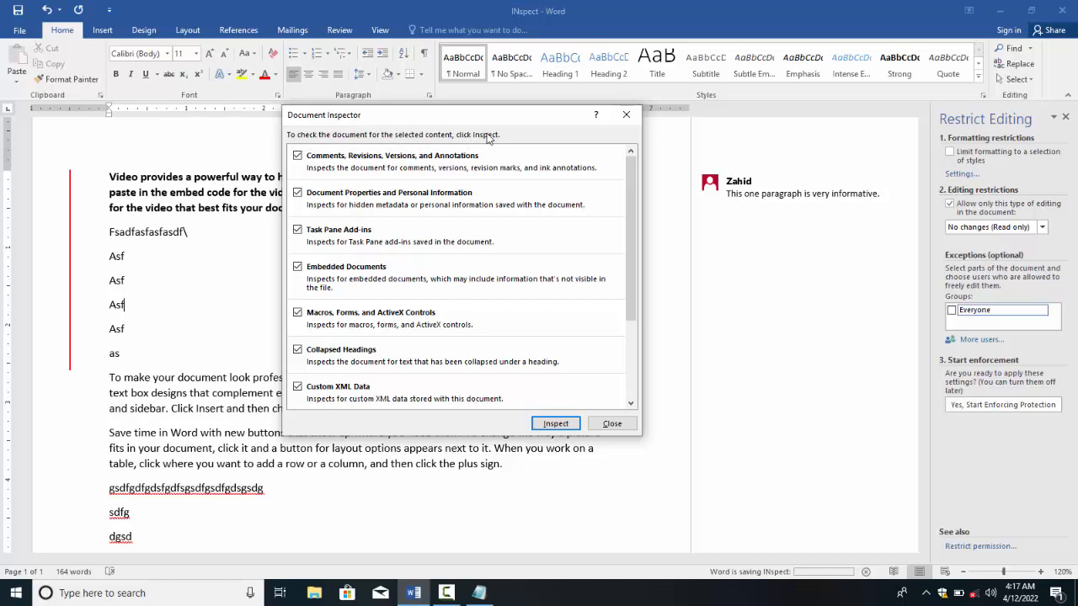
{"action": "scroll", "coordinate": [313, 227], "scroll_direction": "down", "scroll_amount": 3}
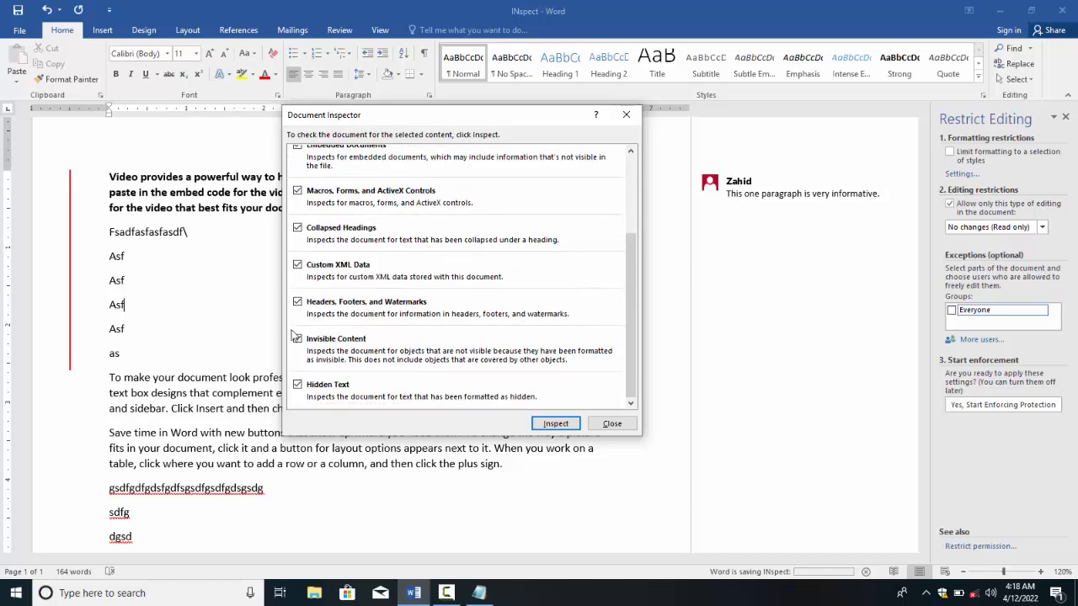
{"action": "scroll", "coordinate": [312, 354], "scroll_direction": "up", "scroll_amount": 3}
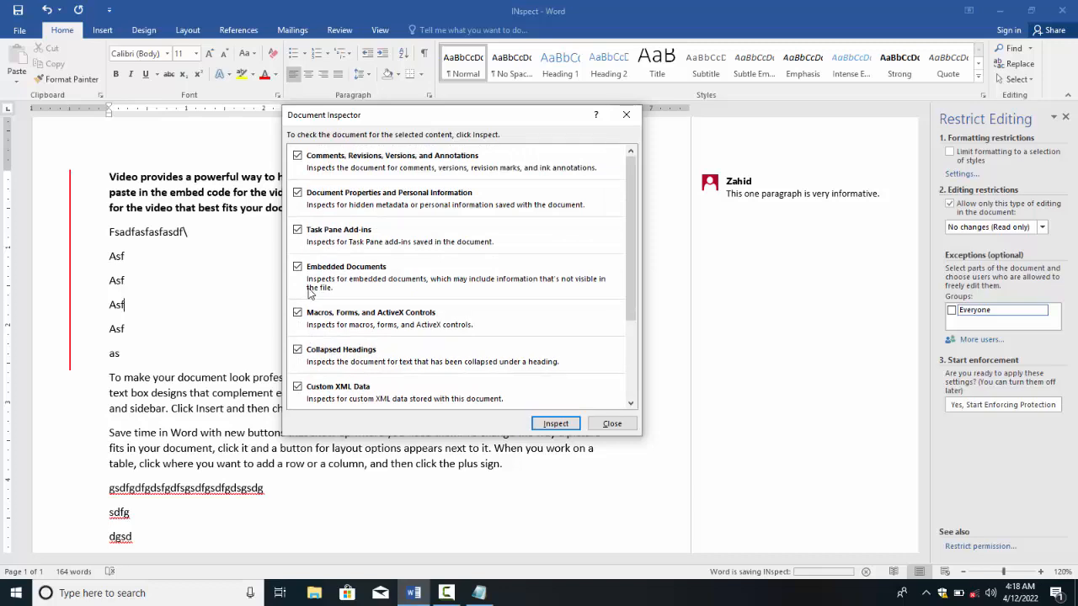
{"action": "left_click", "coordinate": [543, 425]}
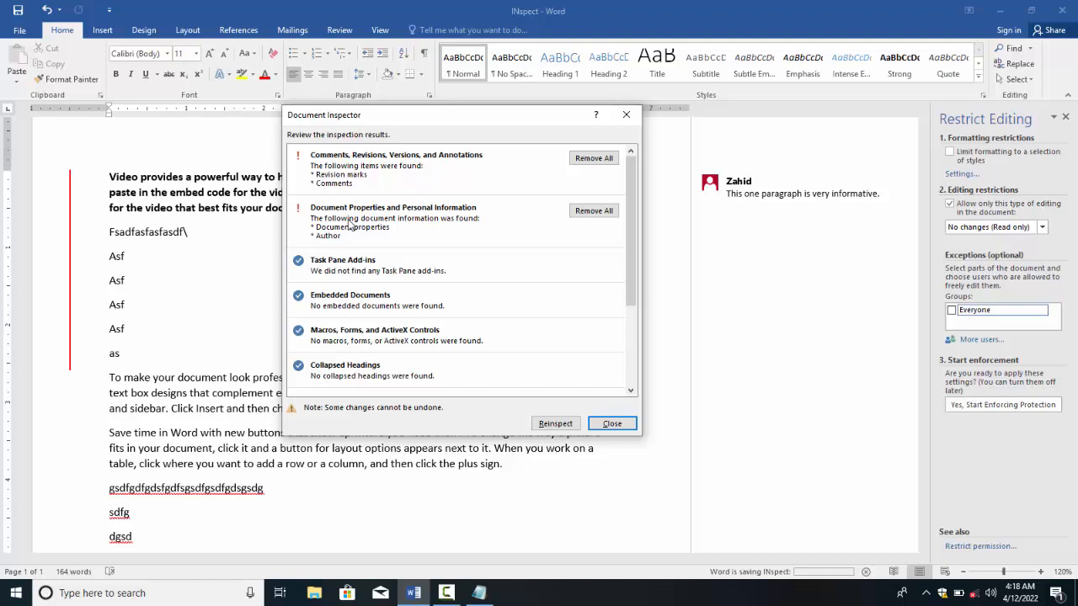
{"action": "scroll", "coordinate": [350, 223], "scroll_direction": "down", "scroll_amount": 3}
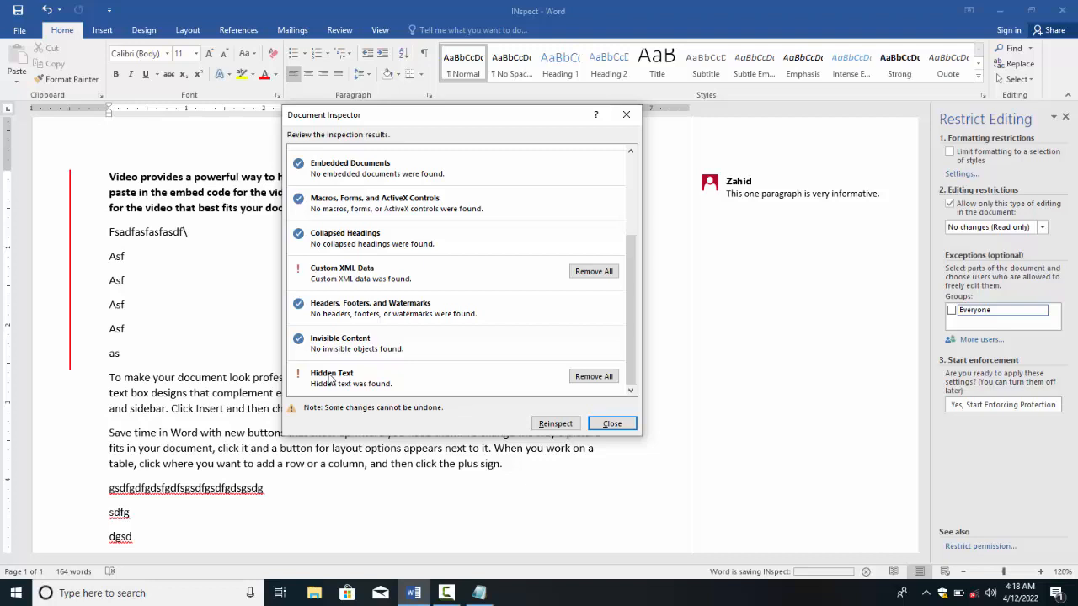
{"action": "scroll", "coordinate": [317, 305], "scroll_direction": "up", "scroll_amount": 3}
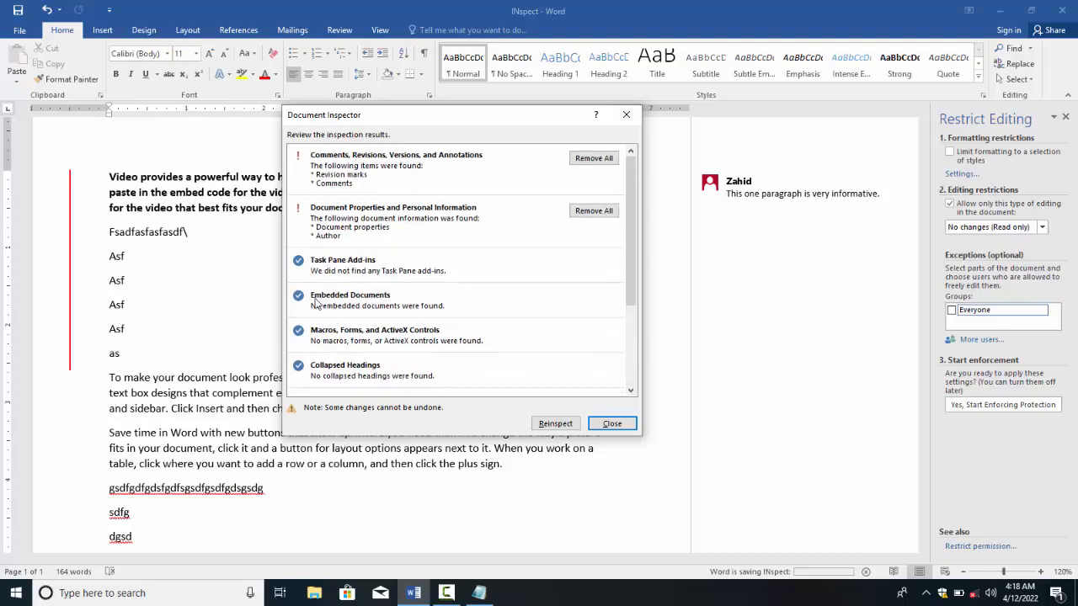
Step: Remove all comments and revisions, document properties and custom XML data, then reinspect and close
{"action": "left_click", "coordinate": [598, 159]}
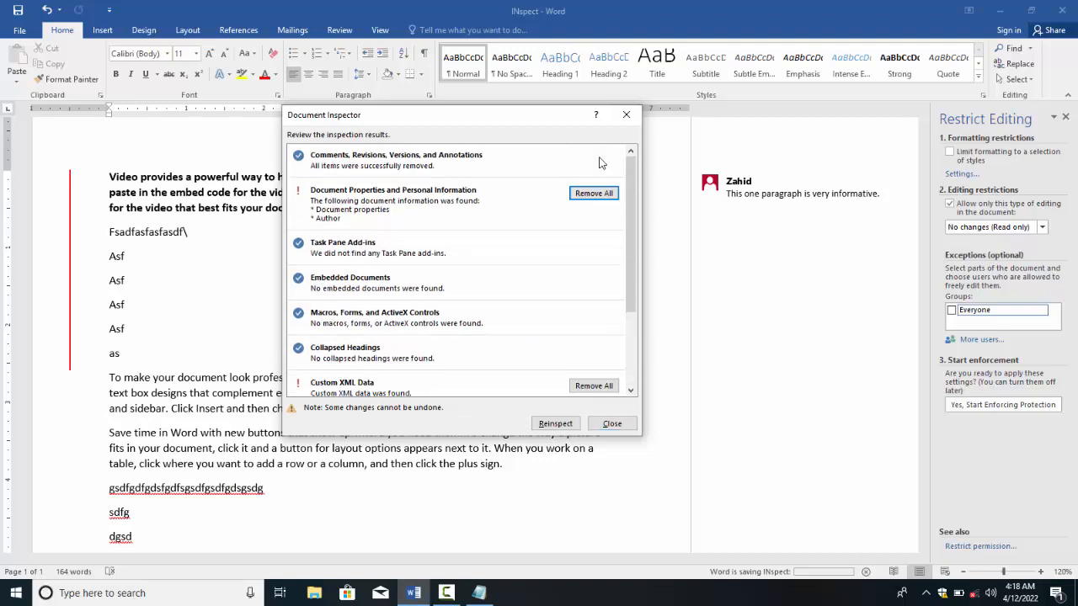
{"action": "left_click", "coordinate": [578, 200]}
{"action": "scroll", "coordinate": [453, 269], "scroll_direction": "down", "scroll_amount": 2}
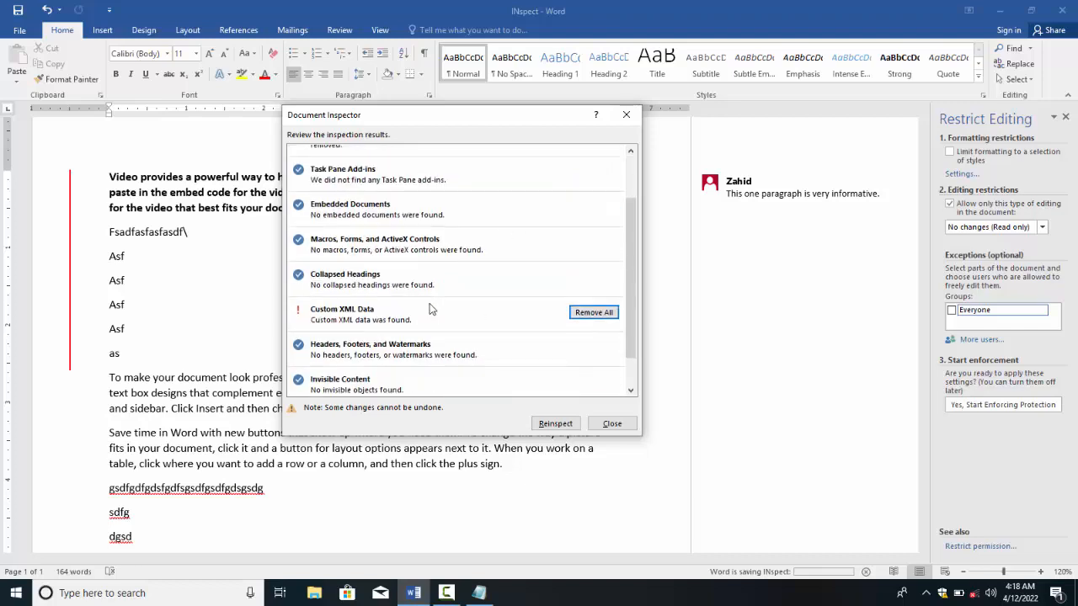
{"action": "left_click", "coordinate": [594, 312]}
{"action": "scroll", "coordinate": [486, 305], "scroll_direction": "down", "scroll_amount": 2}
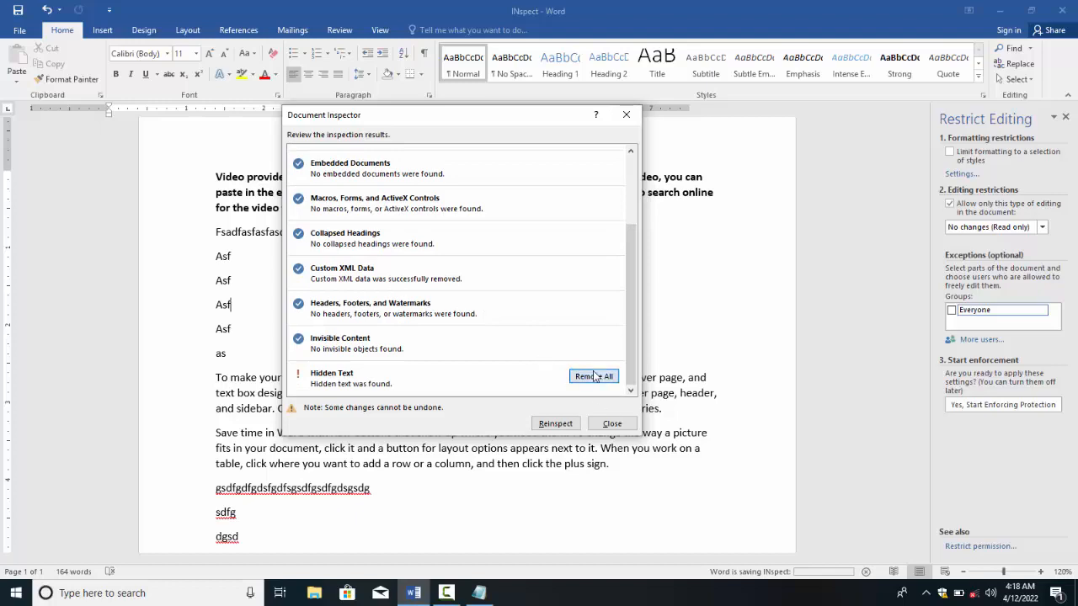
{"action": "left_click", "coordinate": [569, 424]}
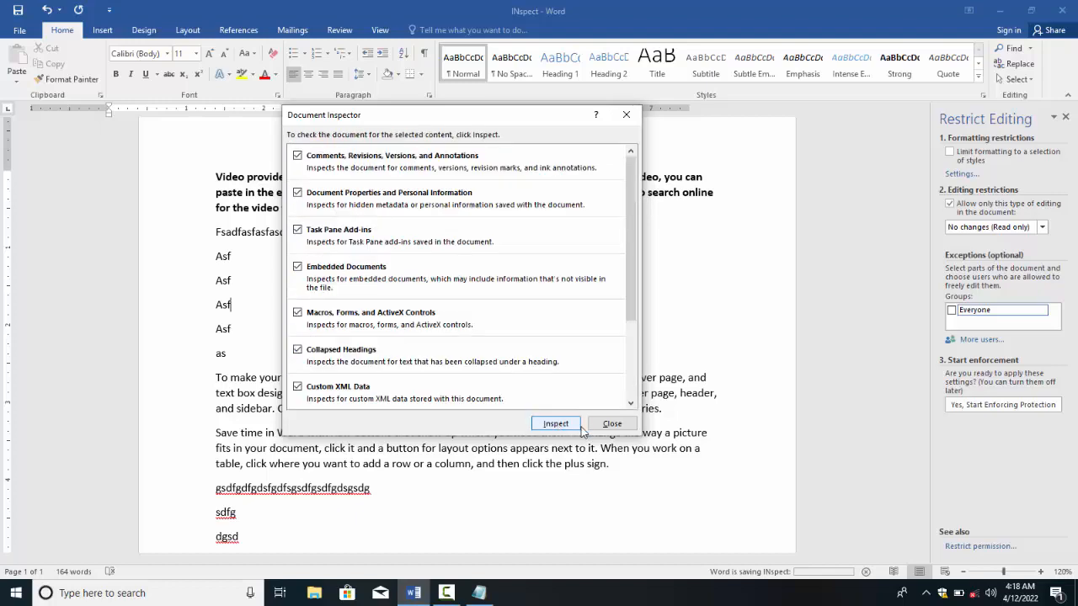
{"action": "left_click", "coordinate": [612, 424]}
{"action": "scroll", "coordinate": [406, 304], "scroll_direction": "up", "scroll_amount": 1}
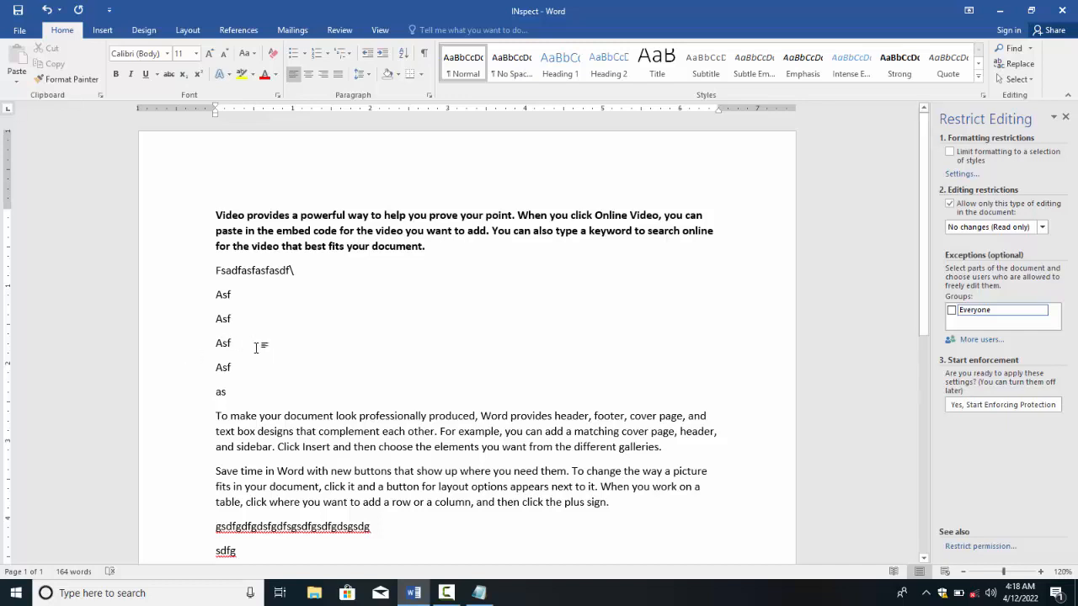
{"action": "left_click_drag", "start_coordinate": [388, 535], "coordinate": [216, 241]}
{"action": "left_click", "coordinate": [242, 274]}
Step: Launch Inspect Document from the Info page again, saving the file first
{"action": "left_click", "coordinate": [18, 31]}
{"action": "left_click", "coordinate": [142, 156]}
{"action": "left_click", "coordinate": [135, 180]}
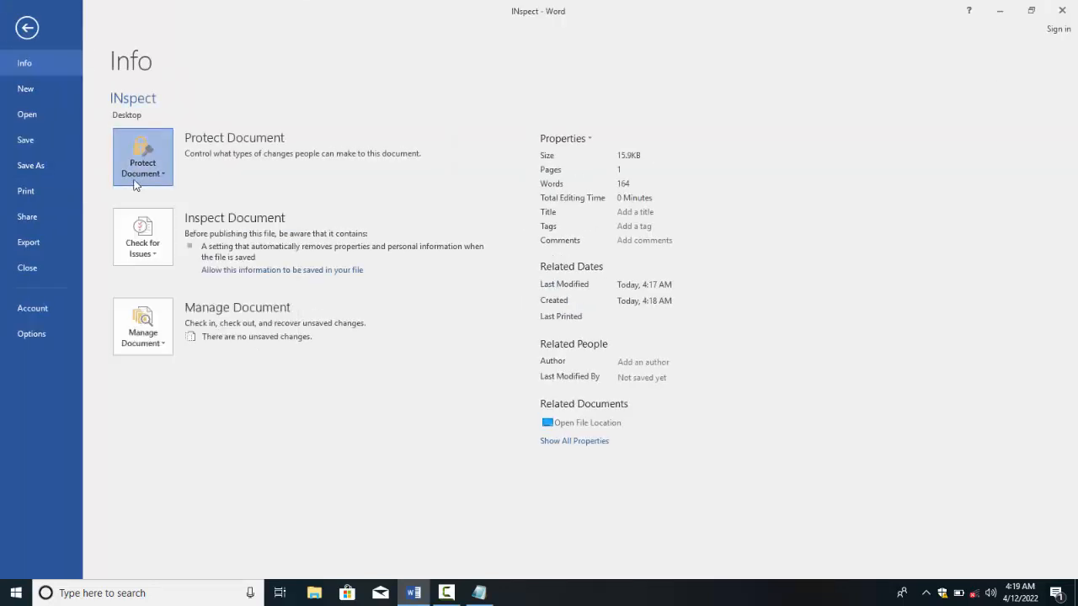
{"action": "left_click", "coordinate": [153, 251]}
{"action": "left_click", "coordinate": [173, 299]}
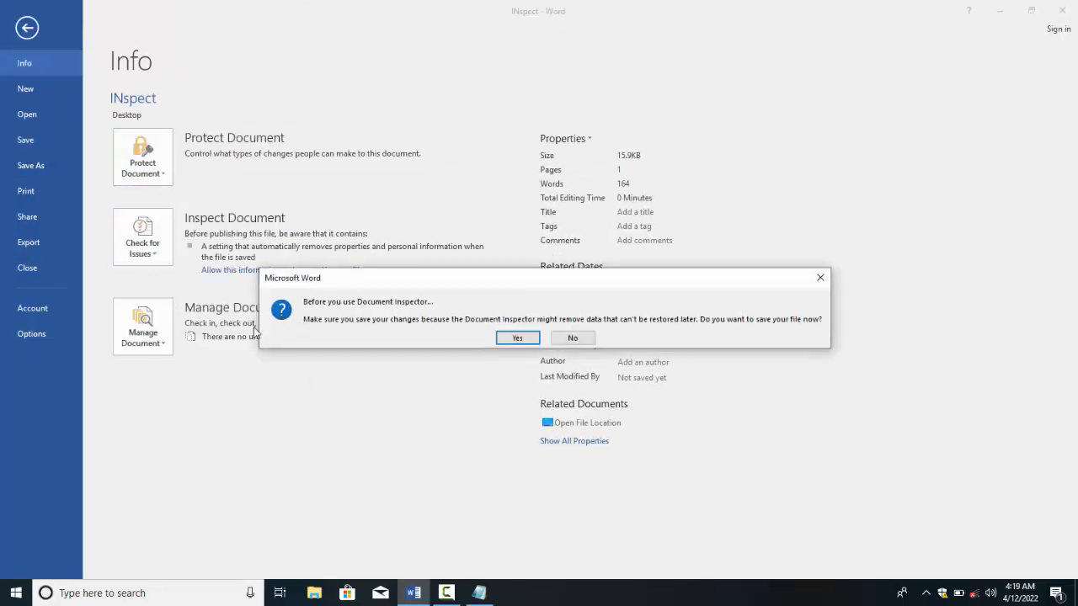
{"action": "left_click", "coordinate": [515, 337]}
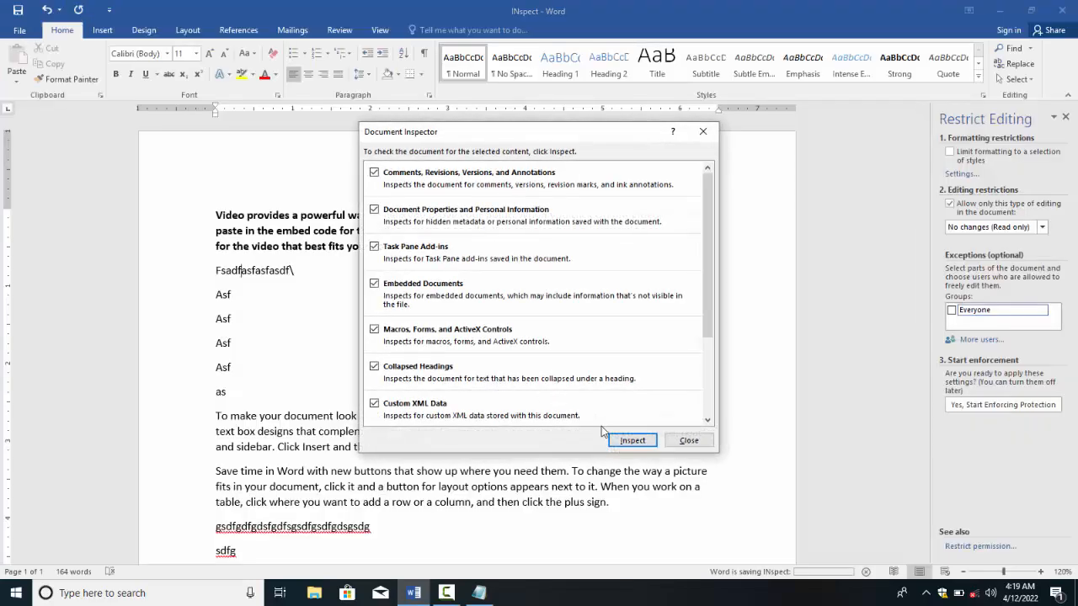
Step: Rerun the inspection, remove the newly found custom XML data and close the inspector
{"action": "left_click", "coordinate": [632, 439]}
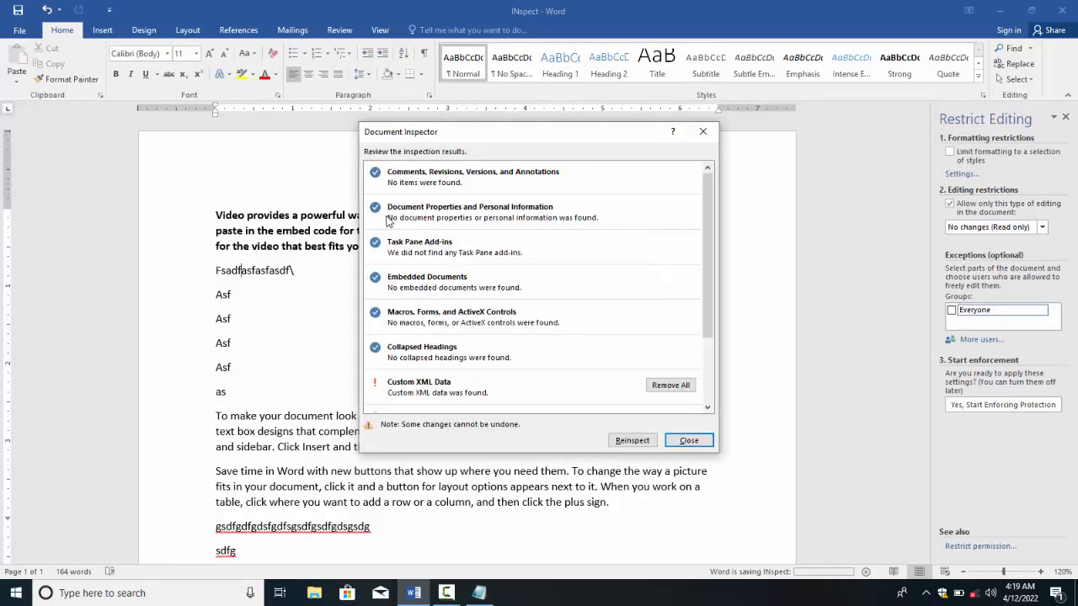
{"action": "scroll", "coordinate": [428, 242], "scroll_direction": "down", "scroll_amount": 3}
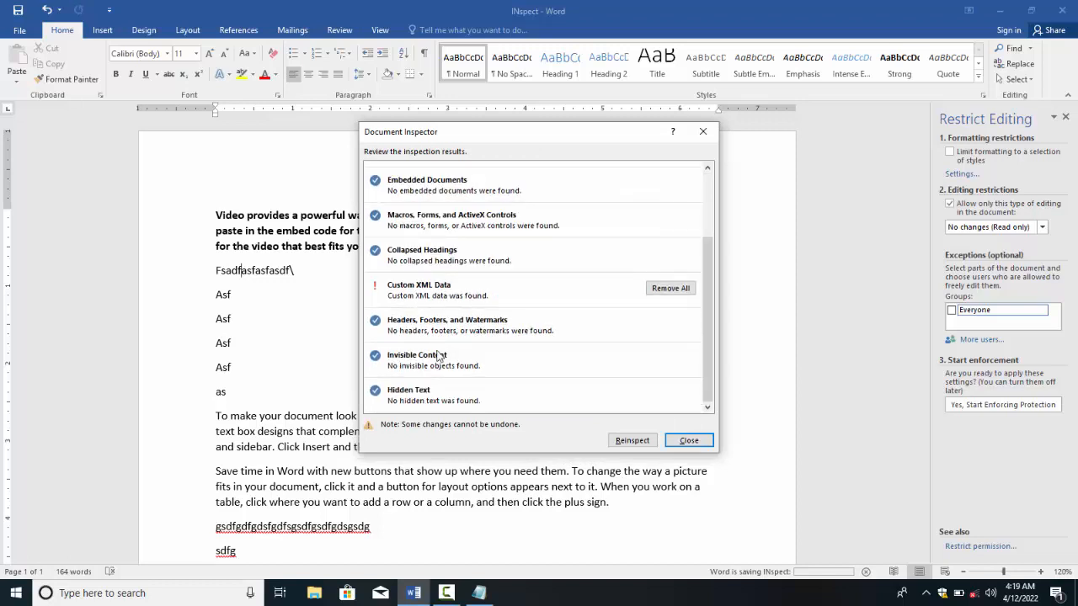
{"action": "left_click", "coordinate": [662, 290]}
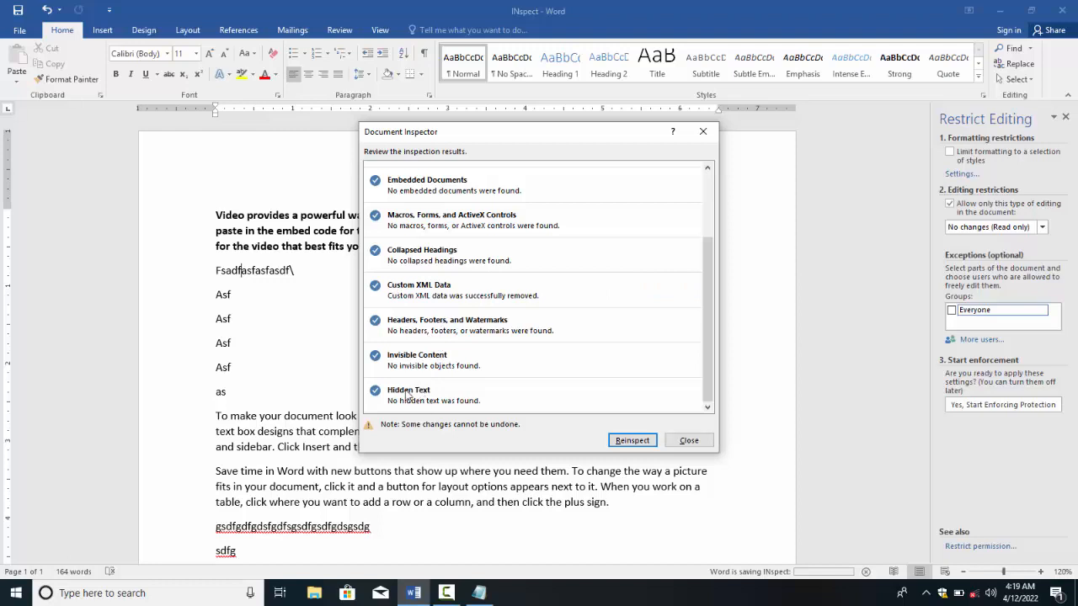
{"action": "left_click", "coordinate": [672, 443]}
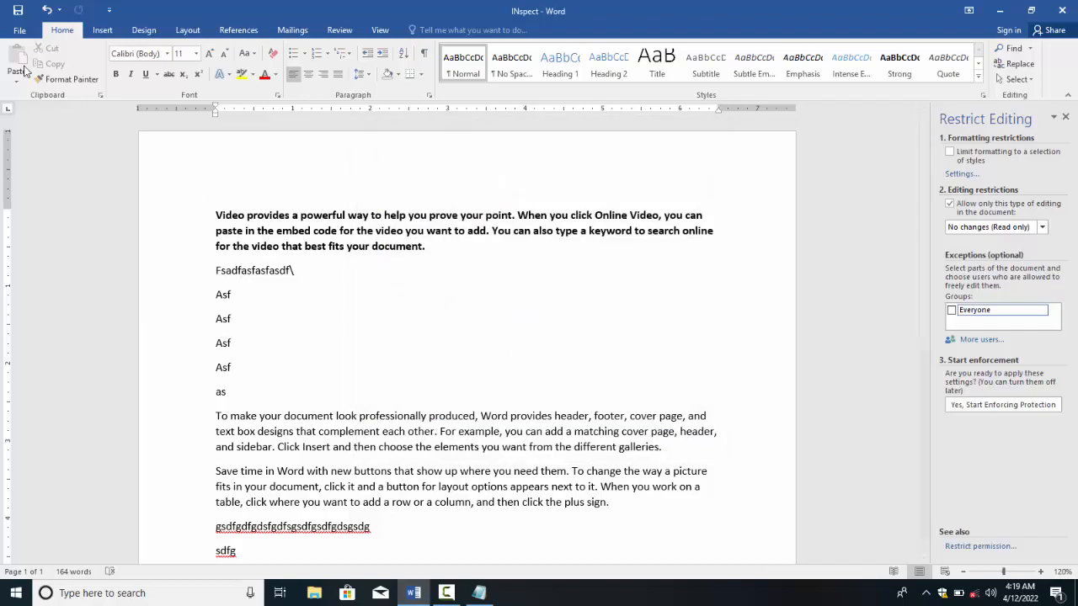
{"action": "left_click", "coordinate": [20, 30]}
Step: Select the whole first paragraph and apply the Heading 1 style
{"action": "left_click", "coordinate": [125, 221]}
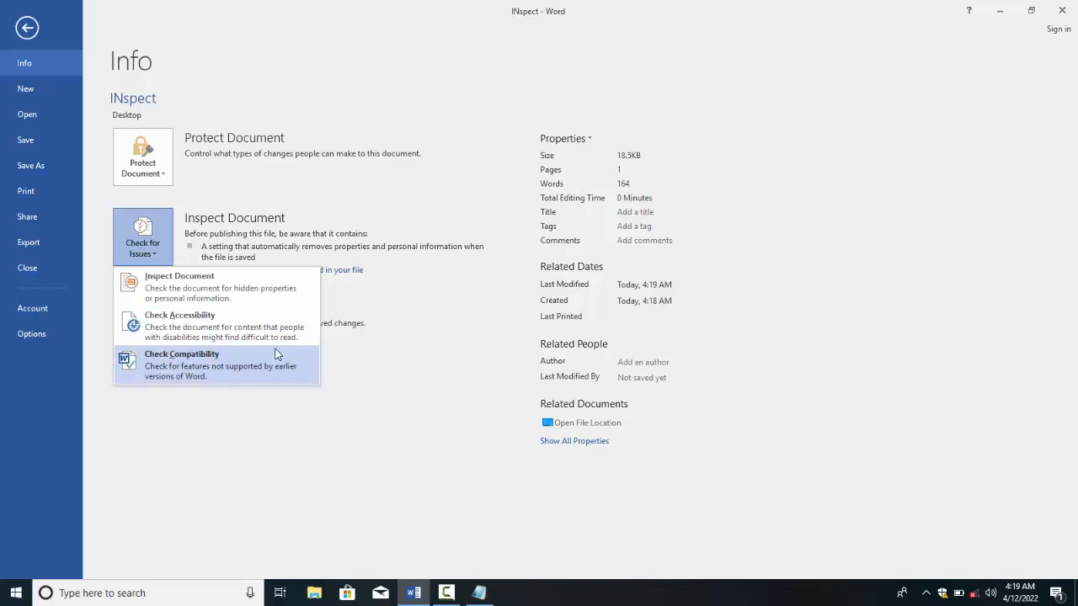
{"action": "left_click", "coordinate": [161, 291]}
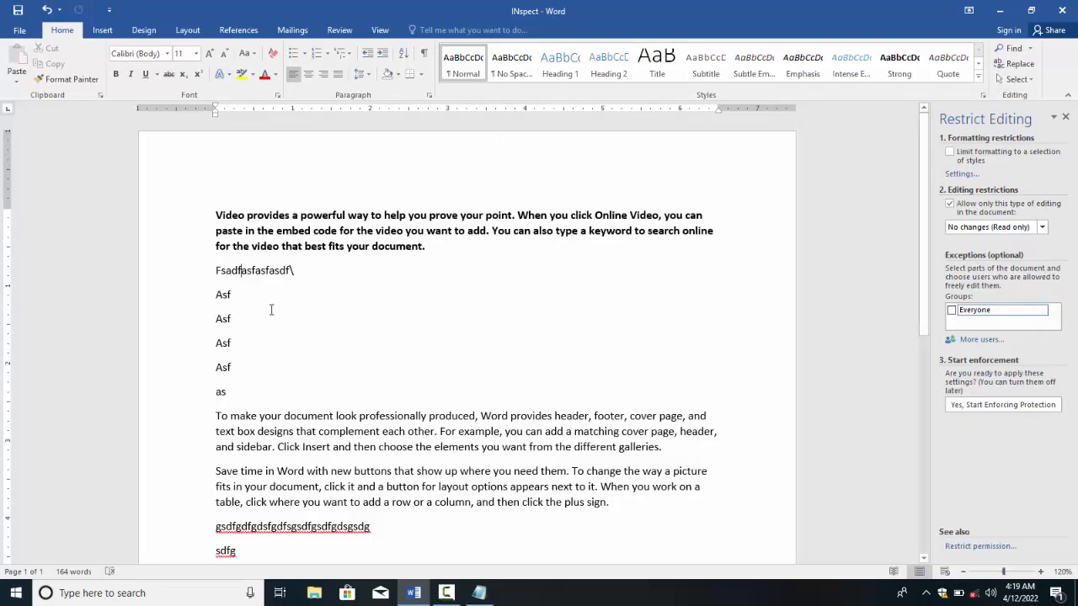
{"action": "left_click_drag", "start_coordinate": [454, 253], "coordinate": [199, 208]}
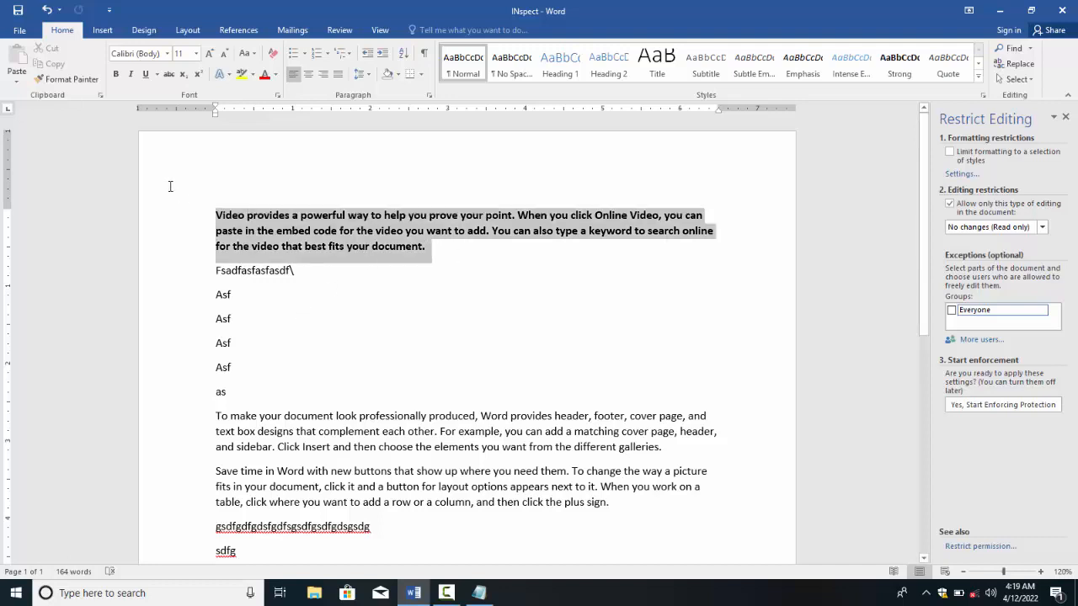
{"action": "left_click", "coordinate": [560, 63]}
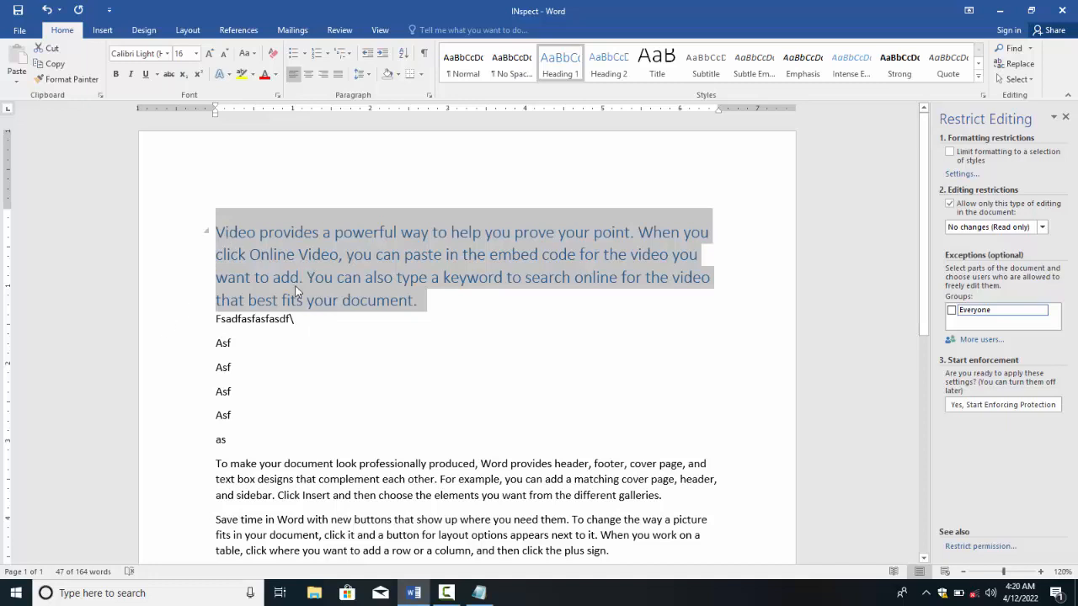
Step: Close the Restrict Editing pane and bring up the File Info page
{"action": "left_click", "coordinate": [1064, 118]}
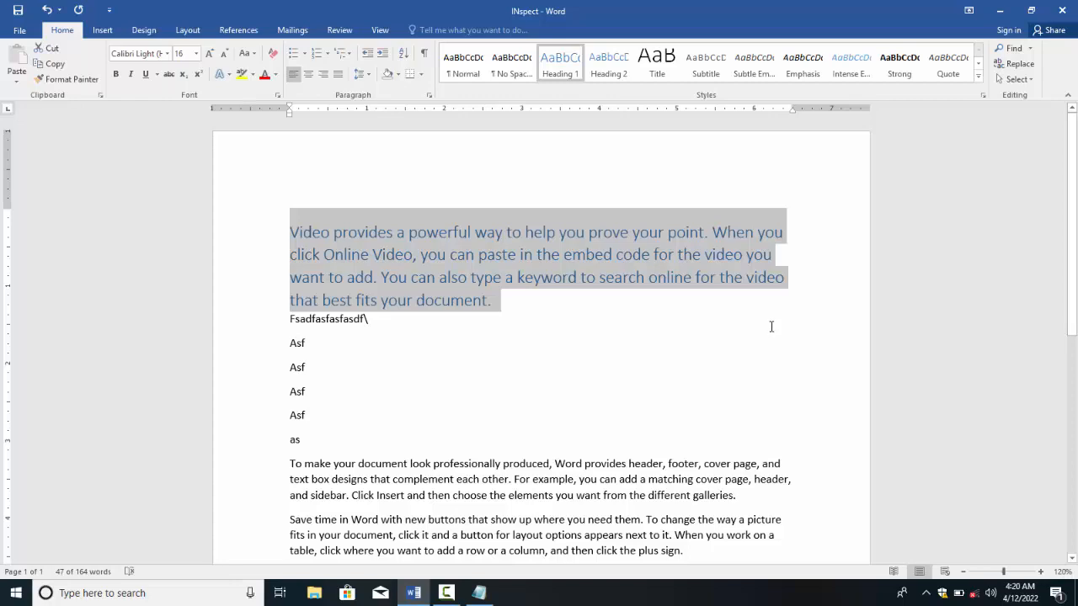
{"action": "left_click", "coordinate": [582, 277]}
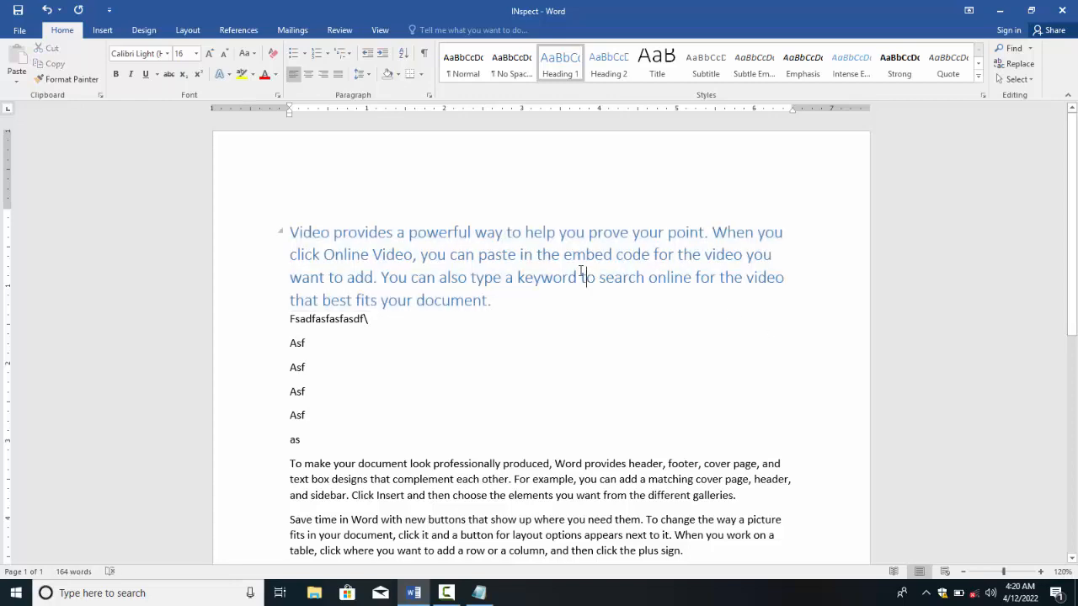
{"action": "left_click", "coordinate": [19, 30]}
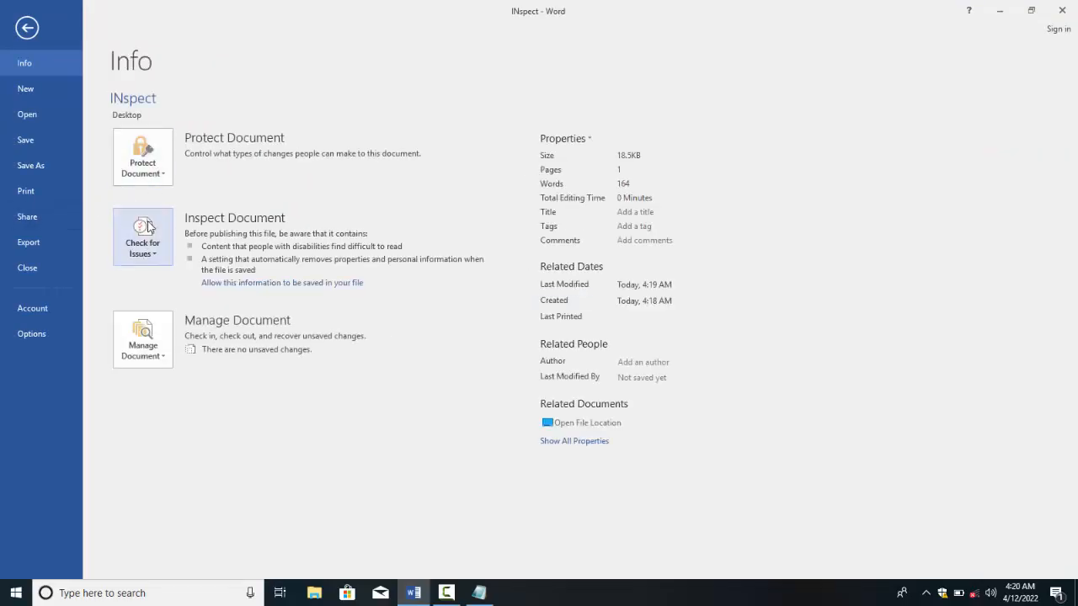
Step: Run Check Accessibility, expand its Warnings and select the overly long first-paragraph heading
{"action": "left_click", "coordinate": [143, 232]}
{"action": "left_click", "coordinate": [179, 315]}
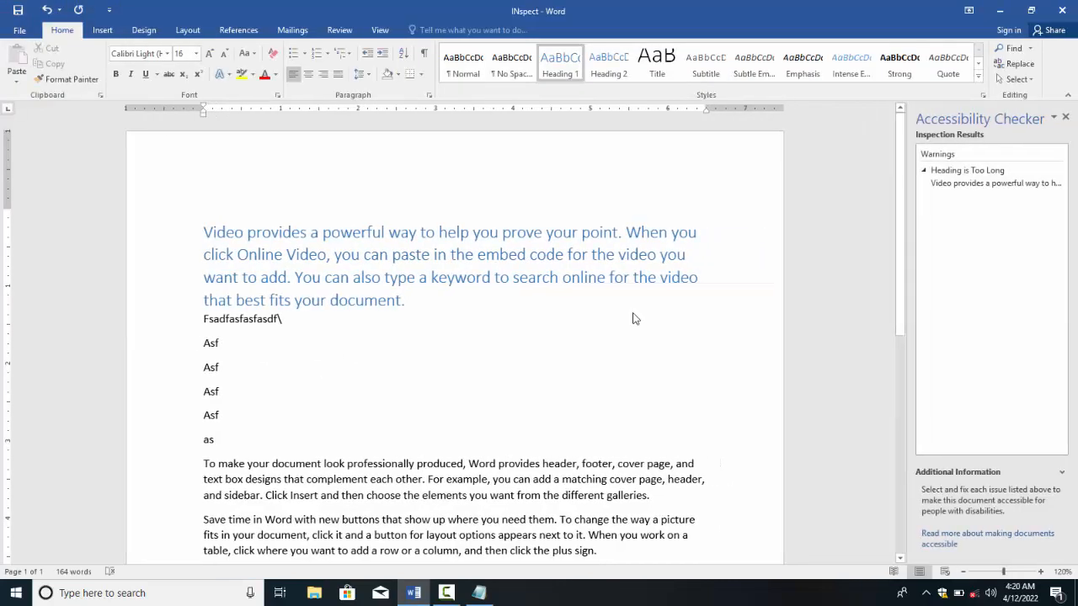
{"action": "left_click", "coordinate": [932, 157]}
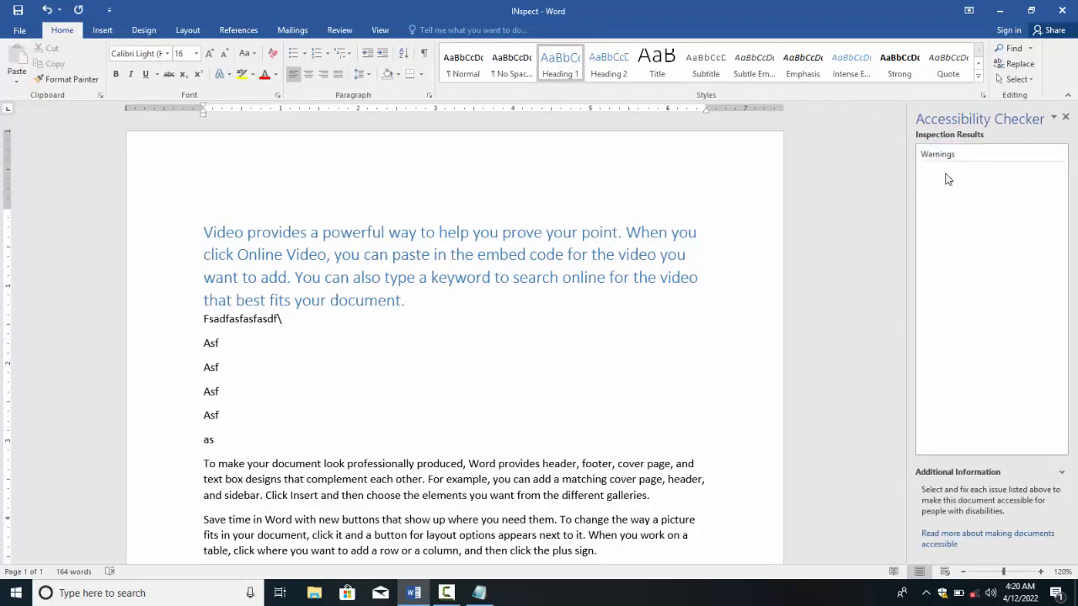
{"action": "left_click", "coordinate": [929, 159]}
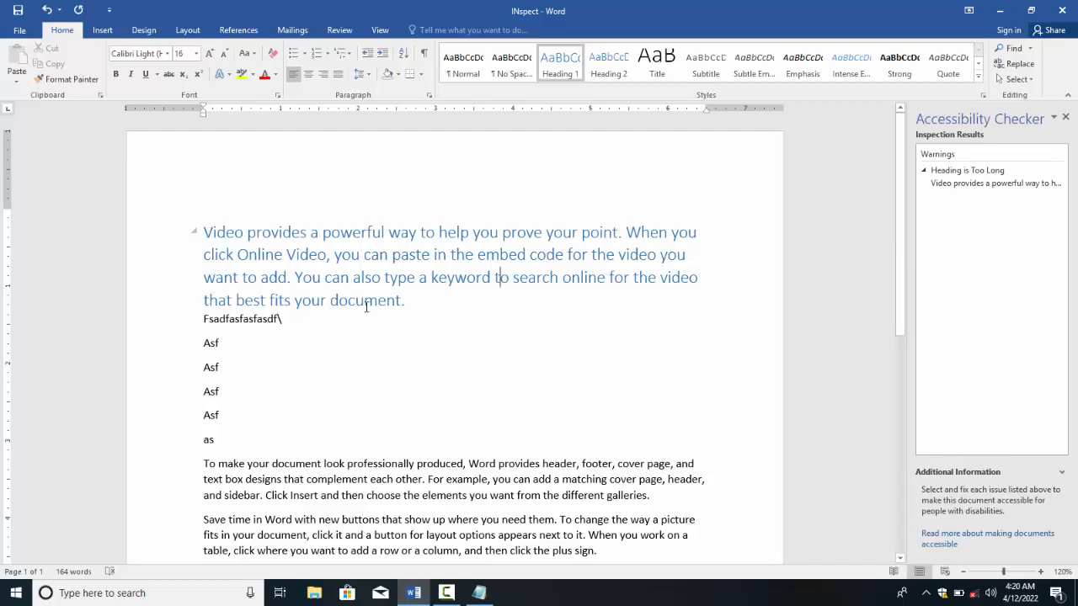
{"action": "left_click_drag", "start_coordinate": [412, 304], "coordinate": [144, 176]}
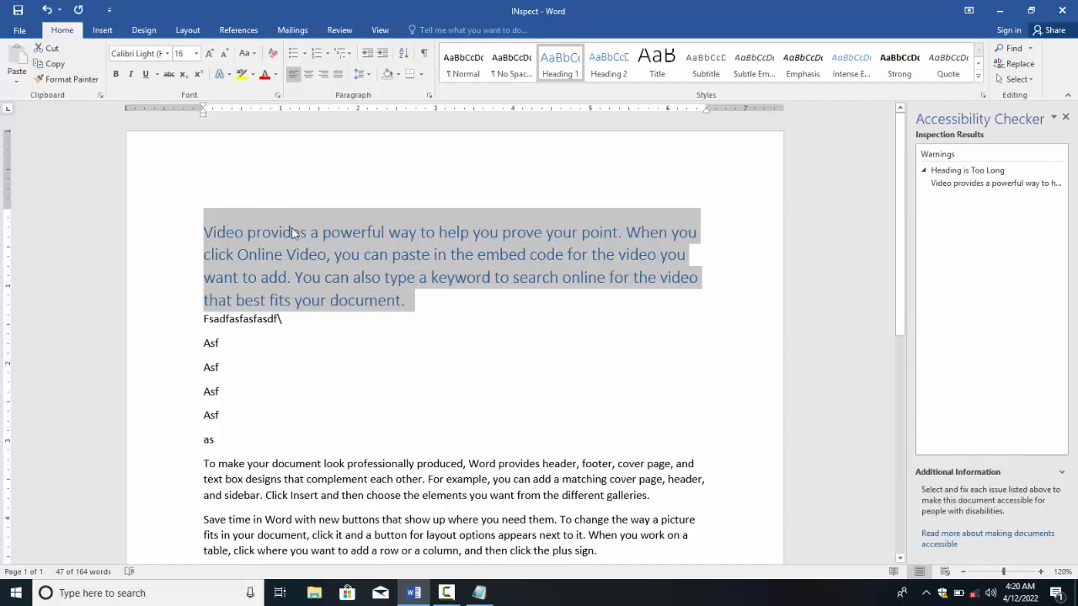
Step: Revert the long heading to normal text and type a new title line above it
{"action": "left_click", "coordinate": [458, 74]}
{"action": "left_click", "coordinate": [353, 240]}
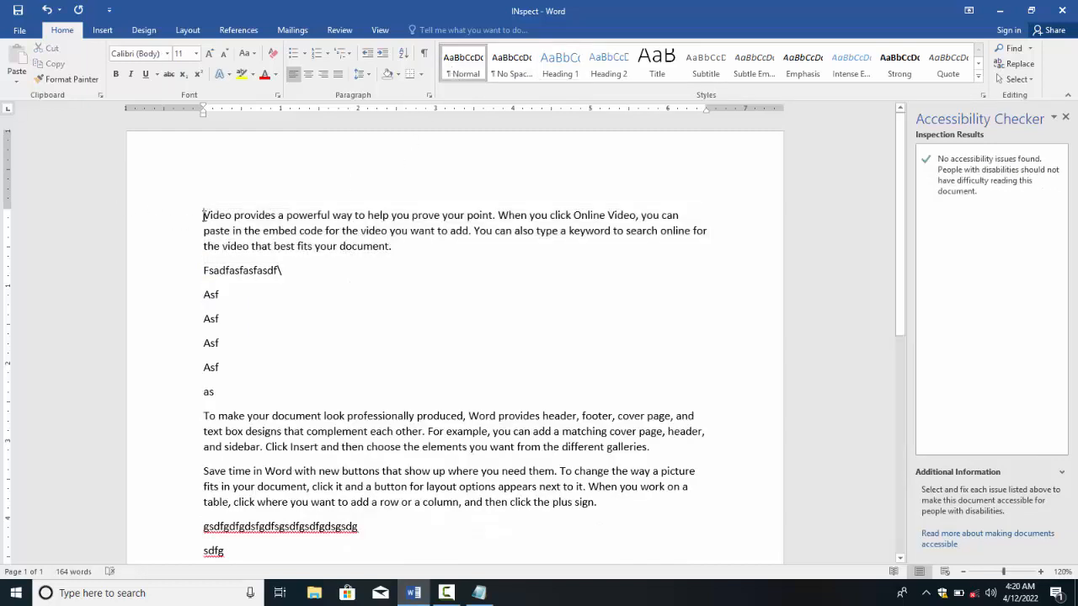
{"action": "key", "text": "Return"}
{"action": "type", "text": "P"}
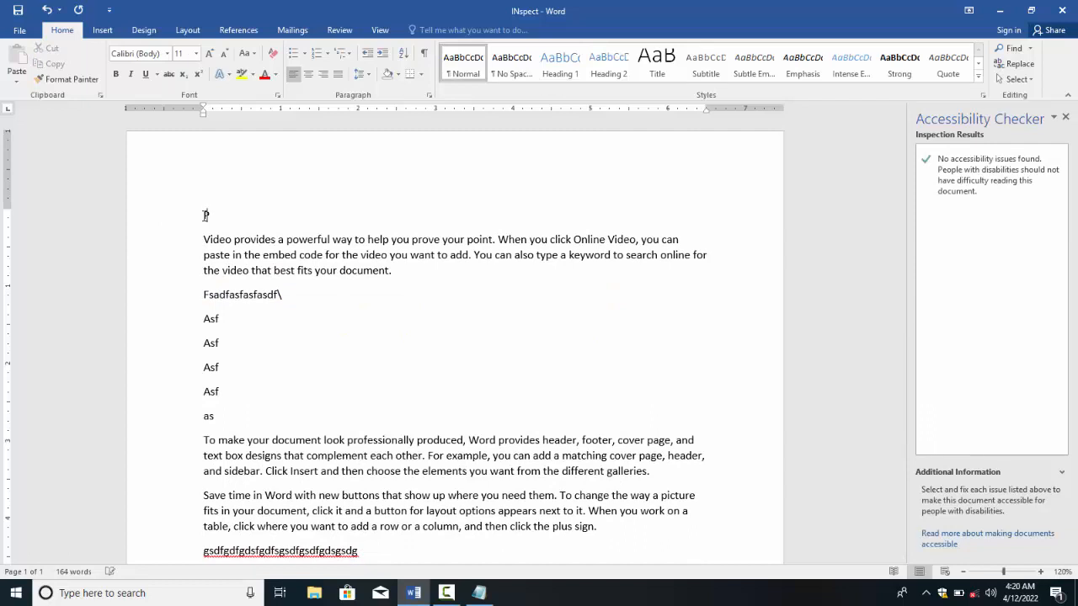
{"action": "type", "text": "akistan History"}
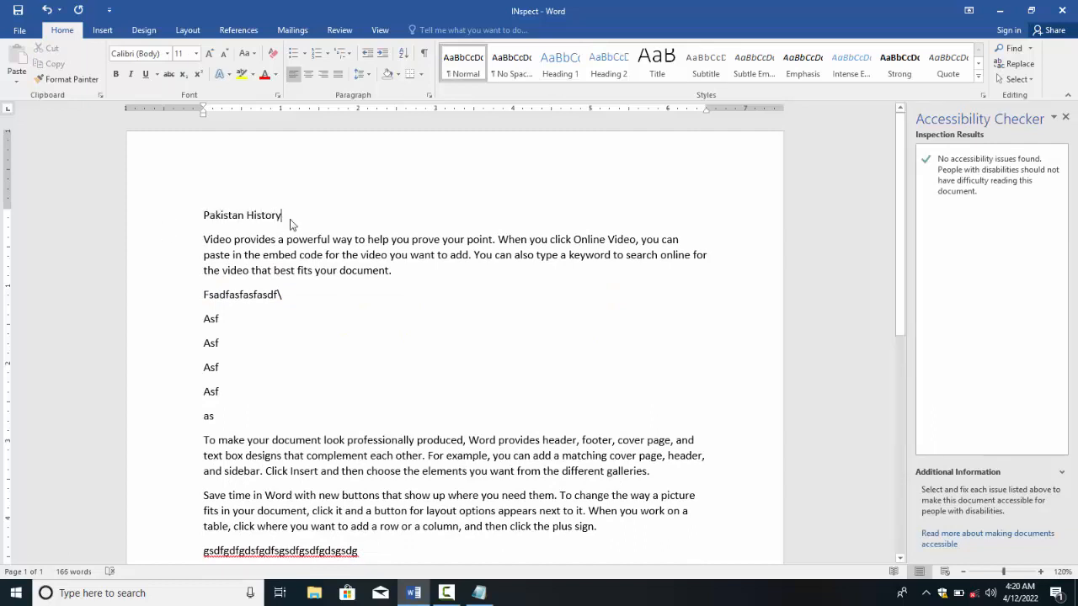
Step: Style 'Pakistan History' as Heading 1 and close the Accessibility Checker pane
{"action": "left_click_drag", "start_coordinate": [289, 224], "coordinate": [202, 217]}
{"action": "left_click", "coordinate": [560, 63]}
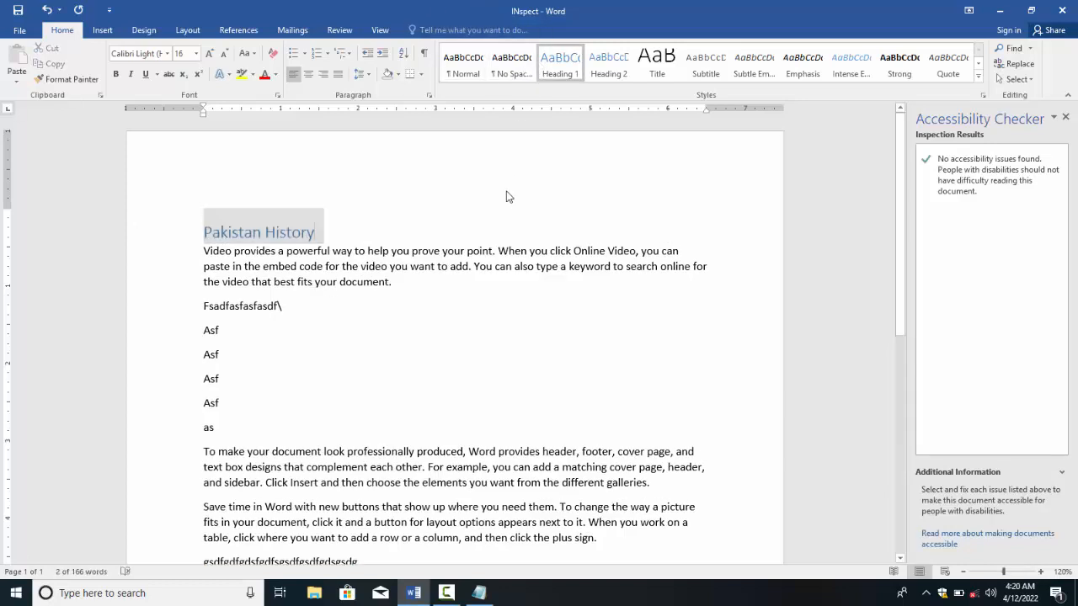
{"action": "left_click", "coordinate": [397, 306]}
{"action": "left_click_drag", "start_coordinate": [206, 232], "coordinate": [315, 233]}
{"action": "left_click", "coordinate": [304, 267]}
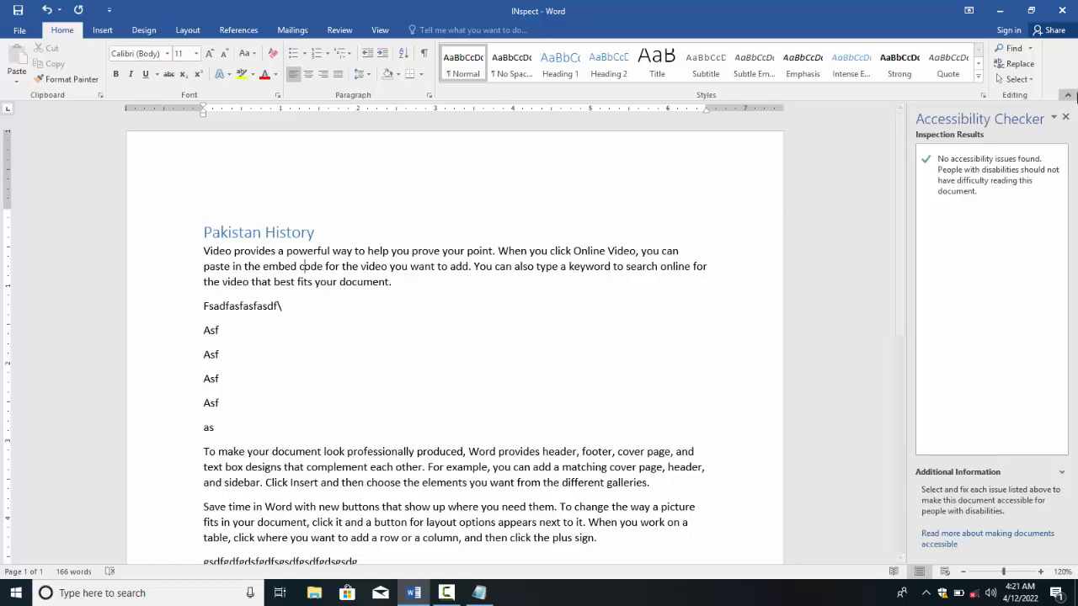
{"action": "left_click", "coordinate": [1066, 117]}
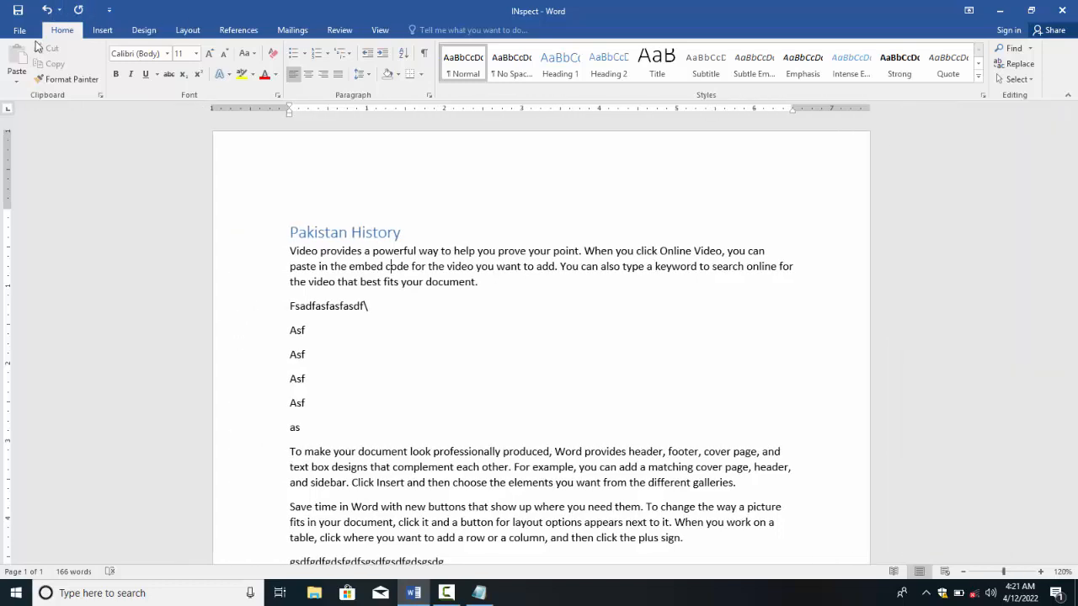
Step: Return from the Info page to the document and delete all of its text
{"action": "left_click", "coordinate": [20, 32]}
{"action": "left_click", "coordinate": [142, 240]}
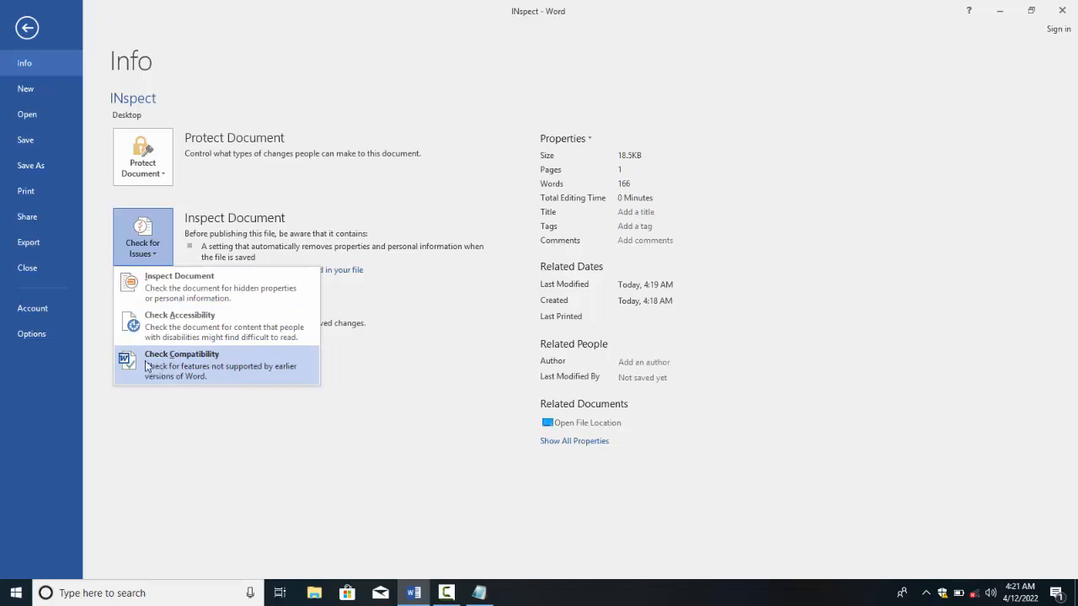
{"action": "left_click", "coordinate": [22, 32]}
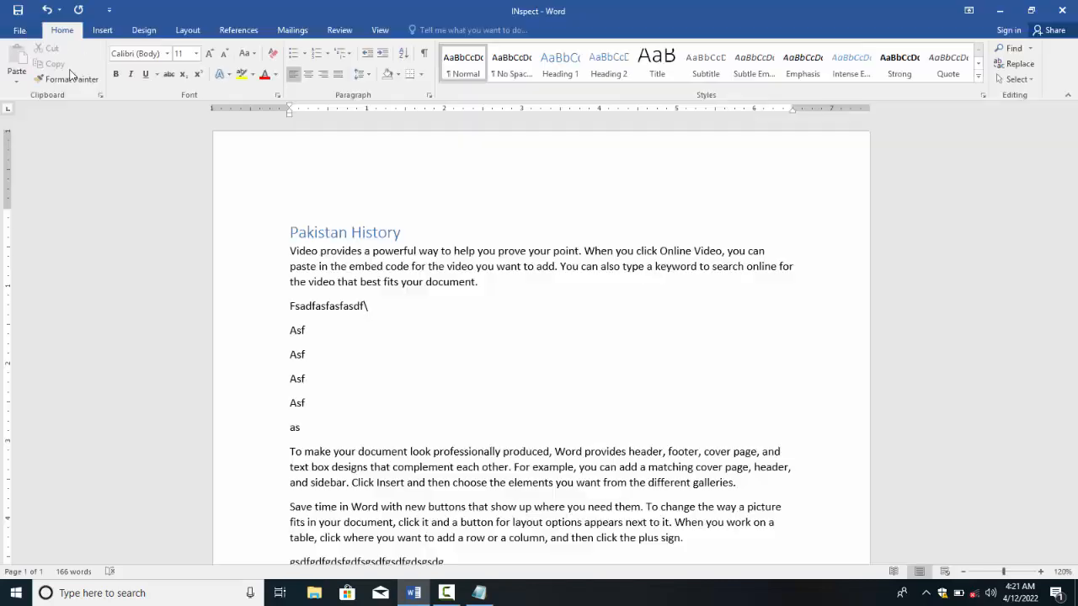
{"action": "left_click", "coordinate": [309, 234]}
{"action": "left_click", "coordinate": [330, 373]}
{"action": "key", "text": "ctrl+a"}
{"action": "key", "text": "Delete"}
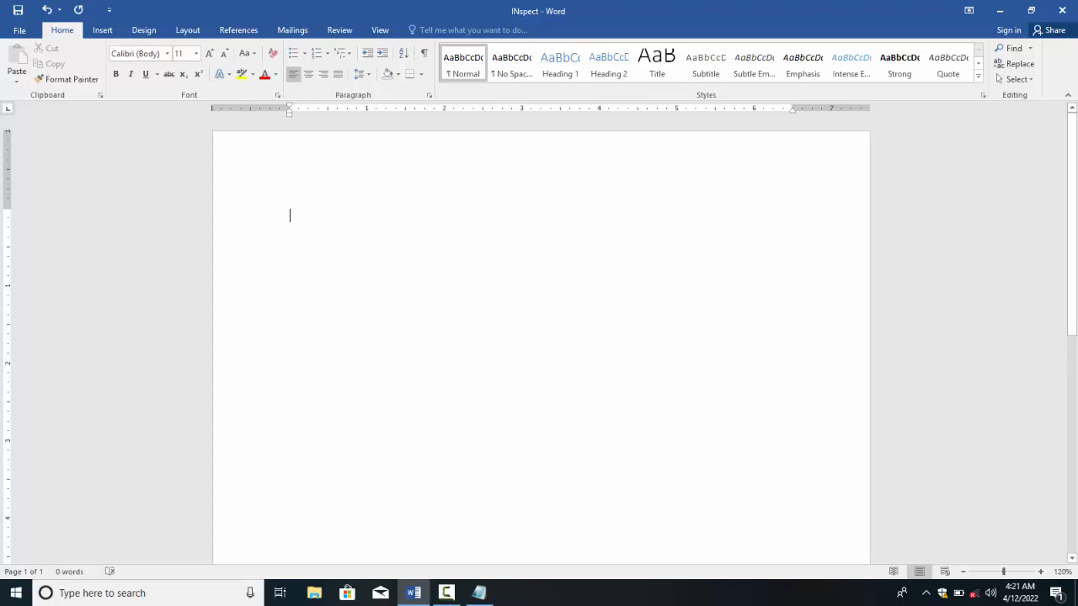
Step: Type FEL, center it and enlarge it to size 170
{"action": "type", "text": "FEL"}
{"action": "key", "text": "ctrl+a"}
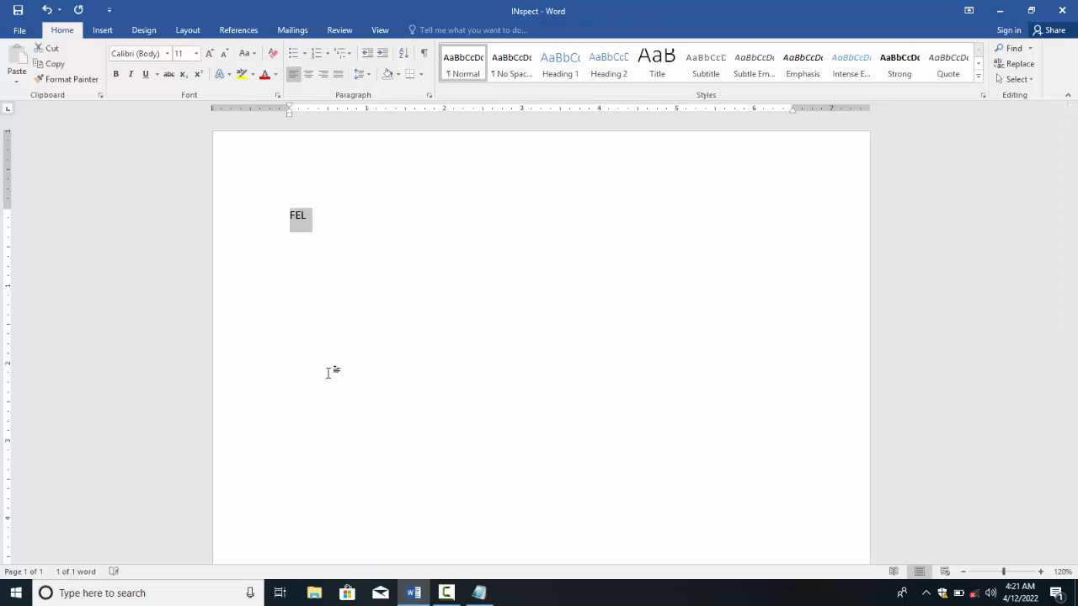
{"action": "key", "text": "ctrl+e"}
{"action": "key", "text": "ctrl+shift+period"}
{"action": "key", "text": "ctrl+shift+period"}
{"action": "key", "text": "ctrl+shift+period"}
{"action": "key", "text": "ctrl+shift+period"}
{"action": "key", "text": "ctrl+shift+period"}
{"action": "key", "text": "ctrl+shift+period"}
{"action": "key", "text": "ctrl+shift+period"}
{"action": "key", "text": "ctrl+shift+period"}
{"action": "key", "text": "ctrl+shift+period"}
{"action": "key", "text": "ctrl+shift+period"}
{"action": "key", "text": "ctrl+shift+period"}
{"action": "key", "text": "ctrl+shift+period"}
{"action": "key", "text": "ctrl+shift+period"}
{"action": "key", "text": "ctrl+shift+period"}
{"action": "key", "text": "ctrl+shift+period"}
{"action": "key", "text": "ctrl+shift+period"}
{"action": "key", "text": "ctrl+shift+period"}
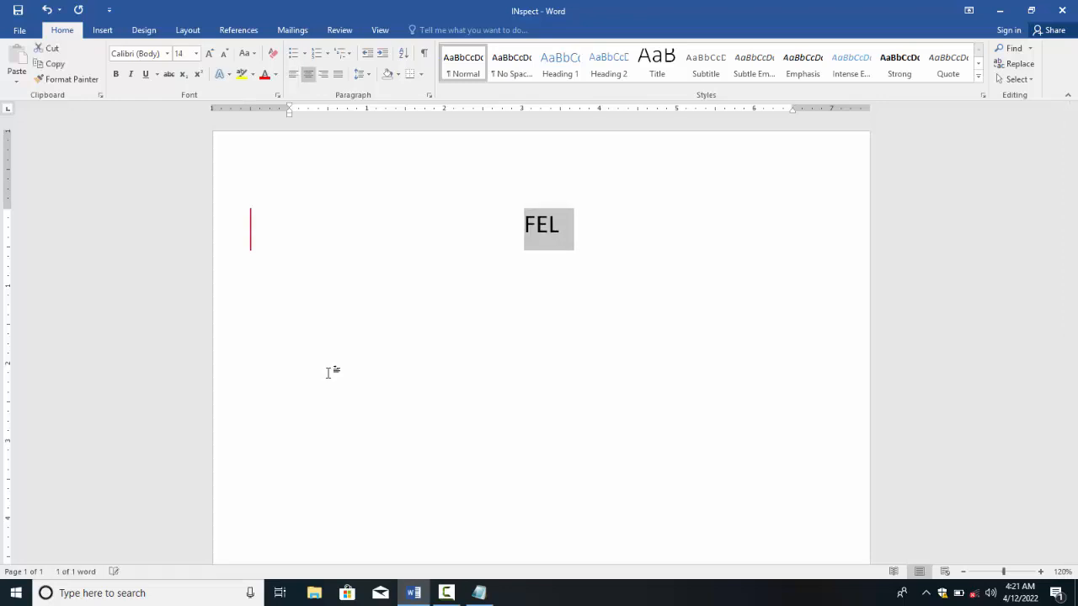
{"action": "key", "text": "ctrl+shift+period"}
{"action": "key", "text": "ctrl+shift+period"}
{"action": "key", "text": "ctrl+shift+period"}
{"action": "key", "text": "ctrl+shift+period"}
{"action": "key", "text": "ctrl+shift+period"}
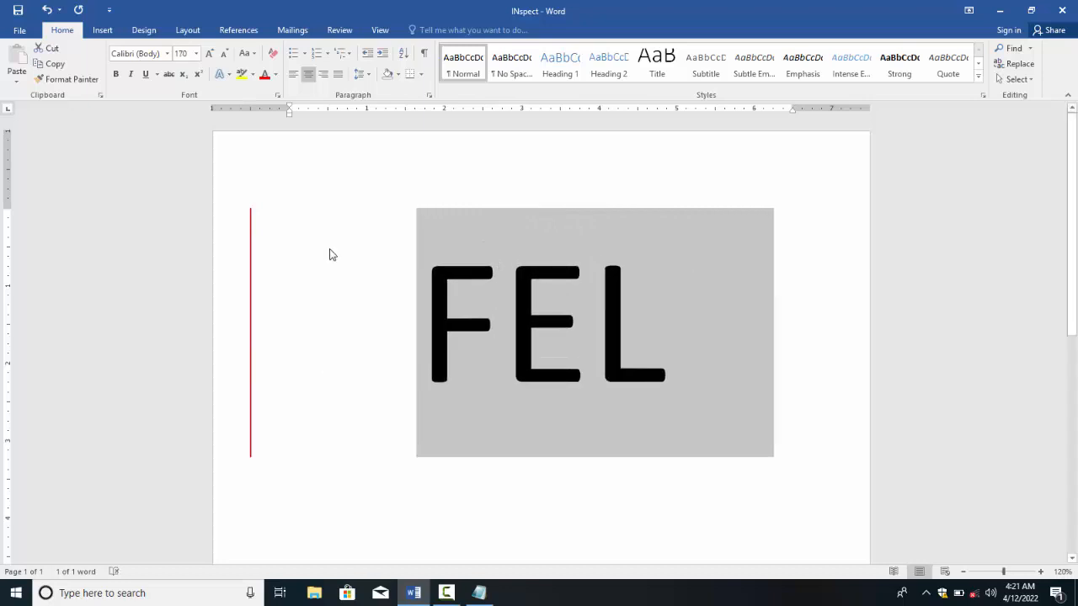
Step: Reject the tracked formatting change on FEL, undo that rejection, and create a new blank document
{"action": "left_click", "coordinate": [380, 29]}
{"action": "left_click", "coordinate": [339, 30]}
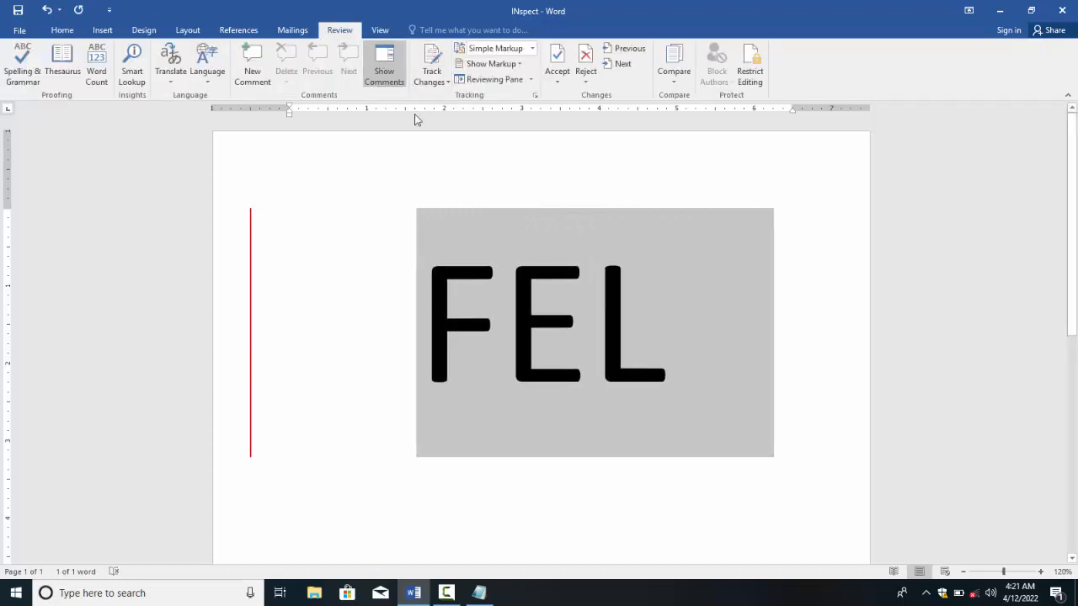
{"action": "left_click", "coordinate": [579, 64]}
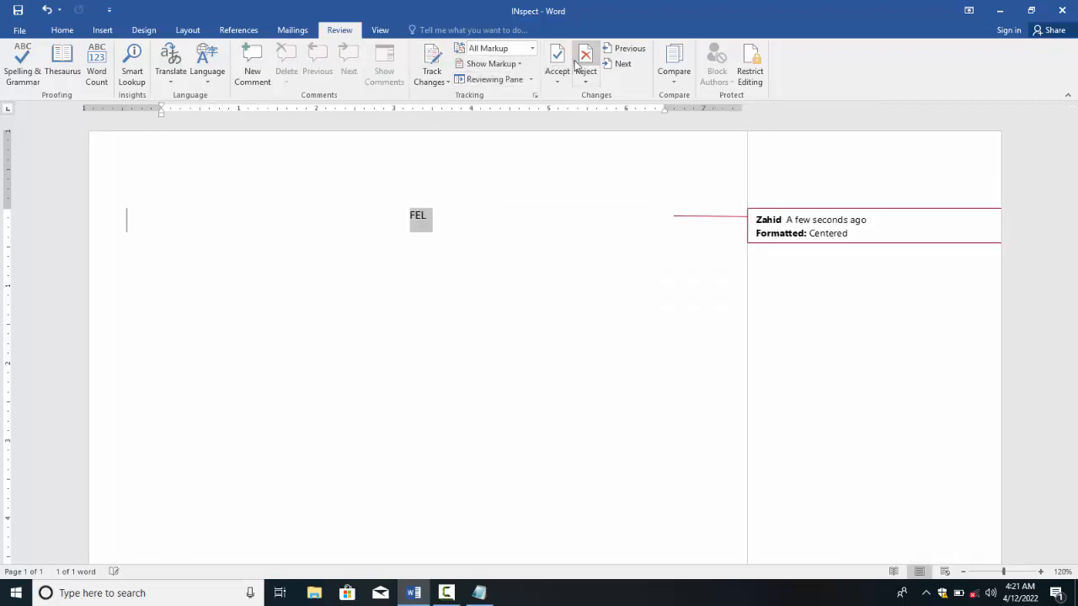
{"action": "left_click", "coordinate": [439, 260]}
{"action": "key", "text": "ctrl+z"}
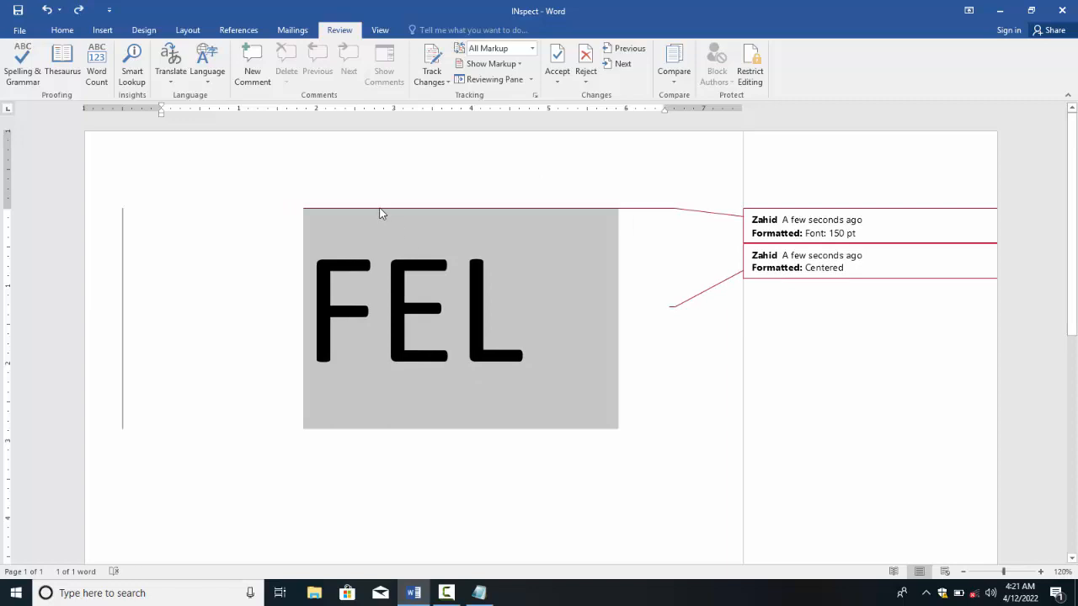
{"action": "key", "text": "ctrl+n"}
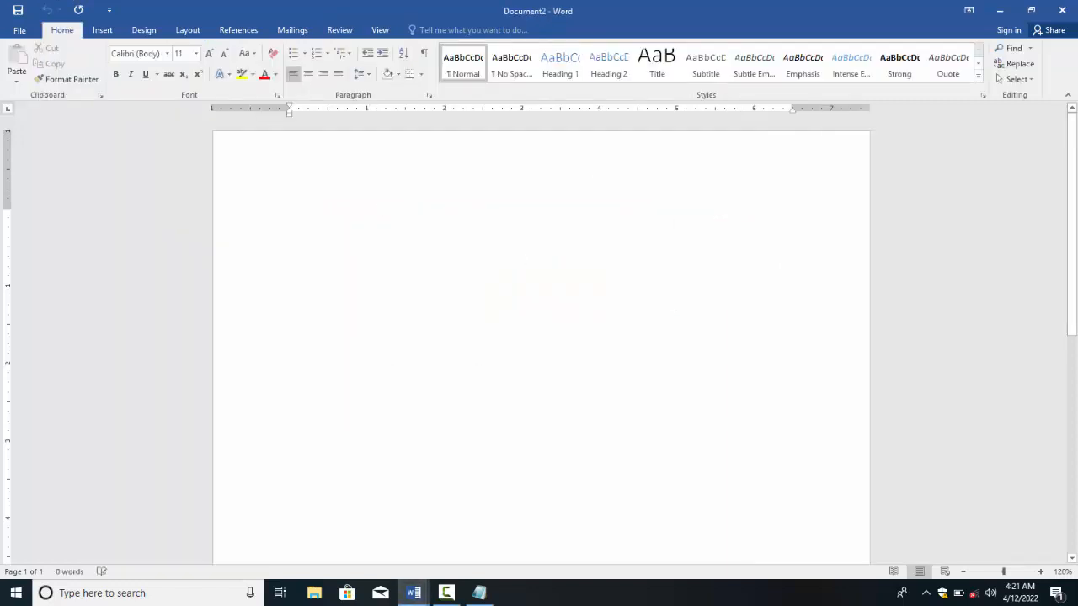
Step: Type and enlarge FEL as a trial, then undo back to an empty document
{"action": "type", "text": "FEL"}
{"action": "key", "text": "ctrl+a"}
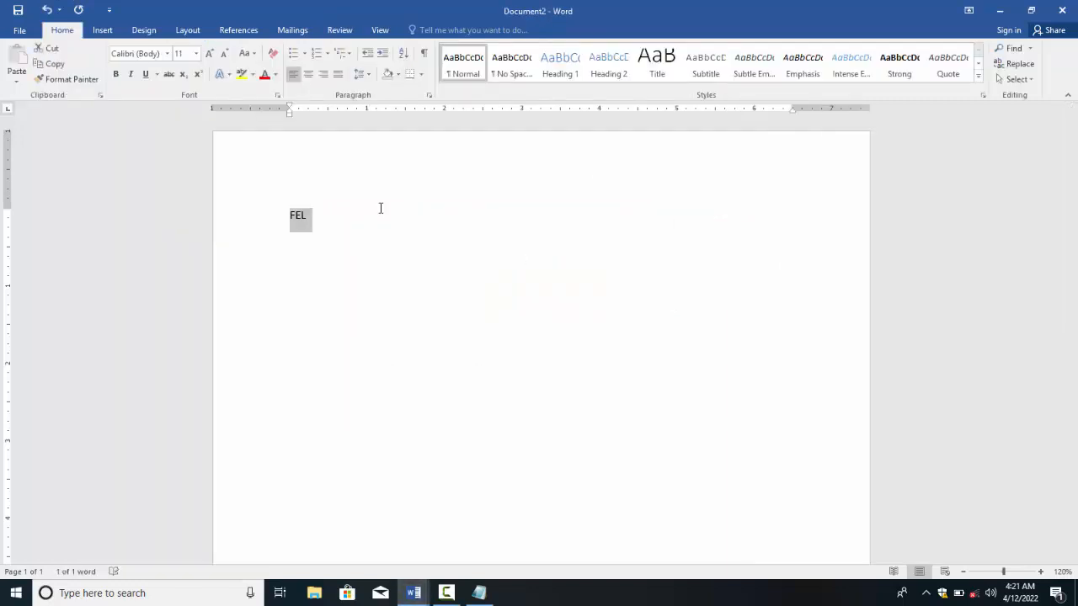
{"action": "key", "text": "ctrl+shift+period"}
{"action": "key", "text": "ctrl+shift+period"}
{"action": "key", "text": "ctrl+shift+period"}
{"action": "key", "text": "ctrl+shift+period"}
{"action": "key", "text": "ctrl+shift+period"}
{"action": "key", "text": "ctrl+shift+period"}
{"action": "key", "text": "ctrl+shift+period"}
{"action": "key", "text": "ctrl+shift+period"}
{"action": "key", "text": "ctrl+z"}
{"action": "key", "text": "ctrl+z"}
{"action": "key", "text": "ctrl+z"}
{"action": "key", "text": "ctrl+z"}
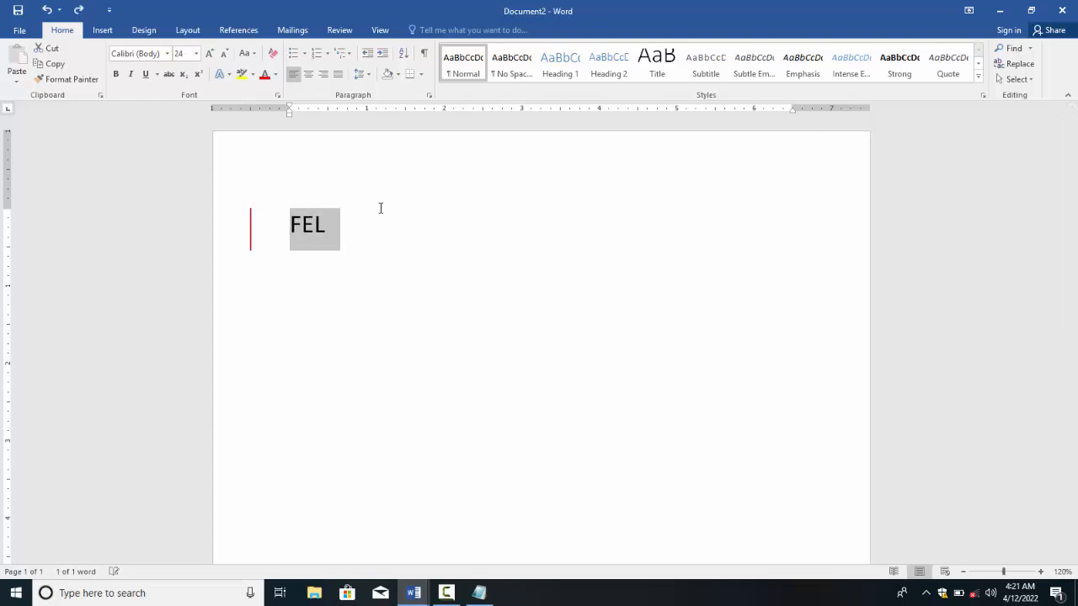
{"action": "key", "text": "ctrl+z"}
{"action": "key", "text": "ctrl+z"}
{"action": "key", "text": "ctrl+z"}
{"action": "key", "text": "ctrl+z"}
{"action": "key", "text": "ctrl+z"}
{"action": "key", "text": "ctrl+z"}
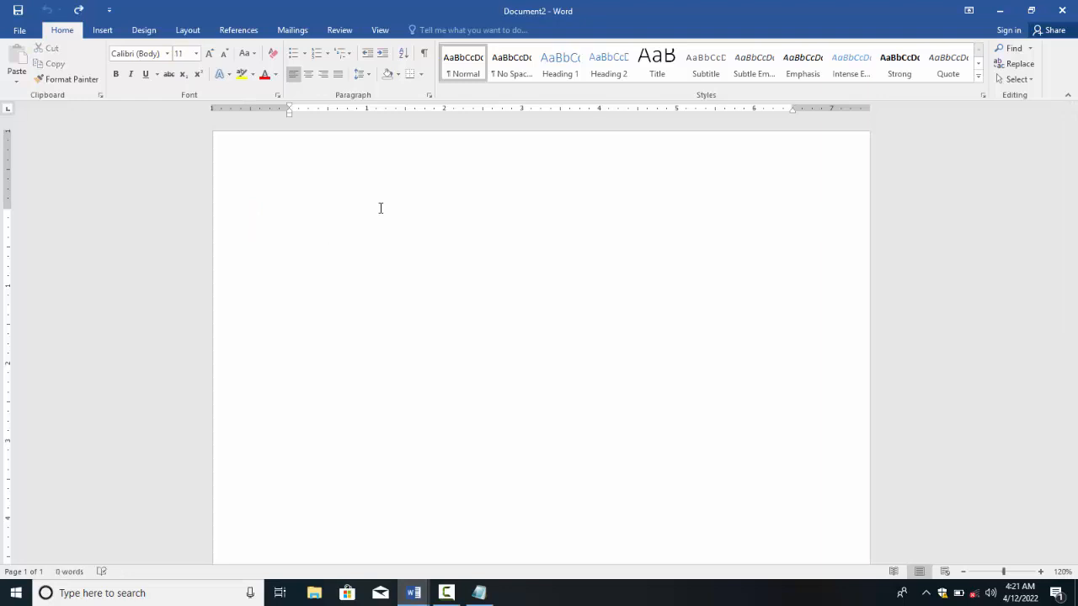
Step: Type FEL again, center it, enlarge it to size 170 and start entering a new font name
{"action": "type", "text": "FEL"}
{"action": "key", "text": "ctrl+e"}
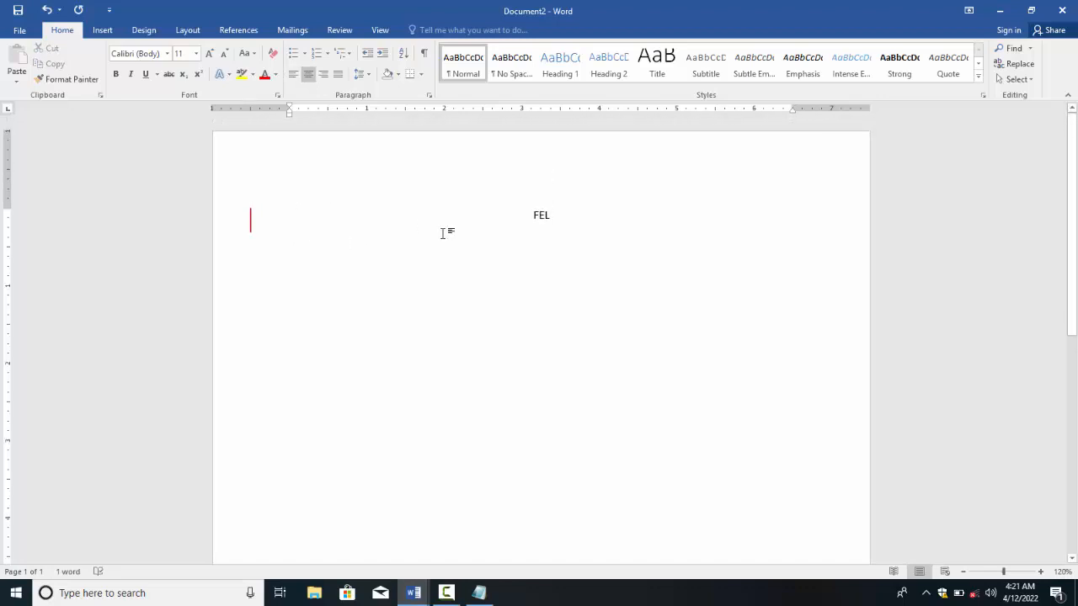
{"action": "left_click_drag", "start_coordinate": [530, 216], "coordinate": [568, 218]}
{"action": "key", "text": "ctrl+shift+period"}
{"action": "key", "text": "ctrl+shift+period"}
{"action": "key", "text": "ctrl+shift+period"}
{"action": "key", "text": "ctrl+shift+period"}
{"action": "key", "text": "ctrl+shift+period"}
{"action": "key", "text": "ctrl+shift+period"}
{"action": "key", "text": "ctrl+shift+period"}
{"action": "key", "text": "ctrl+shift+period"}
{"action": "key", "text": "ctrl+shift+period"}
{"action": "key", "text": "ctrl+shift+period"}
{"action": "key", "text": "ctrl+shift+period"}
{"action": "key", "text": "ctrl+shift+period"}
{"action": "key", "text": "ctrl+shift+period"}
{"action": "key", "text": "ctrl+shift+period"}
{"action": "key", "text": "ctrl+shift+period"}
{"action": "key", "text": "ctrl+shift+period"}
{"action": "key", "text": "ctrl+shift+period"}
{"action": "key", "text": "ctrl+shift+period"}
{"action": "key", "text": "ctrl+shift+period"}
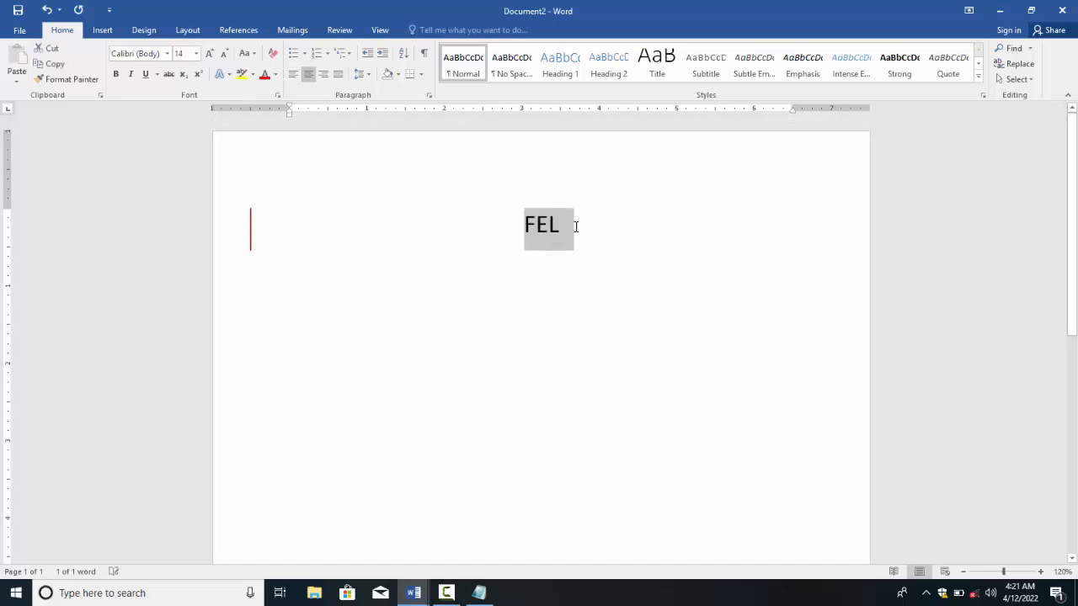
{"action": "key", "text": "ctrl+shift+period"}
{"action": "key", "text": "ctrl+shift+period"}
{"action": "key", "text": "ctrl+shift+period"}
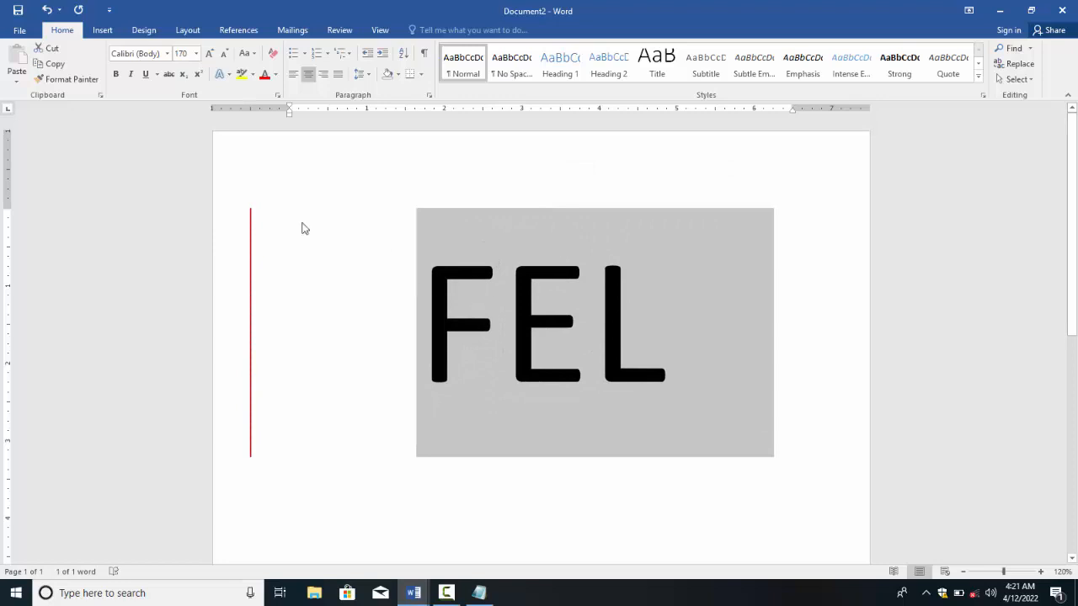
{"action": "left_click", "coordinate": [148, 53]}
{"action": "type", "text": "i"}
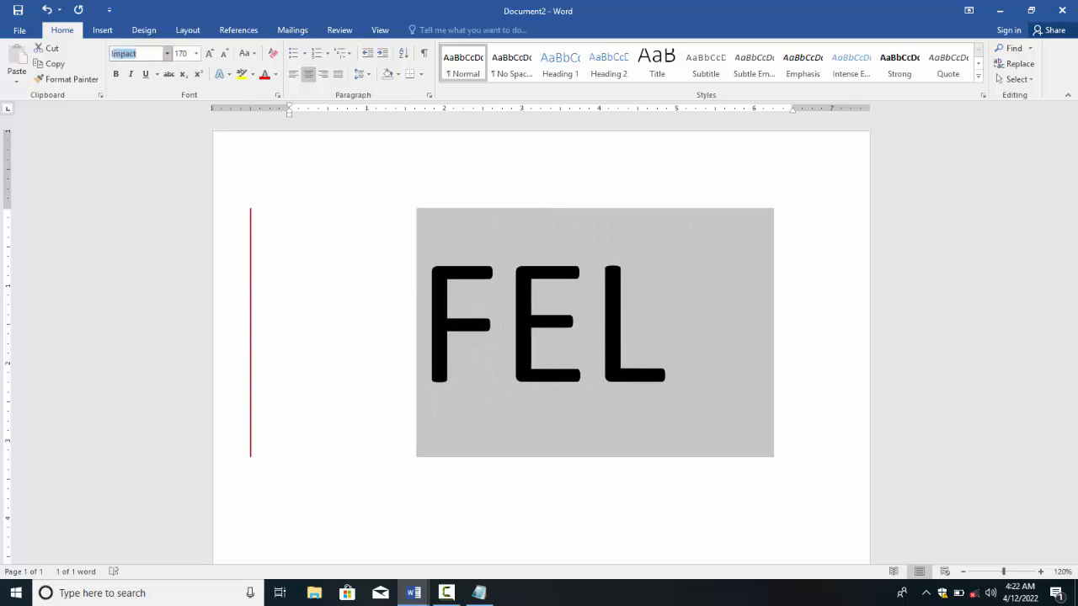
{"action": "type", "text": "mg"}
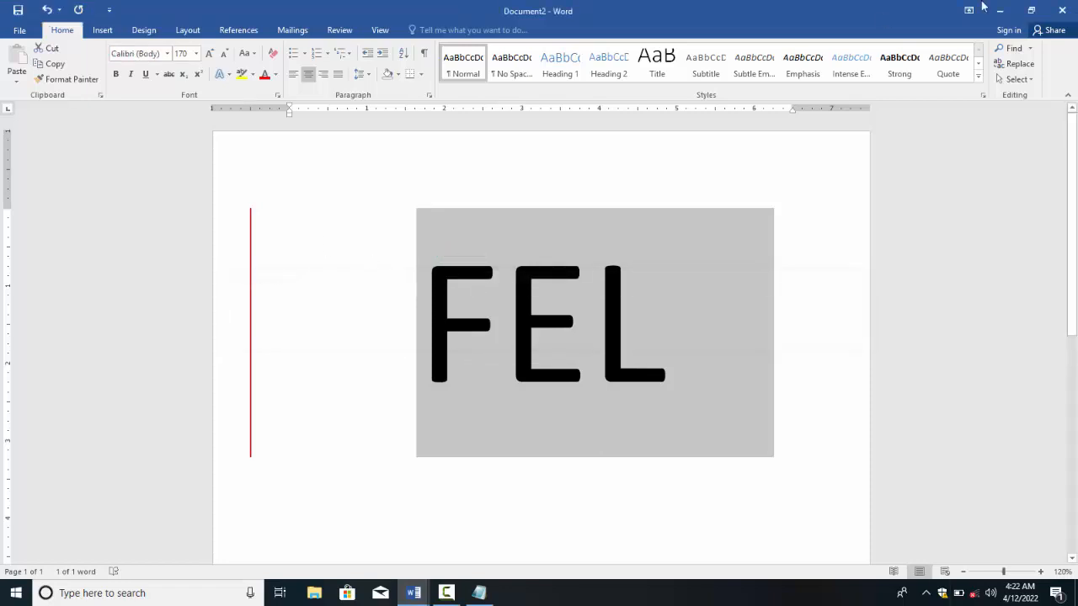
Step: Close Document2 and INspect without saving either
{"action": "left_click", "coordinate": [1062, 10]}
{"action": "left_click", "coordinate": [542, 321]}
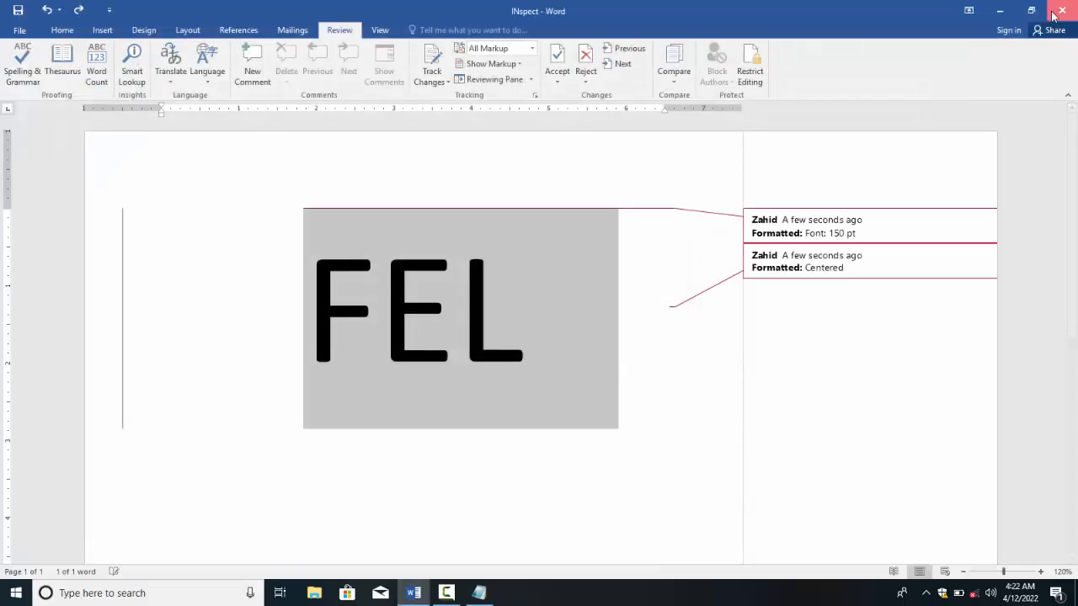
{"action": "left_click", "coordinate": [1055, 13]}
{"action": "left_click", "coordinate": [536, 321]}
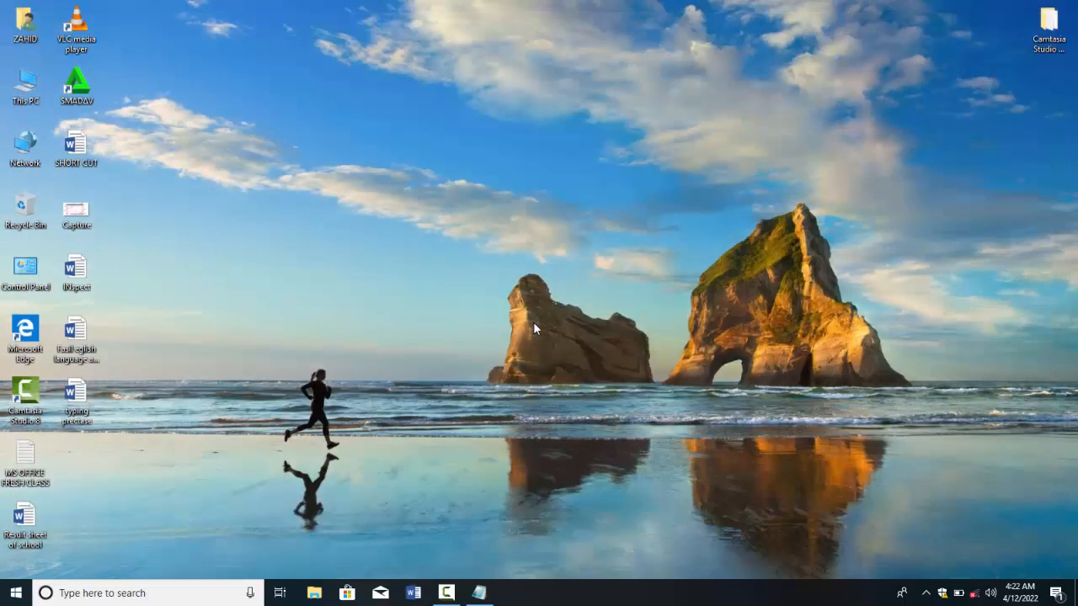
Step: Launch Word, start a blank document, and type FEL centred and enlarged
{"action": "key", "text": "super+r"}
{"action": "key", "text": "Return"}
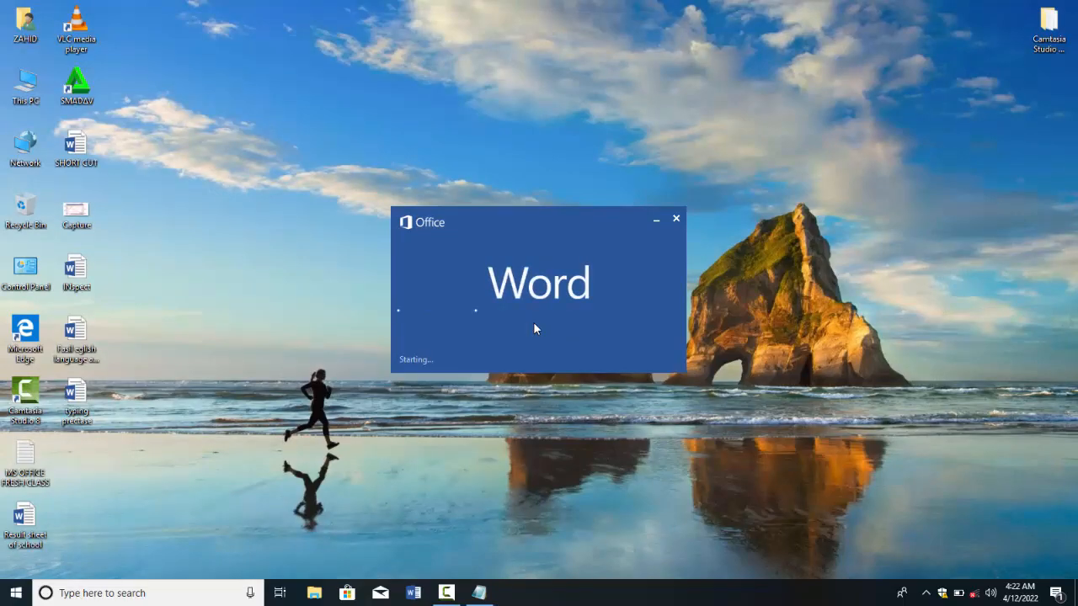
{"action": "key", "text": "Return"}
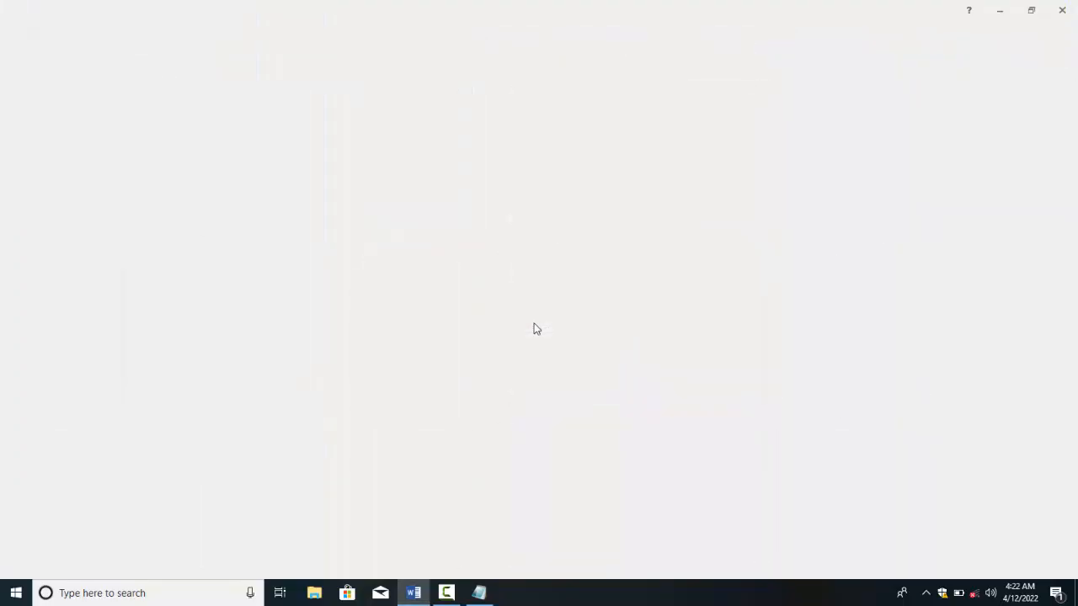
{"action": "type", "text": "FEL"}
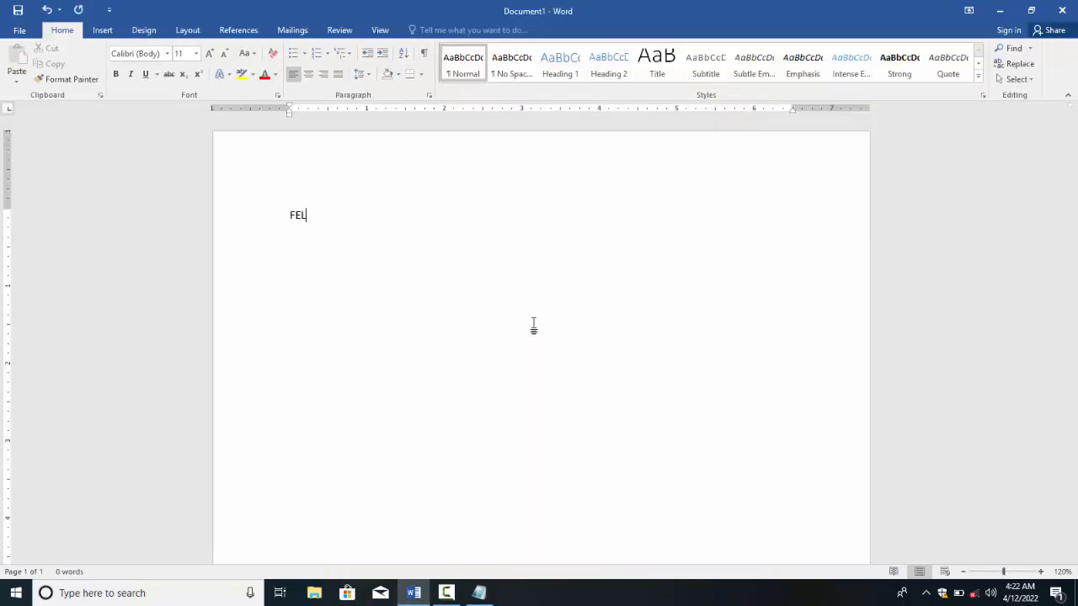
{"action": "key", "text": "ctrl+a"}
{"action": "key", "text": "ctrl+e"}
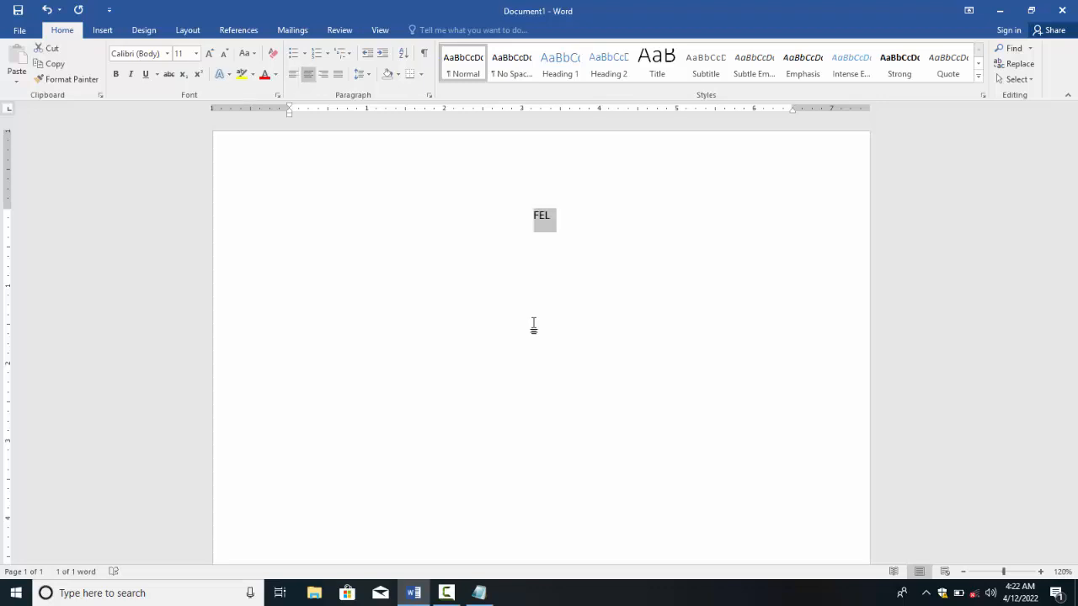
{"action": "key", "text": "ctrl+shift+period"}
{"action": "key", "text": "ctrl+shift+period"}
{"action": "key", "text": "ctrl+shift+period"}
{"action": "key", "text": "ctrl+shift+period"}
{"action": "key", "text": "ctrl+shift+period"}
{"action": "key", "text": "ctrl+shift+period"}
{"action": "key", "text": "ctrl+shift+period"}
{"action": "key", "text": "ctrl+shift+period"}
{"action": "key", "text": "ctrl+shift+period"}
{"action": "key", "text": "ctrl+shift+period"}
{"action": "key", "text": "ctrl+shift+period"}
{"action": "key", "text": "ctrl+shift+period"}
{"action": "key", "text": "ctrl+shift+period"}
{"action": "key", "text": "ctrl+shift+period"}
{"action": "key", "text": "ctrl+shift+period"}
{"action": "key", "text": "ctrl+shift+period"}
{"action": "key", "text": "ctrl+shift+period"}
{"action": "key", "text": "ctrl+shift+period"}
{"action": "key", "text": "ctrl+shift+period"}
{"action": "key", "text": "ctrl+shift+period"}
{"action": "key", "text": "ctrl+shift+period"}
{"action": "key", "text": "ctrl+shift+period"}
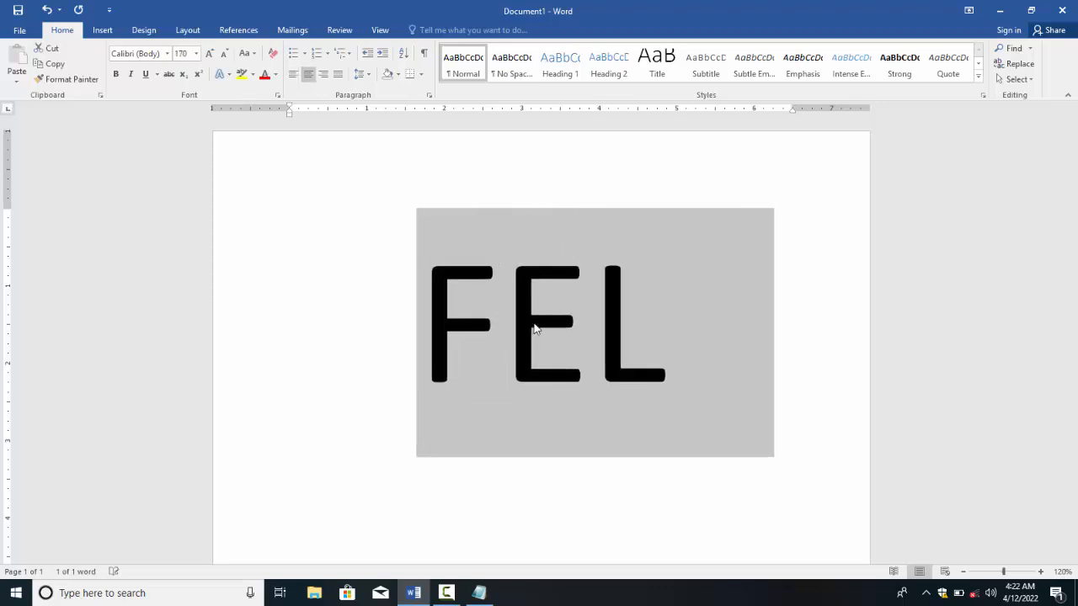
Step: Change FEL's font to Impact and raise its size from 180 to 200 pt
{"action": "left_click", "coordinate": [166, 53]}
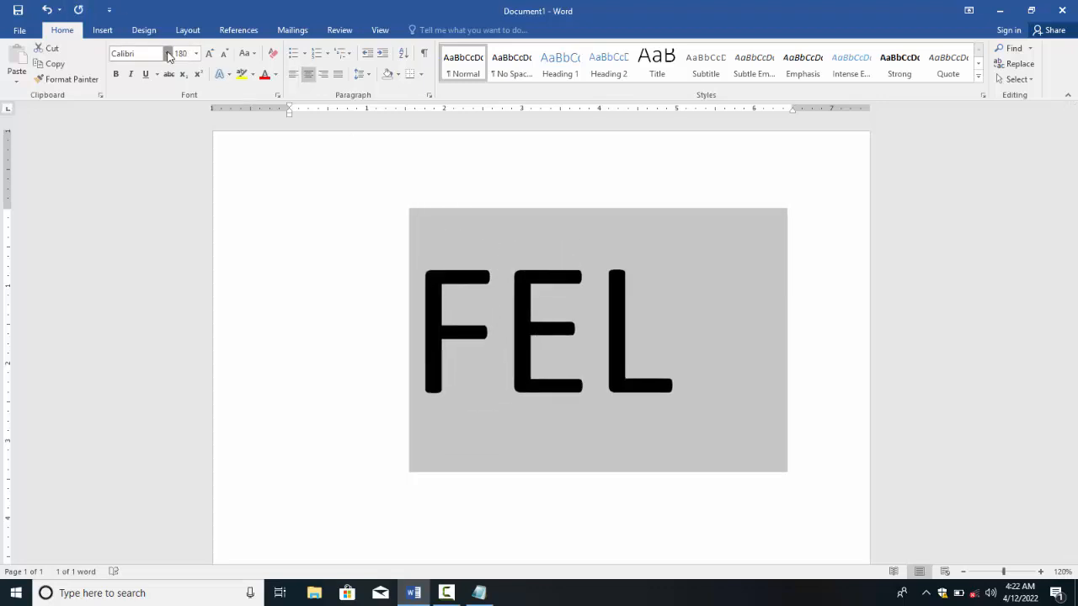
{"action": "left_click", "coordinate": [166, 53]}
{"action": "left_click", "coordinate": [155, 52]}
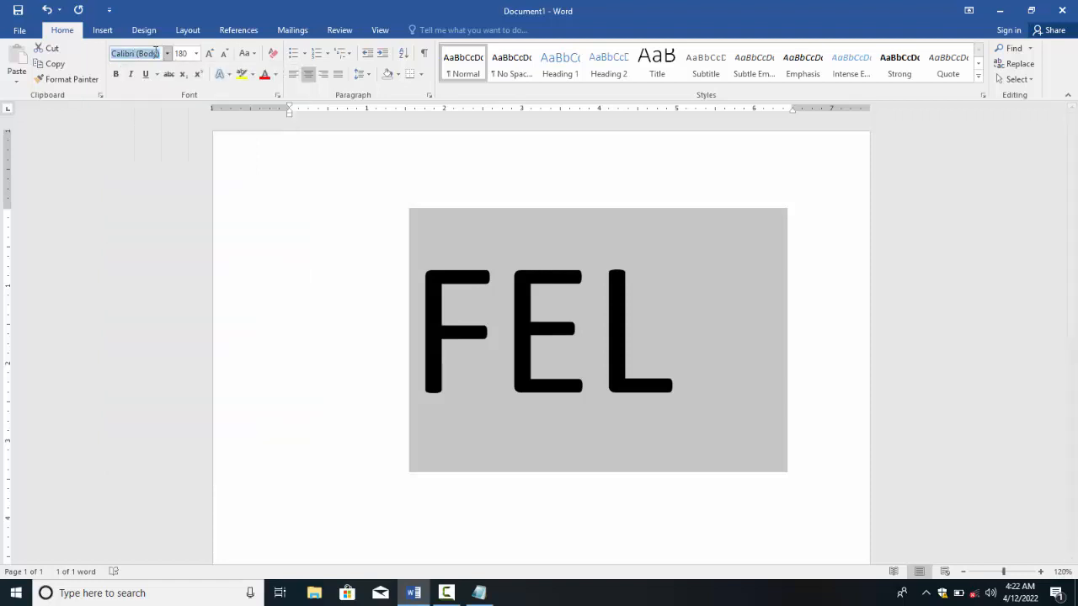
{"action": "type", "text": "Impact"}
{"action": "key", "text": "Return"}
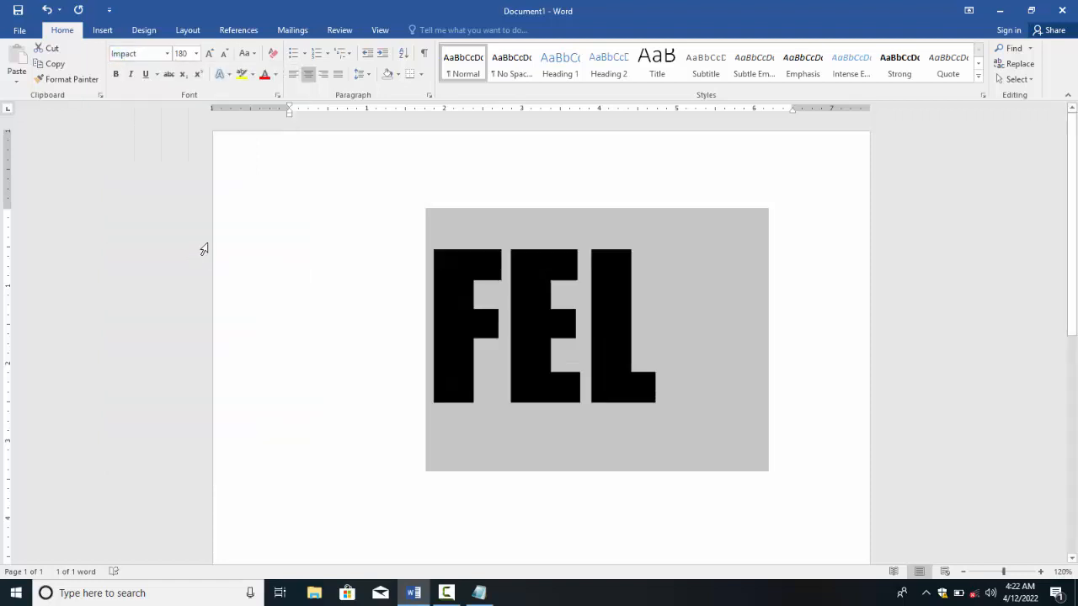
{"action": "left_click", "coordinate": [209, 53]}
{"action": "left_click", "coordinate": [209, 53]}
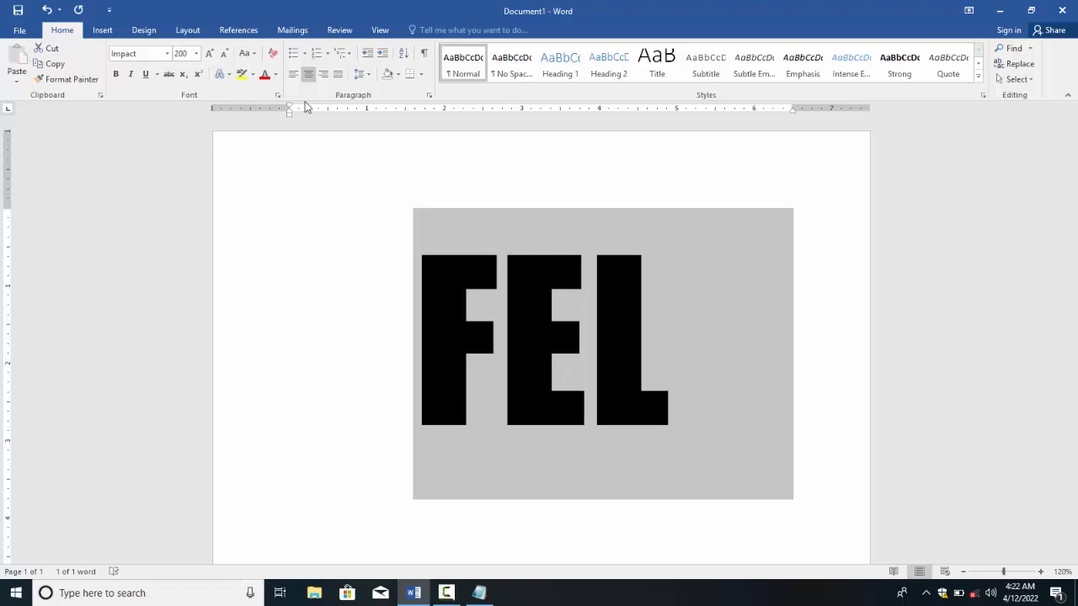
{"action": "left_click", "coordinate": [279, 94]}
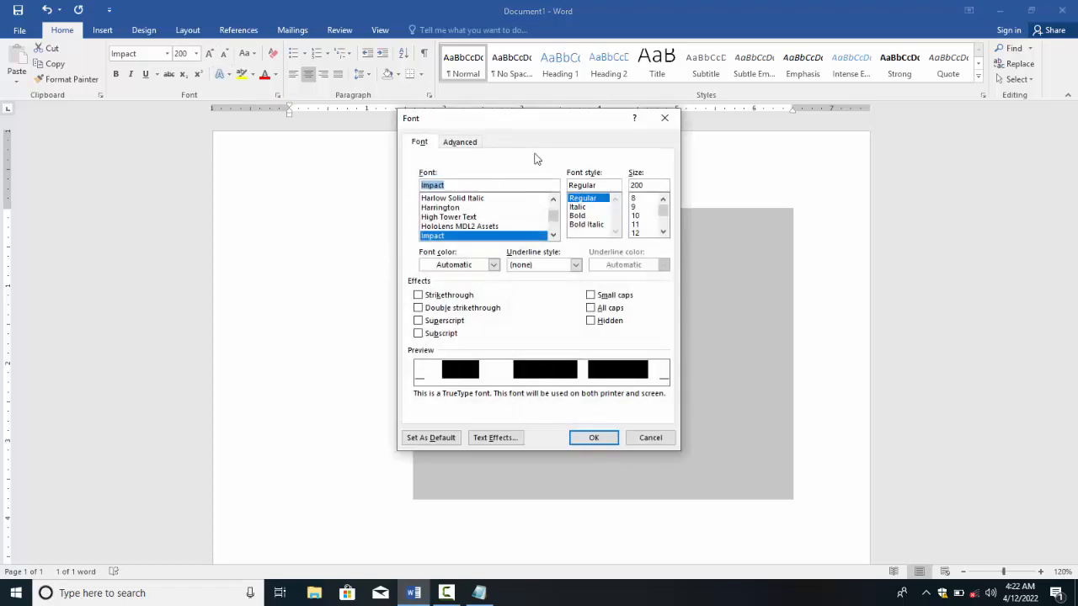
Step: Open the Format Text Effects pane at its Text Fill settings
{"action": "left_click", "coordinate": [665, 118]}
{"action": "left_click", "coordinate": [227, 76]}
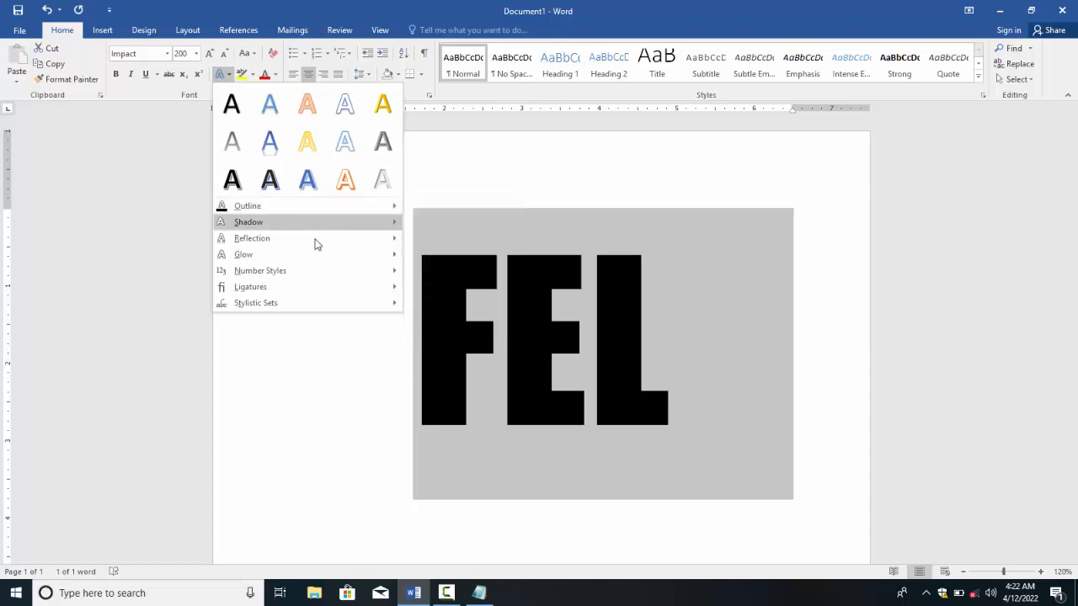
{"action": "mouse_move", "coordinate": [313, 250]}
{"action": "left_click", "coordinate": [460, 421]}
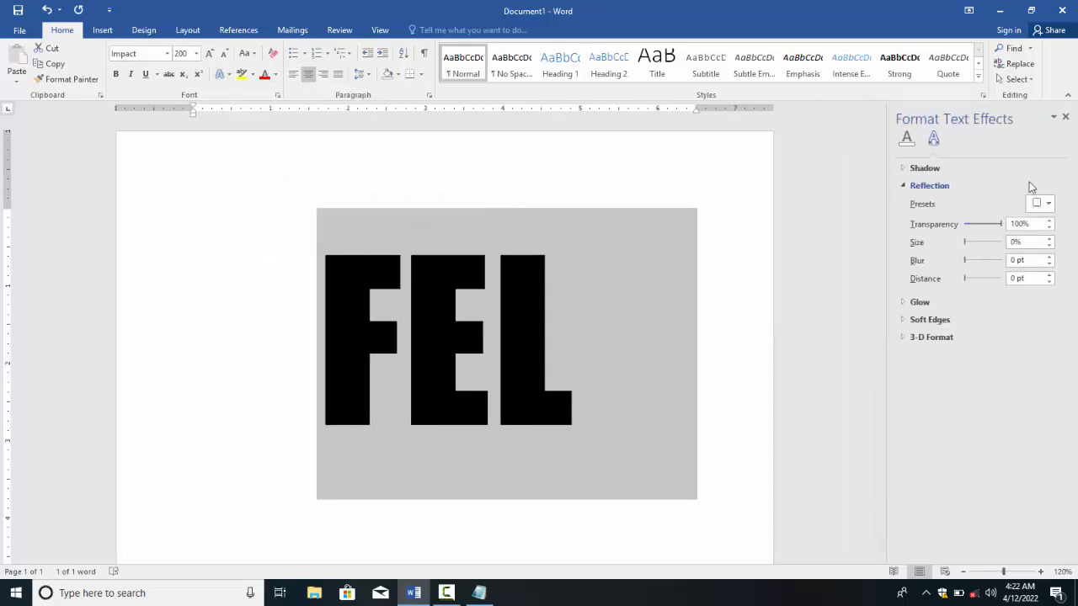
{"action": "left_click", "coordinate": [905, 186]}
{"action": "left_click", "coordinate": [905, 167]}
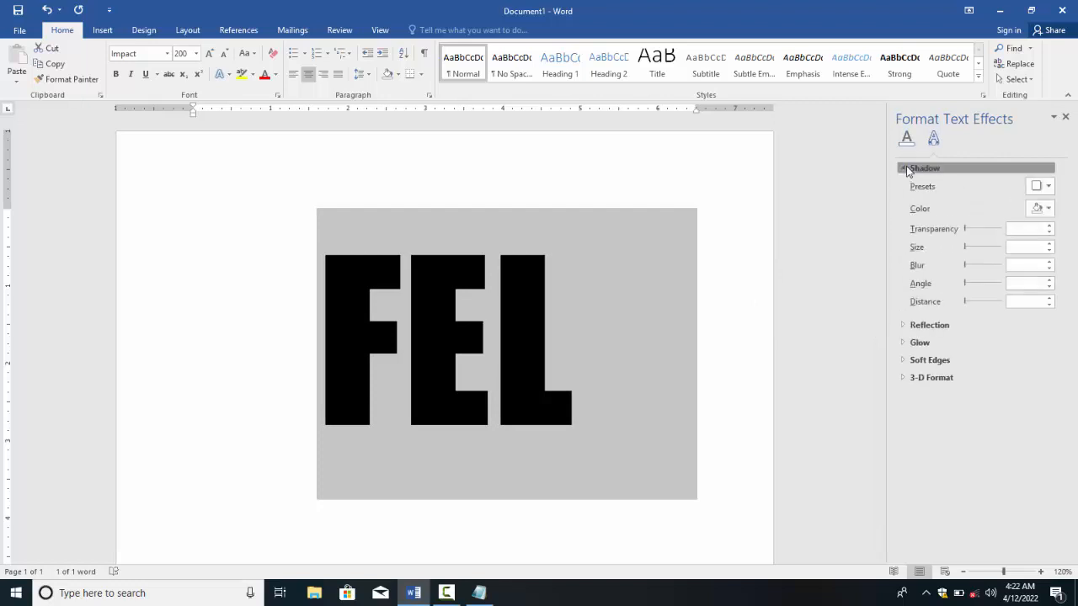
{"action": "left_click", "coordinate": [905, 168]}
{"action": "left_click", "coordinate": [906, 140]}
{"action": "left_click", "coordinate": [906, 171]}
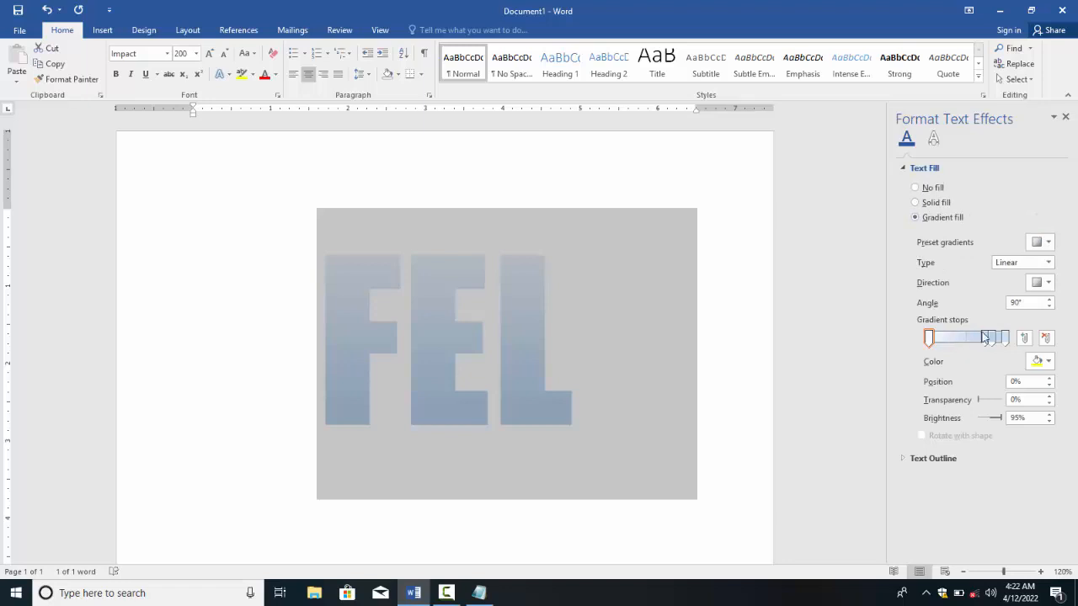
Step: Set FEL's gradient fill with the first stop red and the second yellow
{"action": "mouse_move", "coordinate": [983, 338]}
{"action": "left_mouse_down"}
{"action": "mouse_move", "coordinate": [959, 342]}
{"action": "mouse_move", "coordinate": [984, 339]}
{"action": "left_mouse_up"}
{"action": "left_click", "coordinate": [929, 337]}
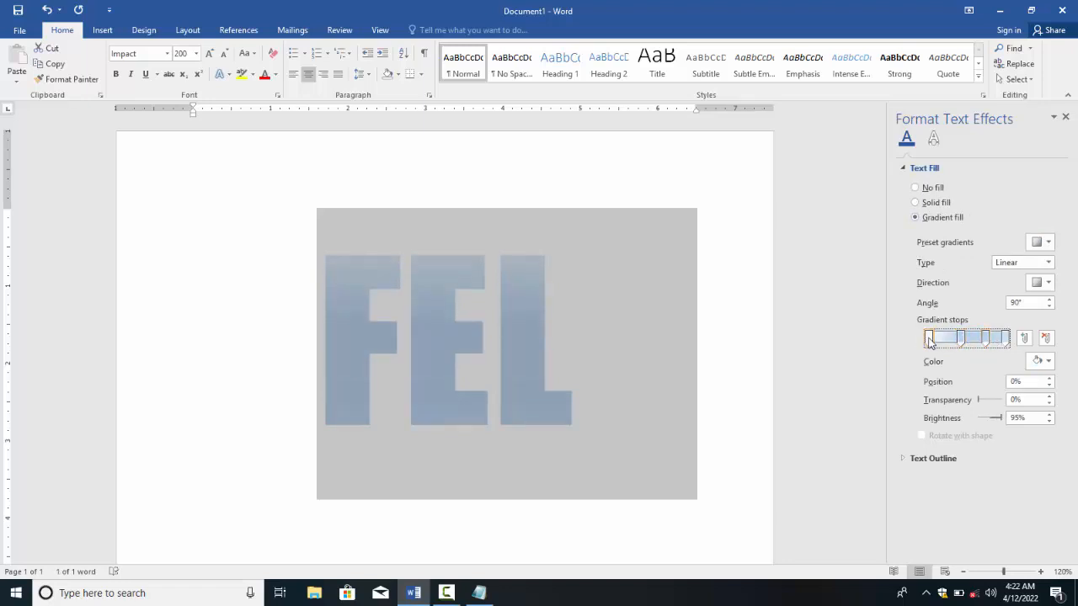
{"action": "left_click", "coordinate": [1041, 361]}
{"action": "left_click", "coordinate": [978, 466]}
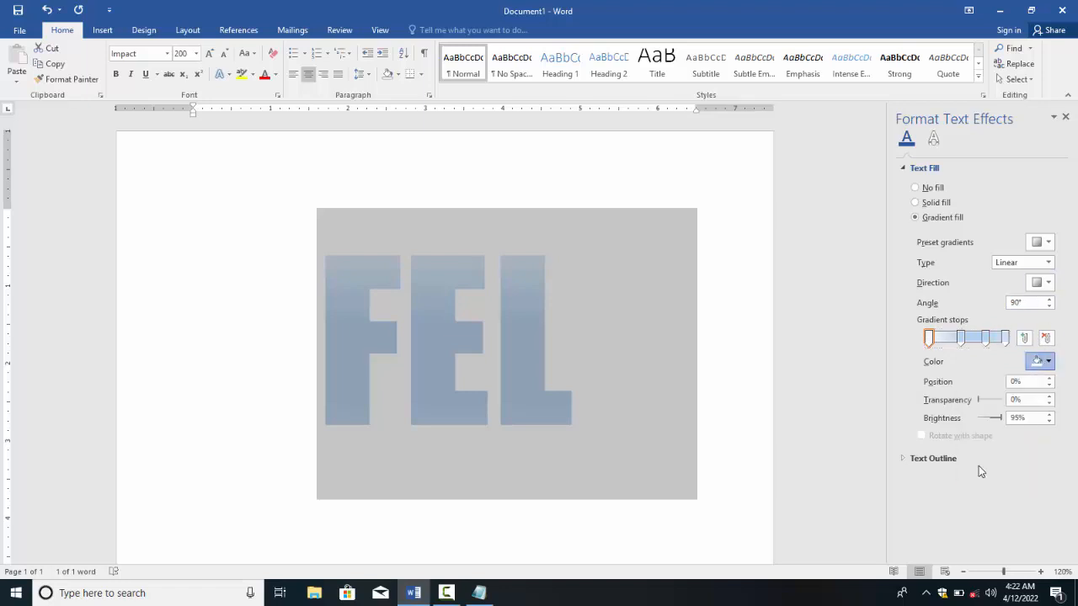
{"action": "left_click", "coordinate": [961, 338]}
{"action": "left_click", "coordinate": [1042, 361]}
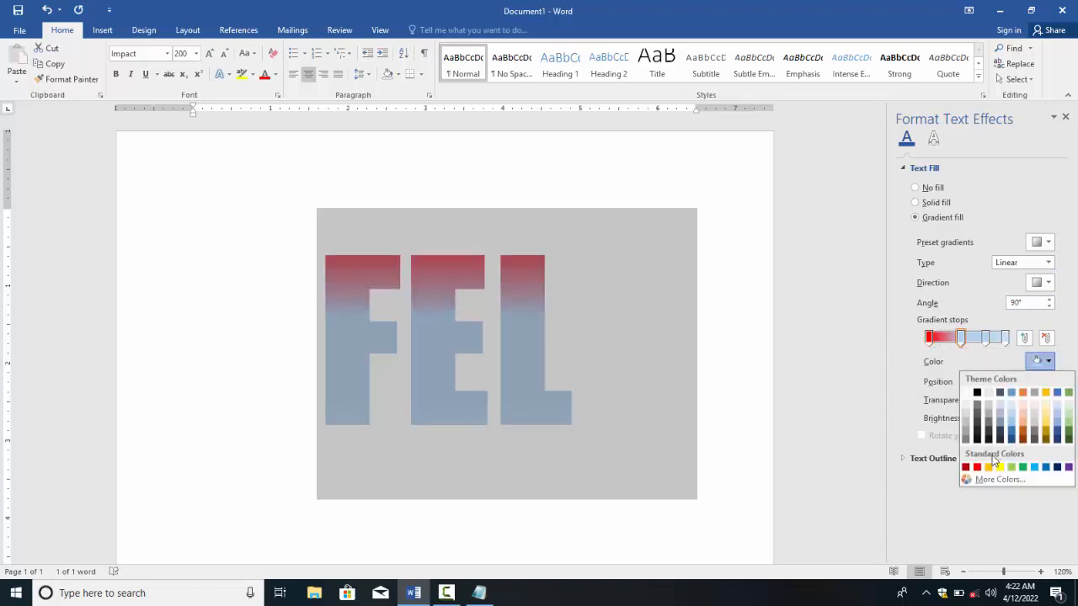
{"action": "left_click", "coordinate": [1000, 466]}
Step: Make the third gradient stop light blue and the last red, then close the pane
{"action": "left_click", "coordinate": [986, 338]}
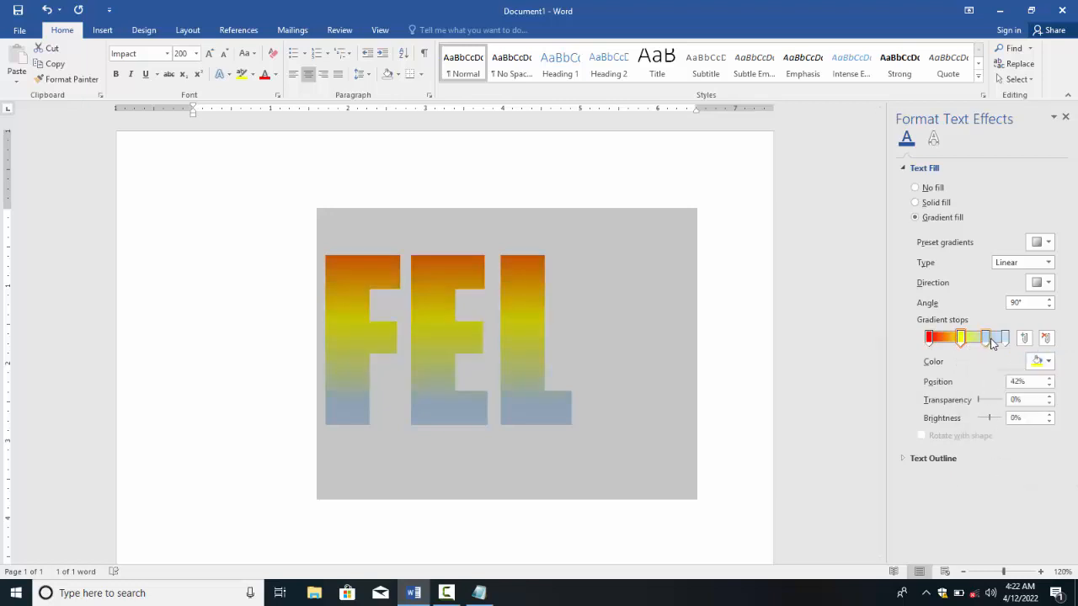
{"action": "left_click", "coordinate": [1032, 363]}
{"action": "left_click", "coordinate": [1035, 467]}
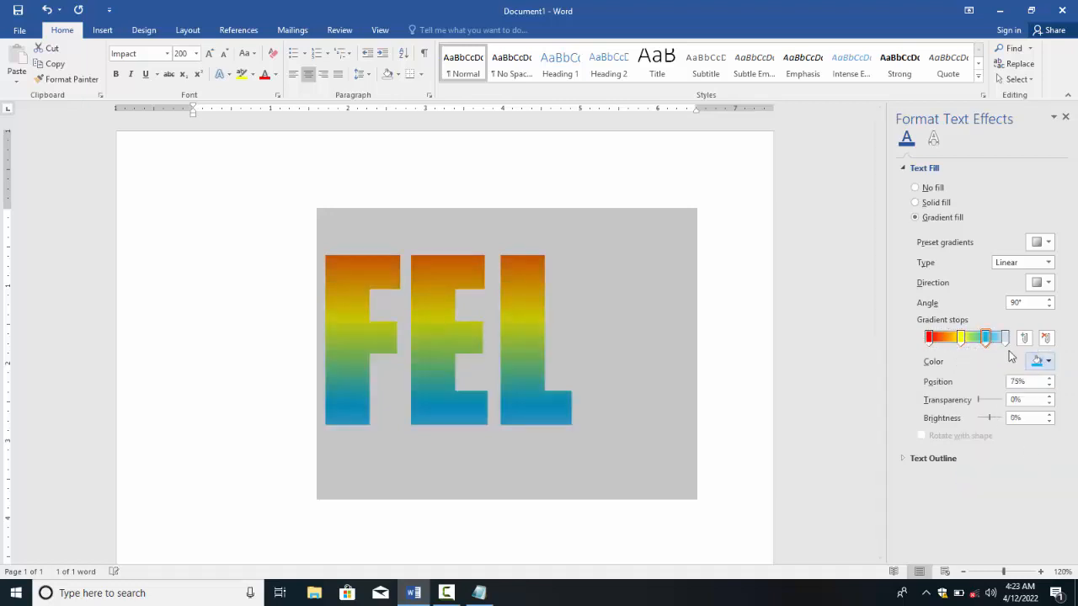
{"action": "left_click", "coordinate": [1004, 340]}
{"action": "left_click", "coordinate": [1036, 362]}
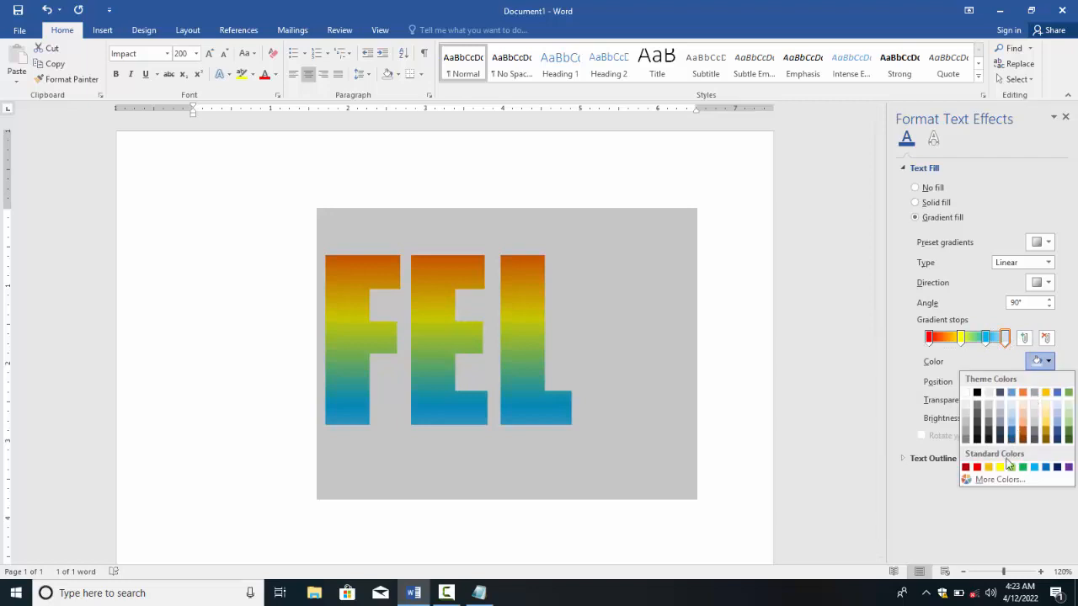
{"action": "left_click", "coordinate": [977, 468]}
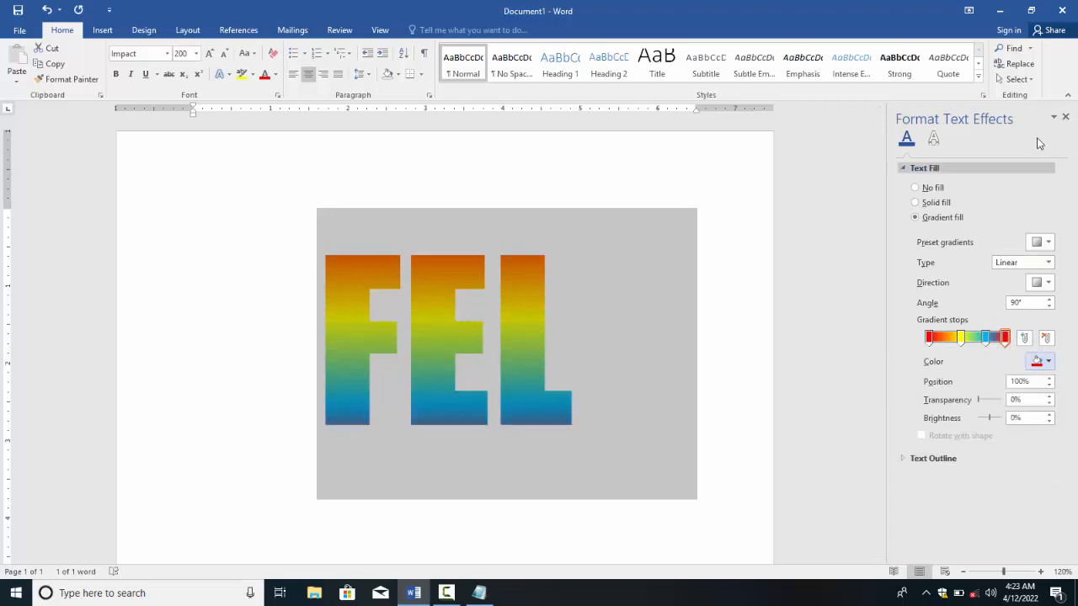
{"action": "left_click", "coordinate": [1065, 116]}
{"action": "left_click", "coordinate": [588, 354]}
{"action": "left_click_drag", "start_coordinate": [469, 362], "coordinate": [716, 300]}
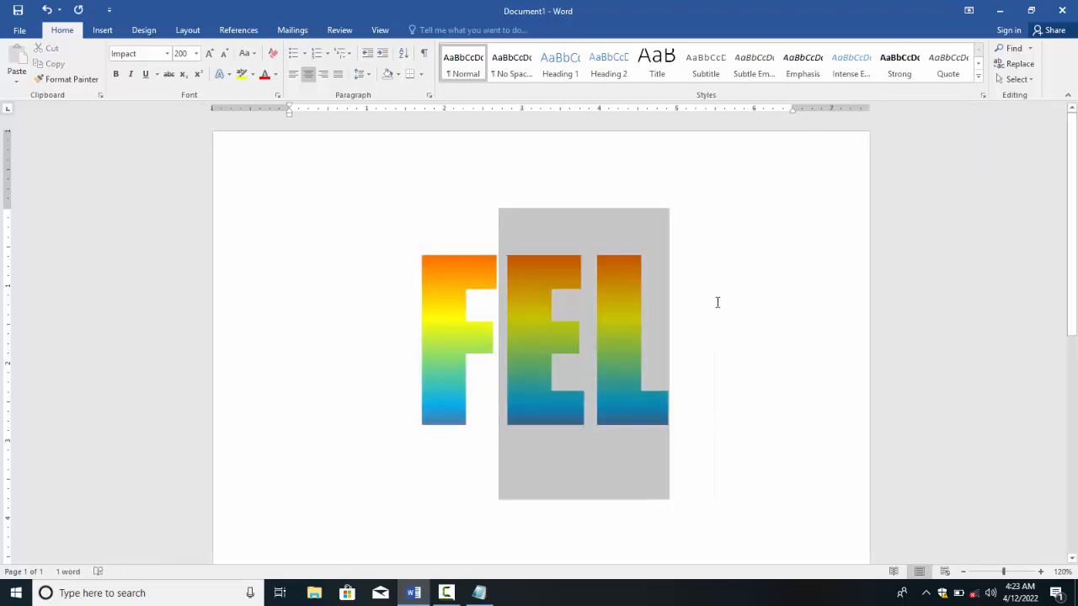
Step: Apply a 2¼ pt text outline to all of FEL
{"action": "key", "text": "ctrl+a"}
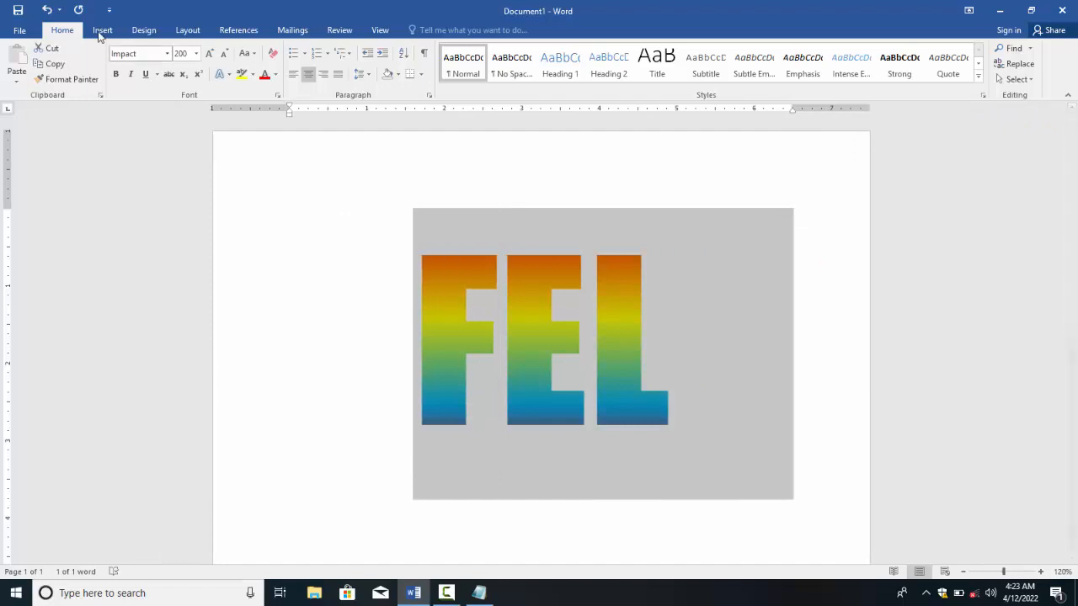
{"action": "left_click", "coordinate": [219, 74]}
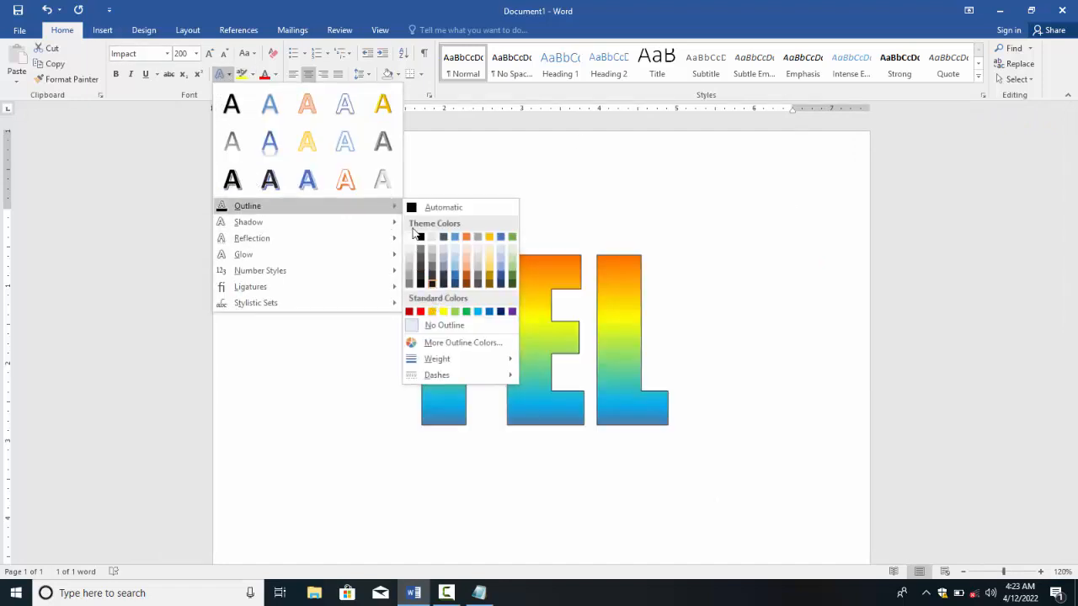
{"action": "left_click", "coordinate": [312, 180]}
{"action": "key", "text": "ctrl+a"}
{"action": "left_click", "coordinate": [219, 74]}
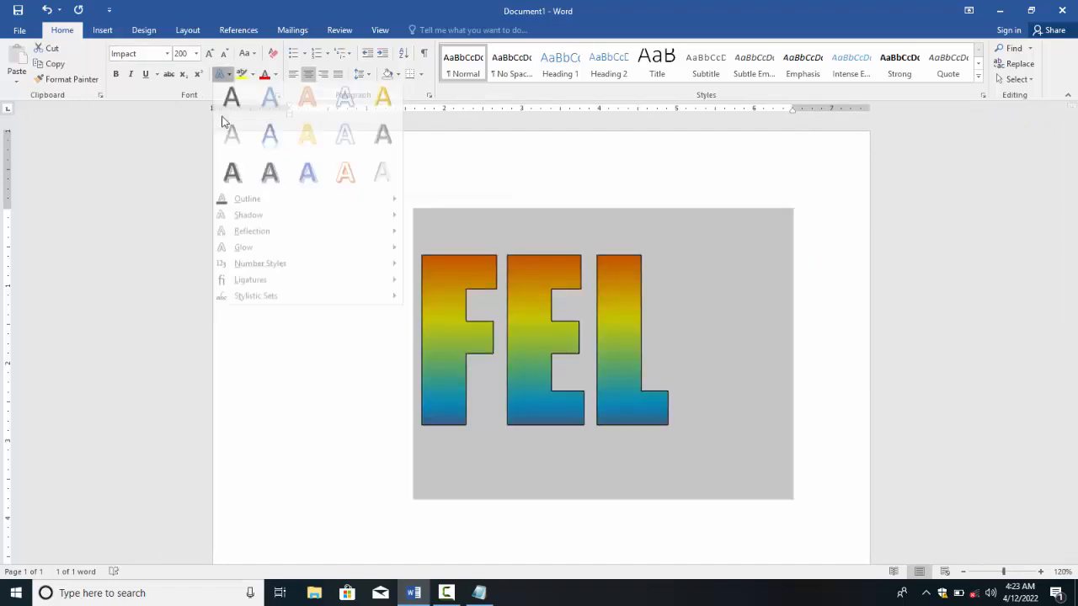
{"action": "mouse_move", "coordinate": [296, 210]}
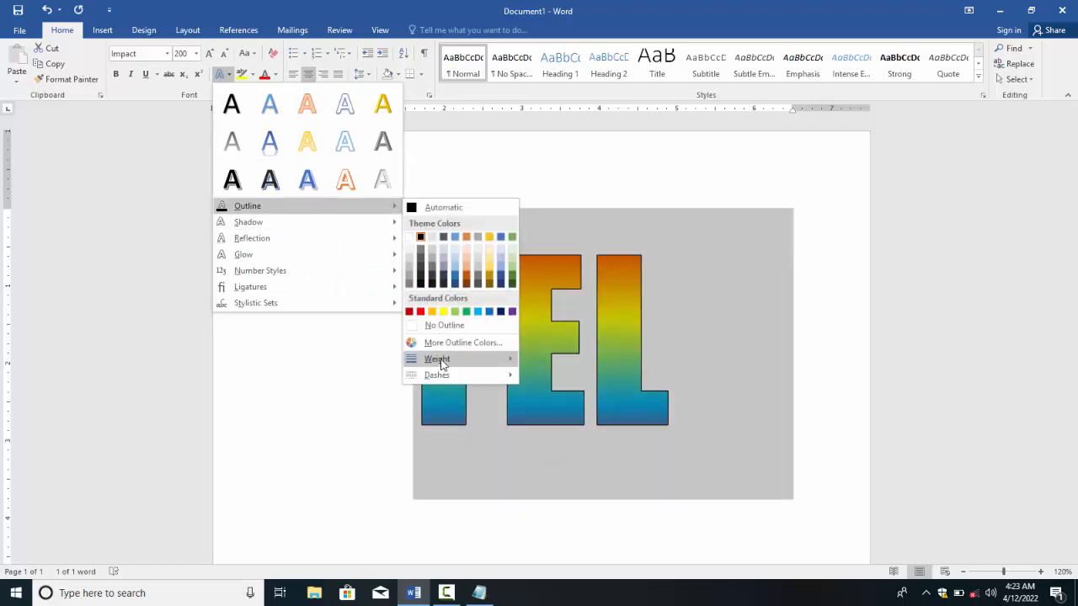
{"action": "mouse_move", "coordinate": [442, 360]}
{"action": "left_click", "coordinate": [563, 434]}
{"action": "left_click", "coordinate": [519, 469]}
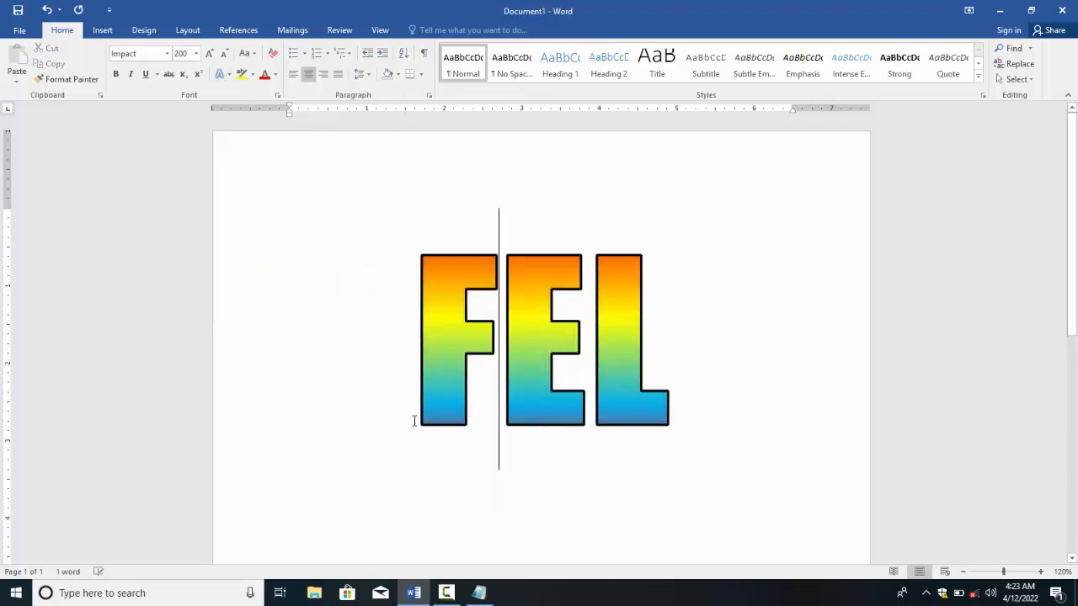
Step: Select the letters FE, then leave the caret between F and E
{"action": "left_click", "coordinate": [356, 390]}
{"action": "left_click_drag", "start_coordinate": [396, 385], "coordinate": [603, 365]}
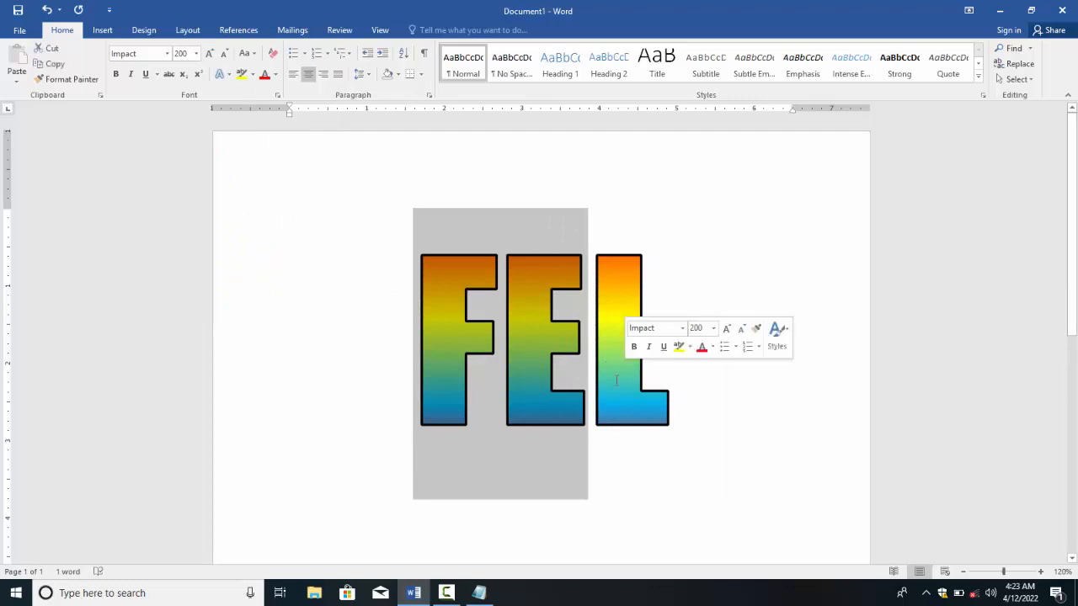
{"action": "left_click", "coordinate": [548, 387]}
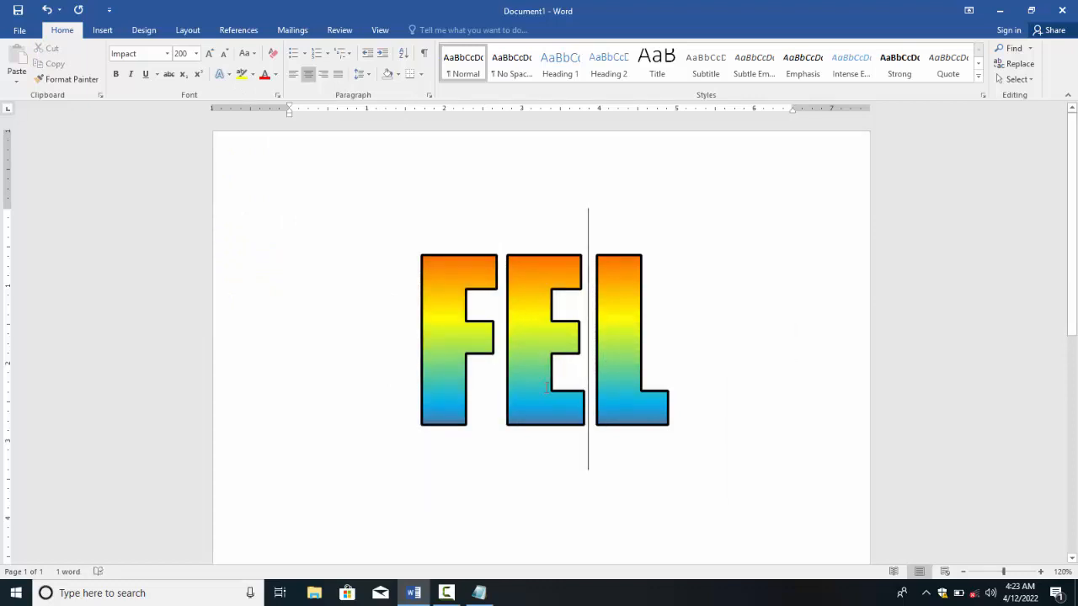
{"action": "left_click", "coordinate": [505, 411]}
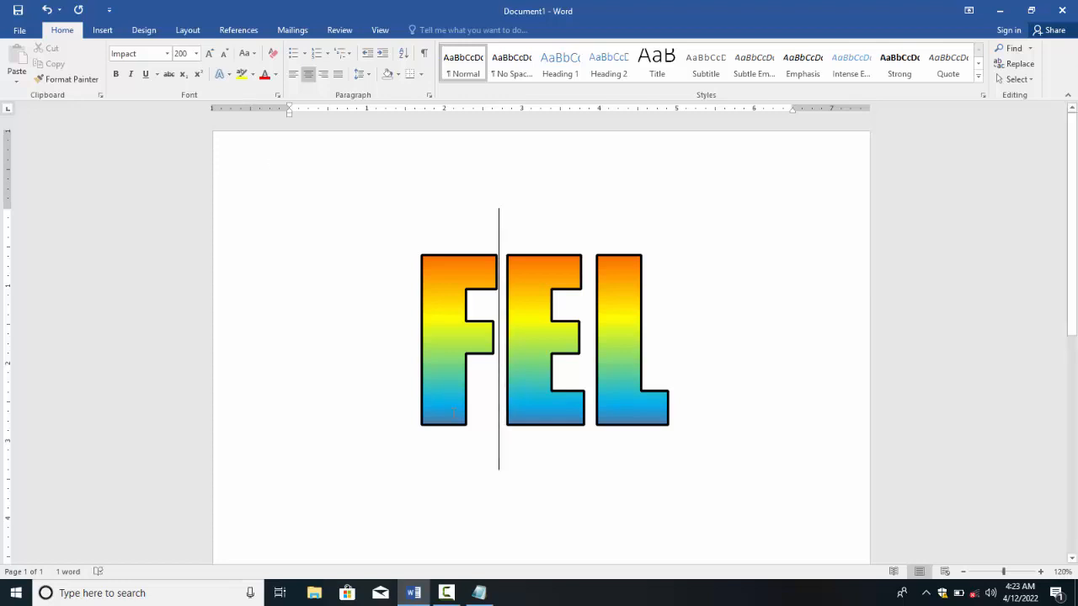
Step: Run the Compatibility Checker against earlier Word versions and dismiss its report
{"action": "left_click", "coordinate": [21, 31]}
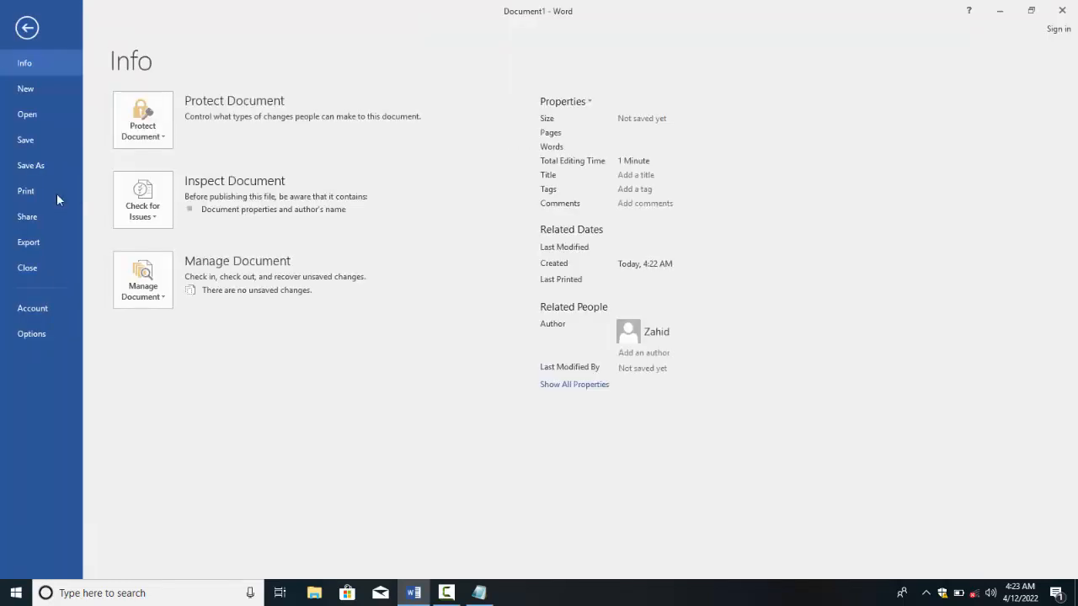
{"action": "left_click", "coordinate": [143, 206]}
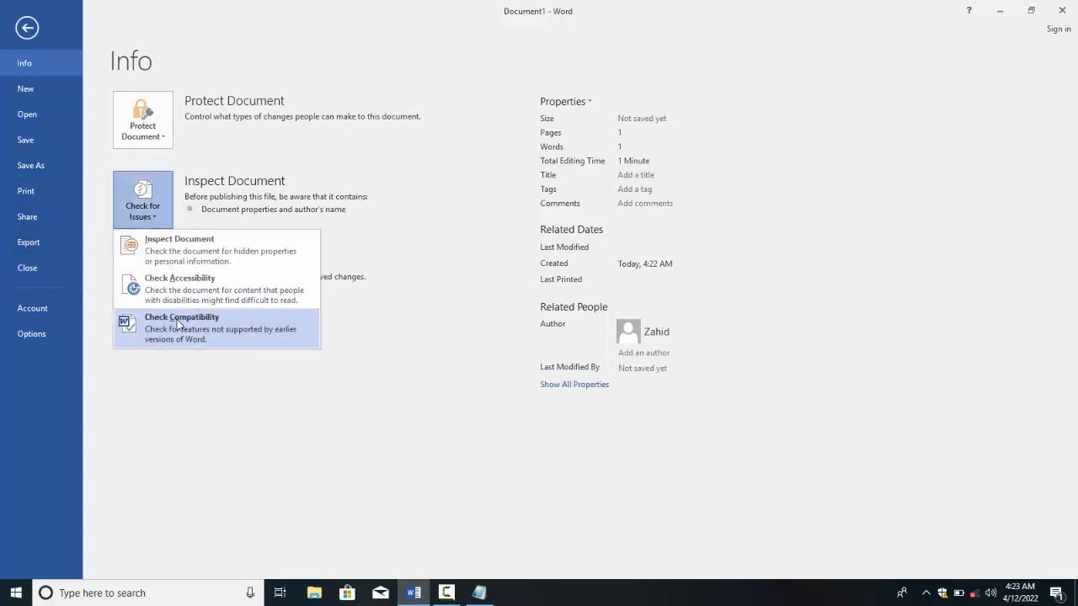
{"action": "left_click", "coordinate": [177, 325]}
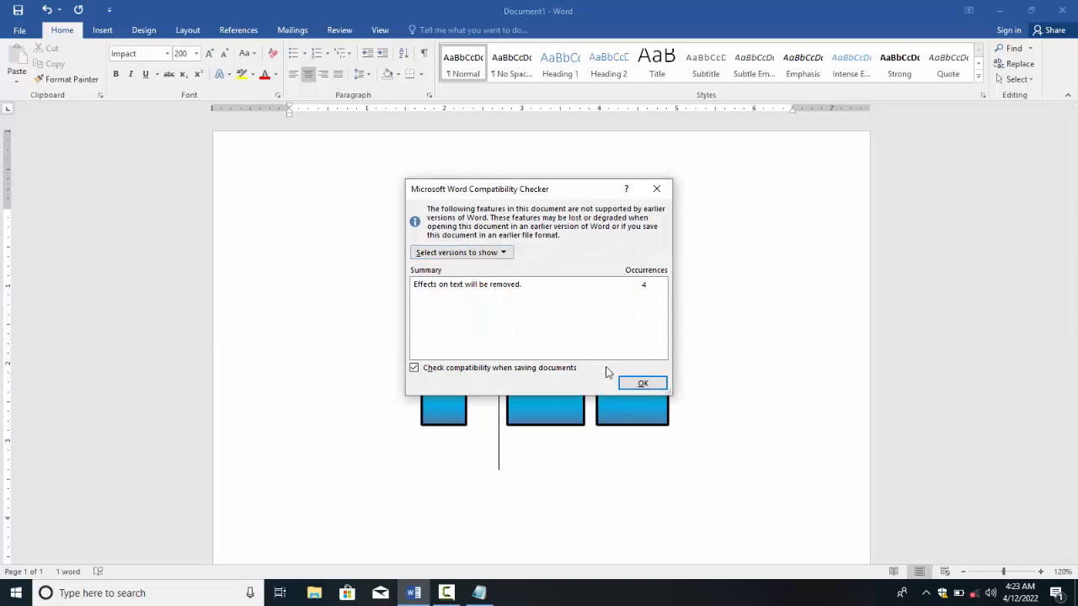
{"action": "left_click", "coordinate": [662, 385]}
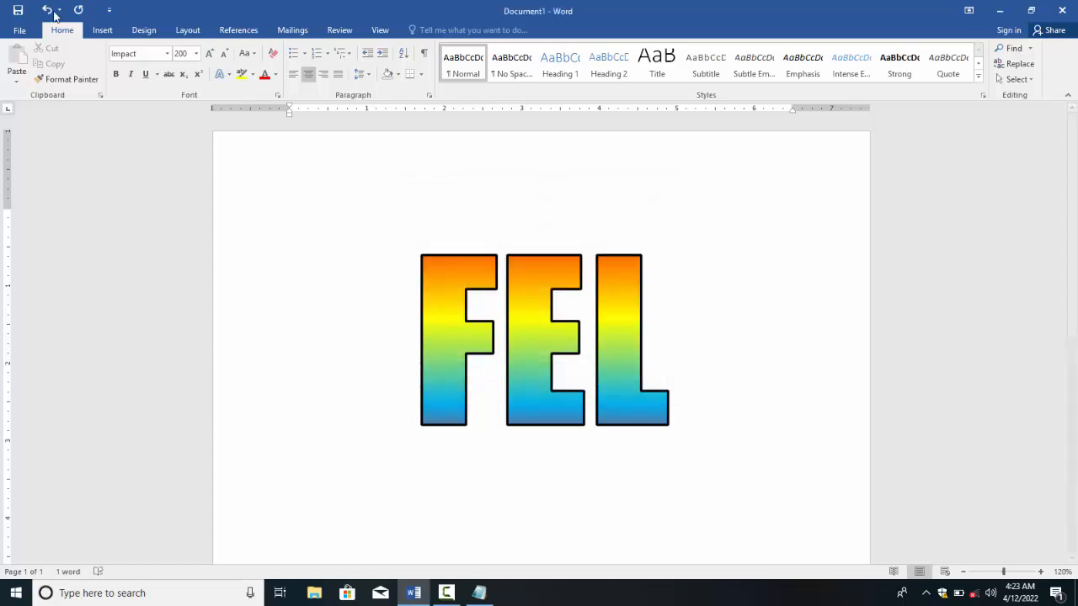
Step: Save FEL to the Desktop as a Word 97-2003 Document, accepting removal of text effects
{"action": "left_click", "coordinate": [19, 30]}
{"action": "left_click", "coordinate": [39, 166]}
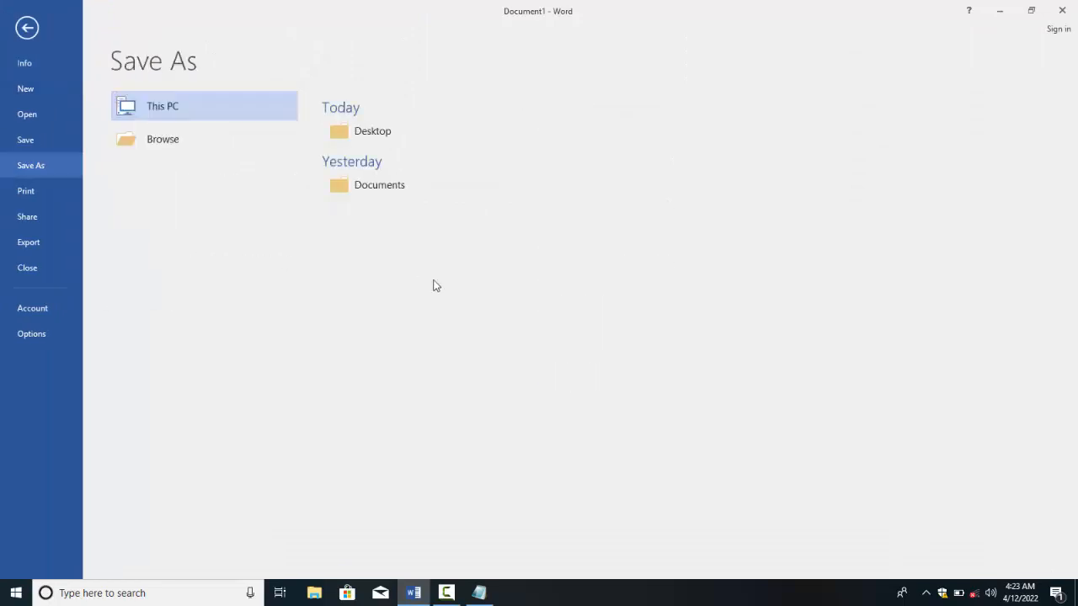
{"action": "left_click", "coordinate": [177, 148]}
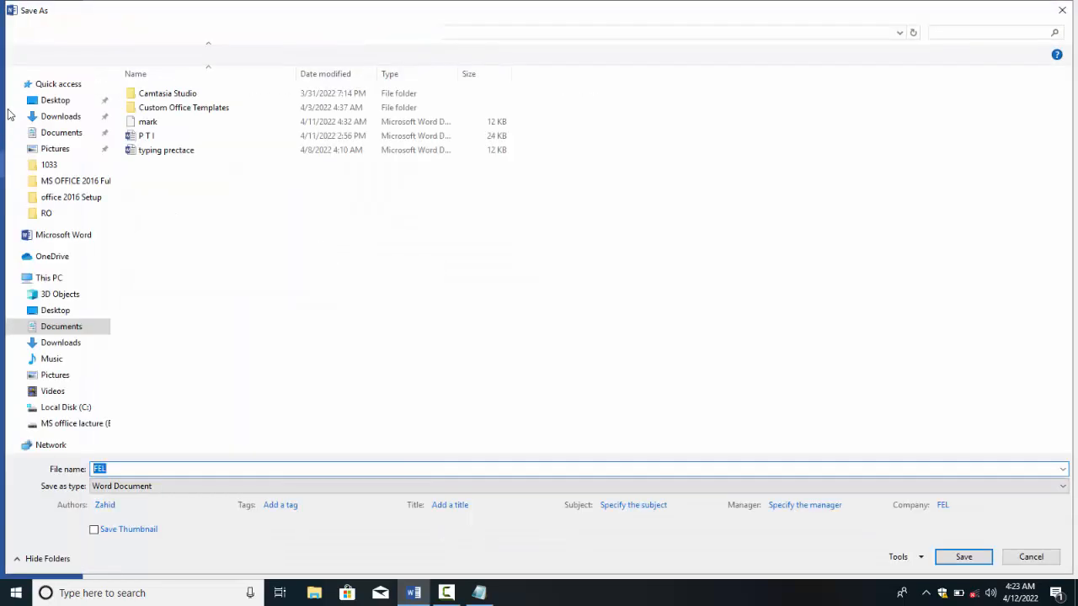
{"action": "left_click", "coordinate": [54, 100]}
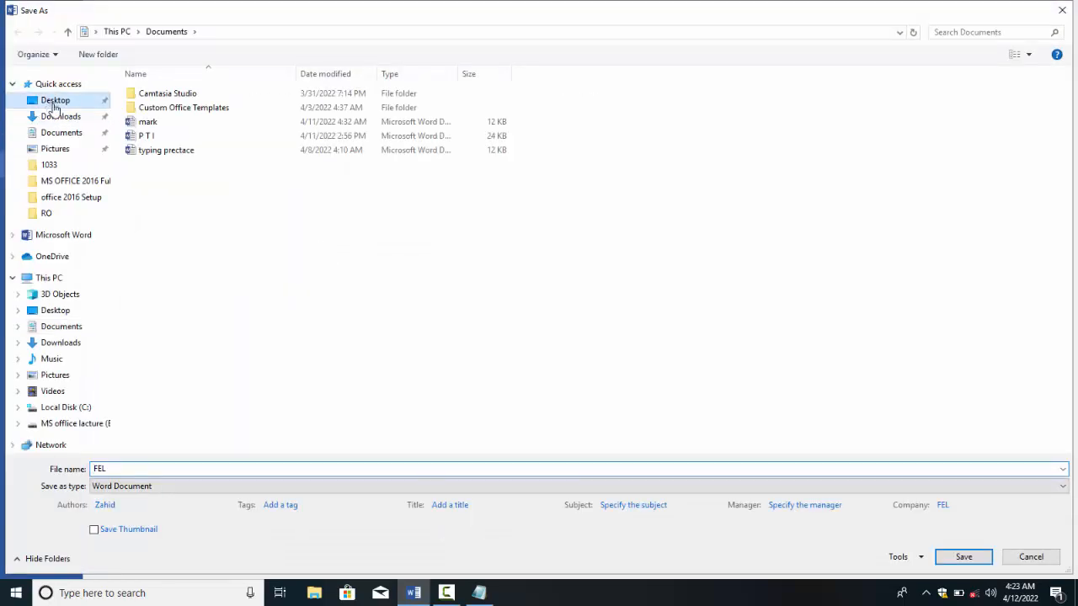
{"action": "left_click", "coordinate": [162, 487]}
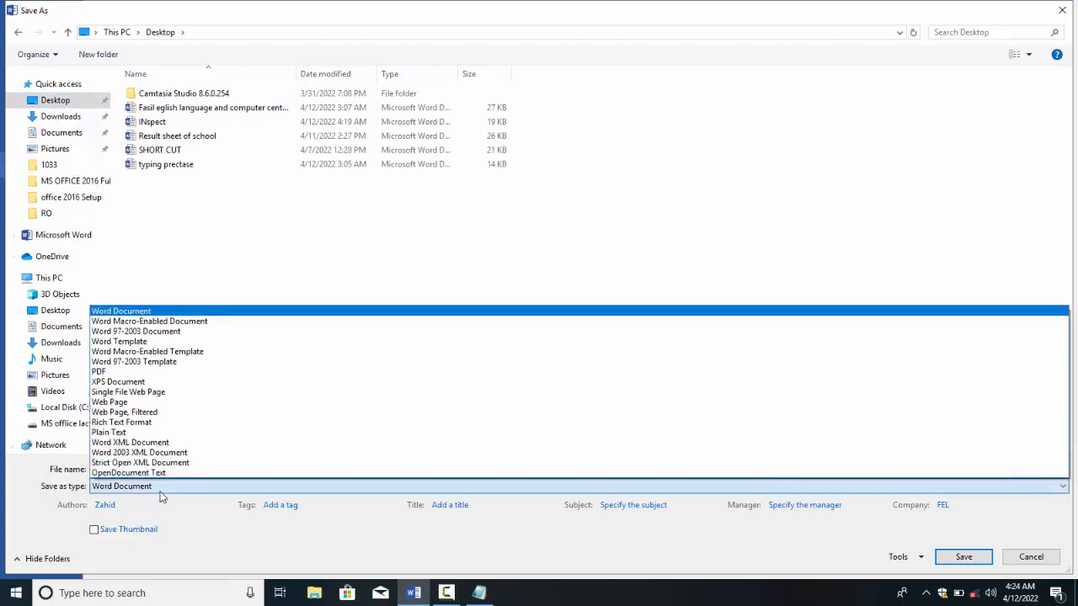
{"action": "left_click", "coordinate": [114, 331]}
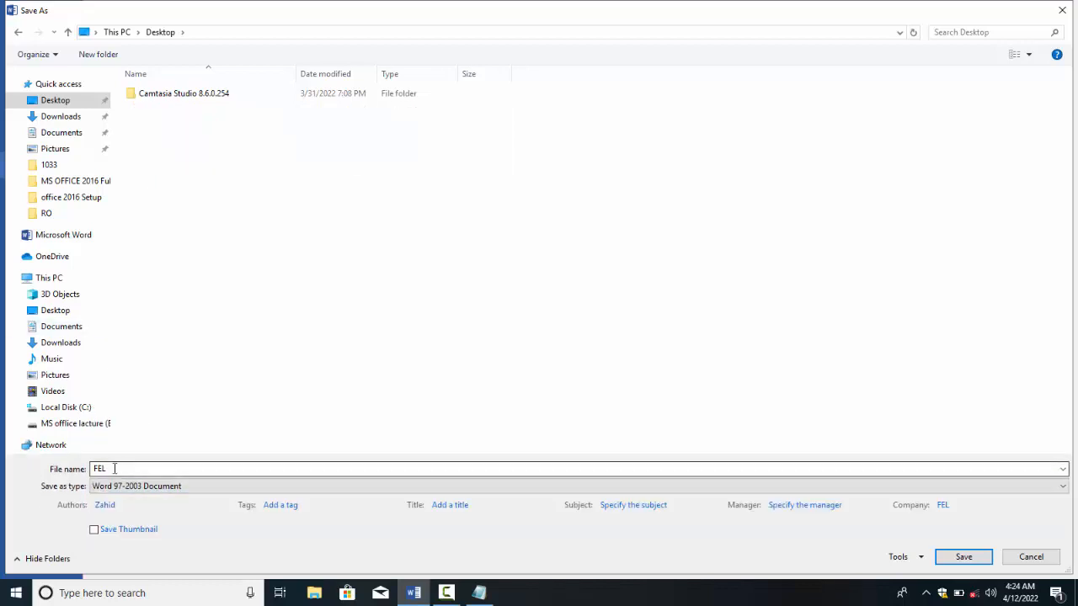
{"action": "left_click", "coordinate": [965, 560]}
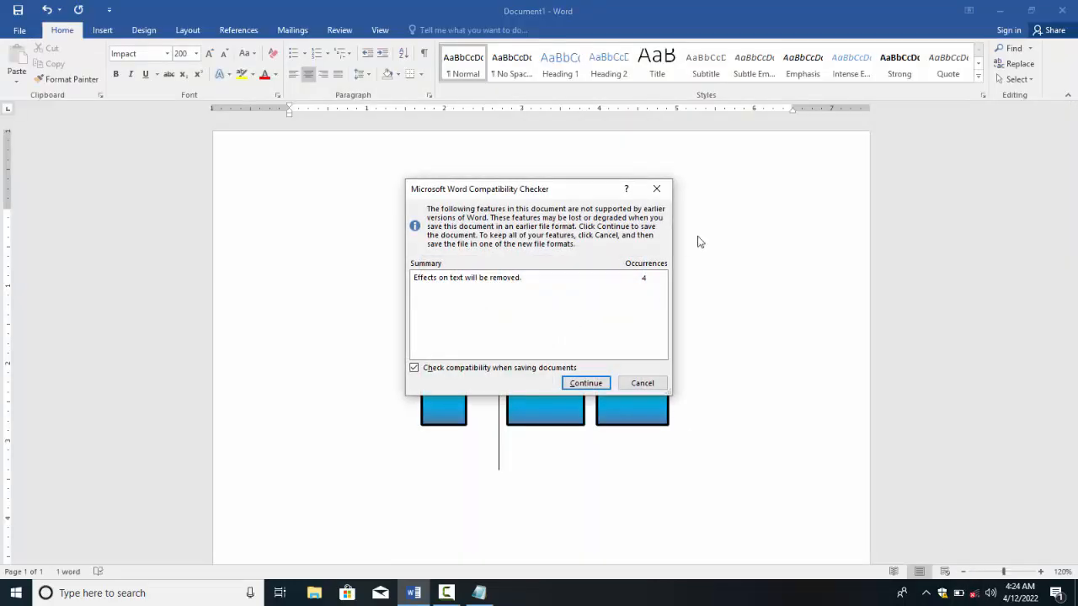
{"action": "left_click_drag", "start_coordinate": [547, 194], "coordinate": [486, 198]}
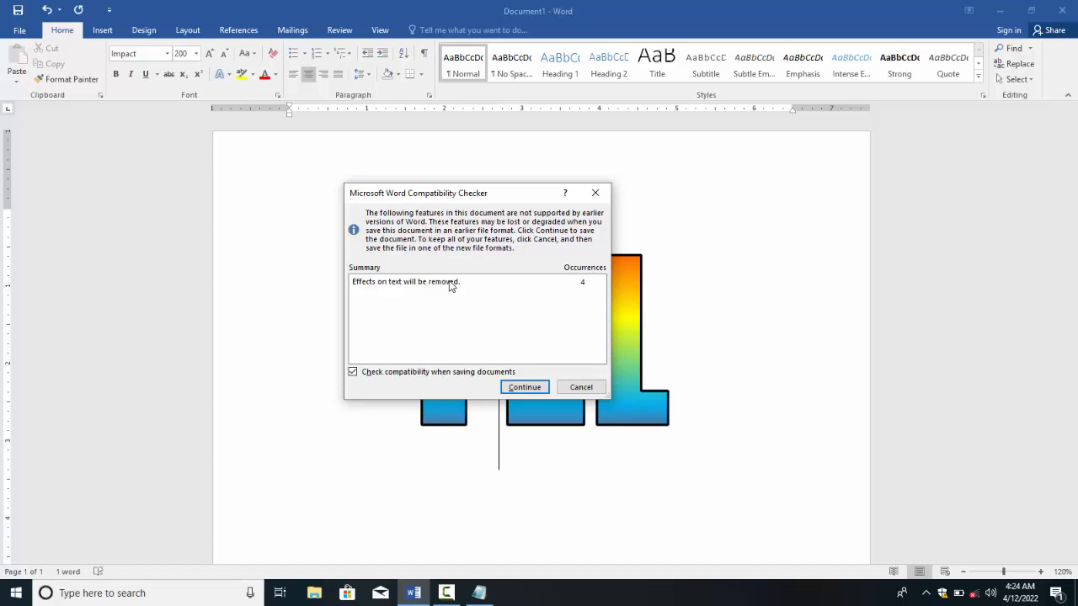
{"action": "left_click", "coordinate": [524, 388]}
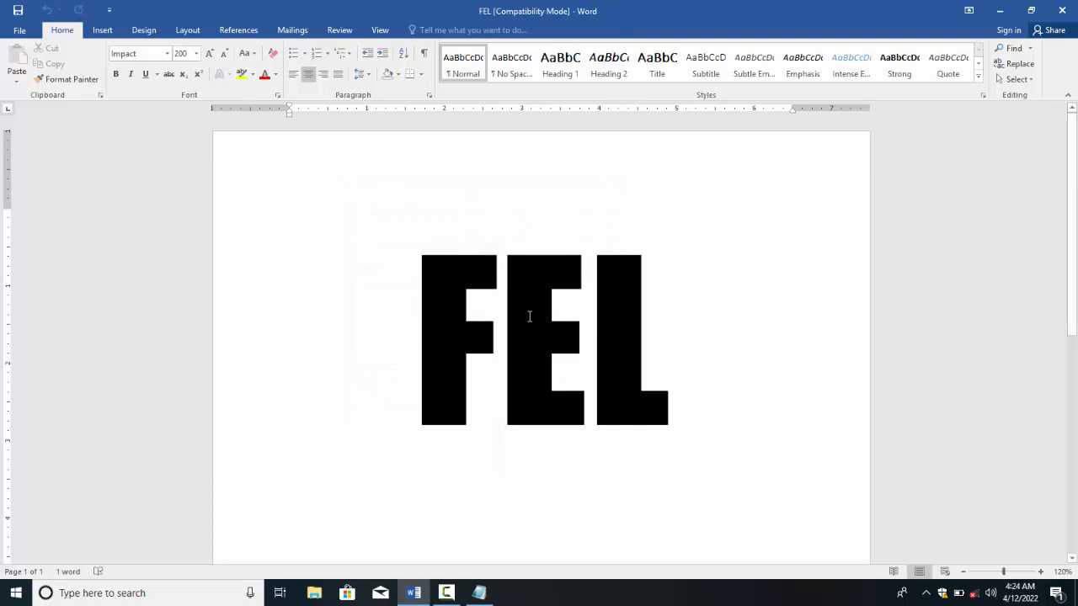
{"action": "left_click", "coordinate": [566, 309]}
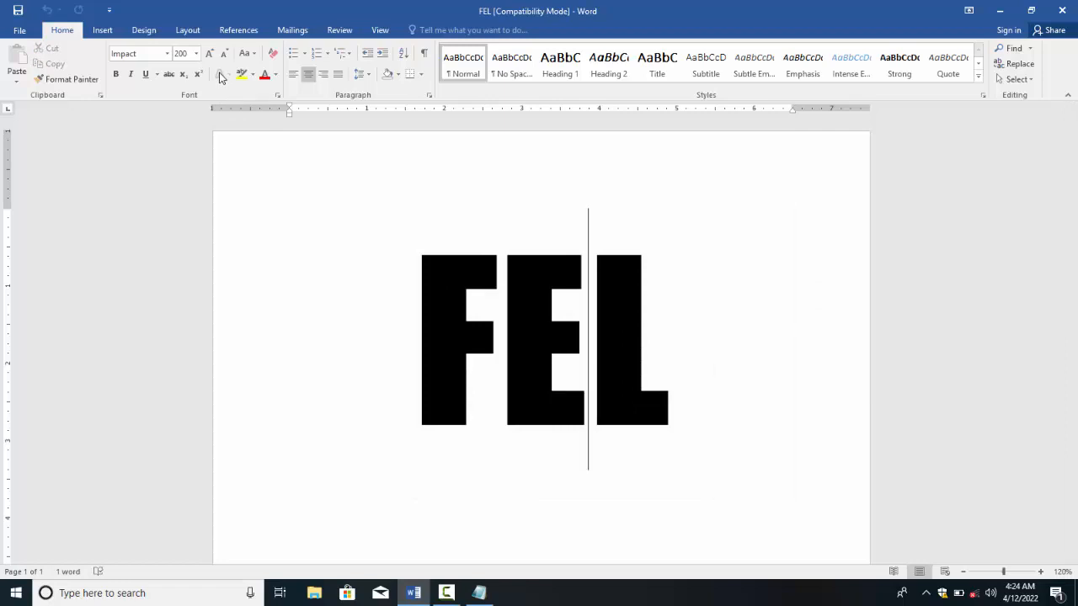
{"action": "left_click", "coordinate": [104, 34]}
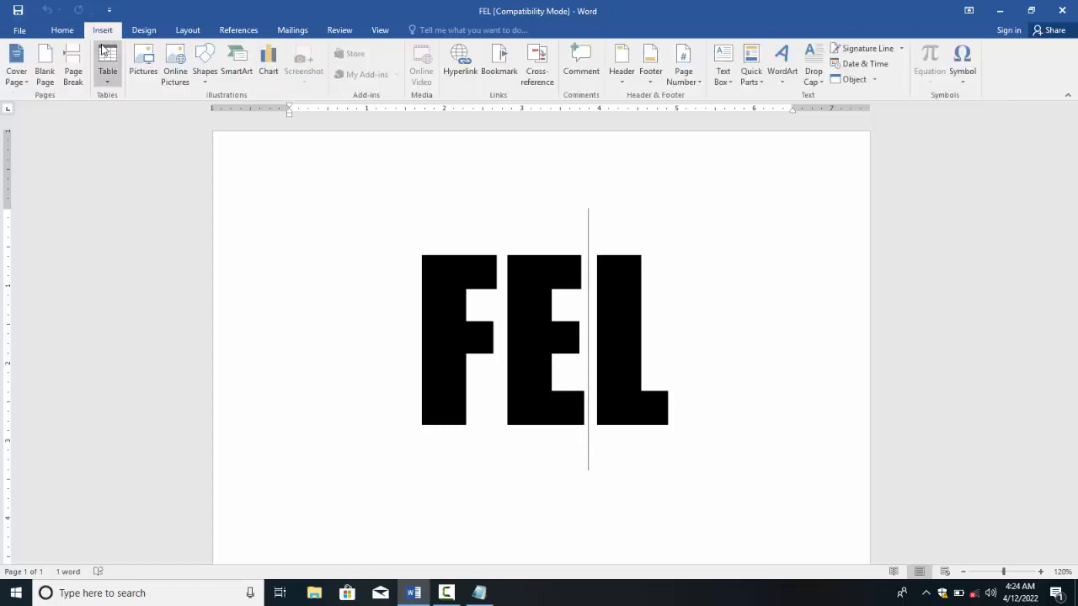
{"action": "left_click", "coordinate": [789, 76]}
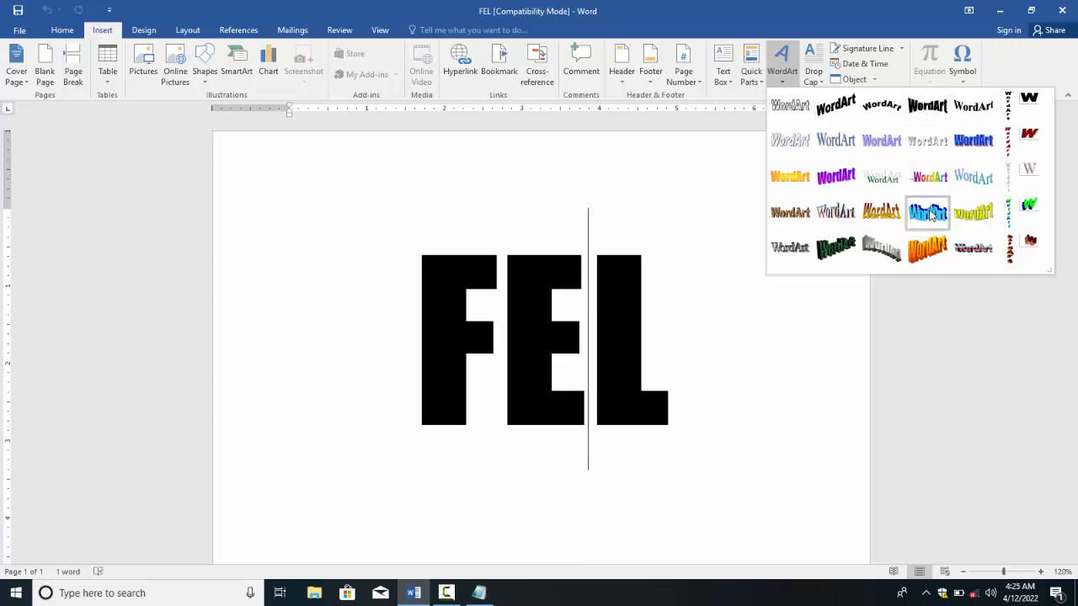
{"action": "key", "text": "Escape"}
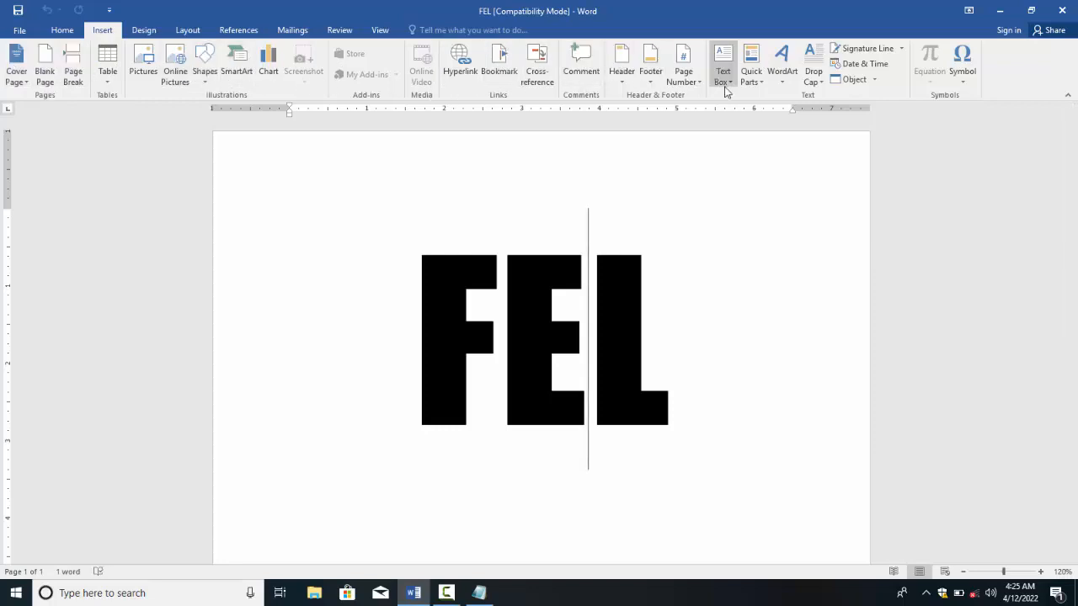
{"action": "left_click", "coordinate": [143, 30]}
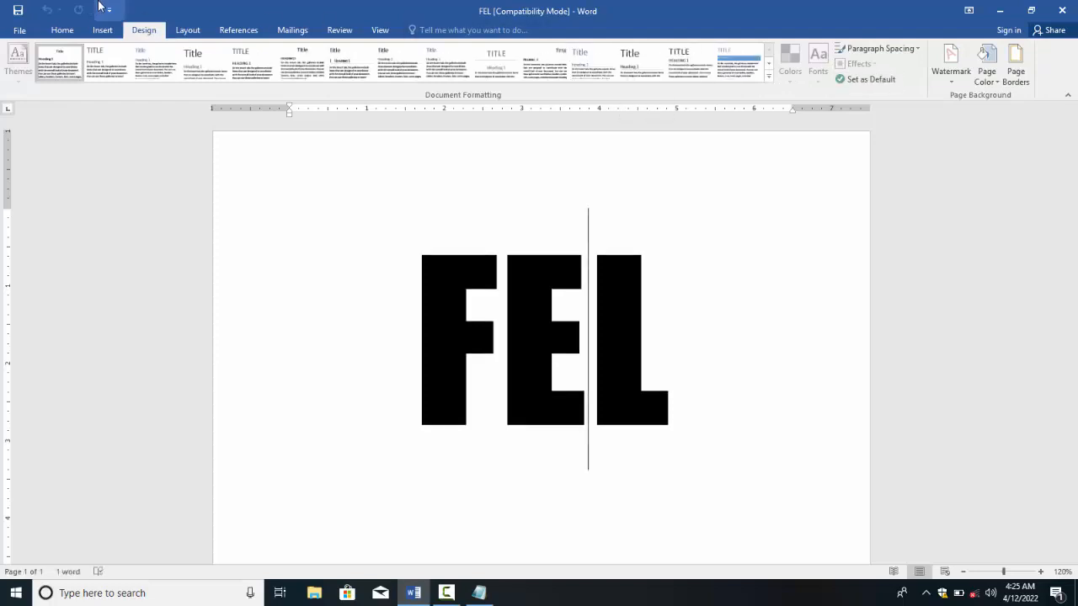
{"action": "left_click", "coordinate": [177, 32]}
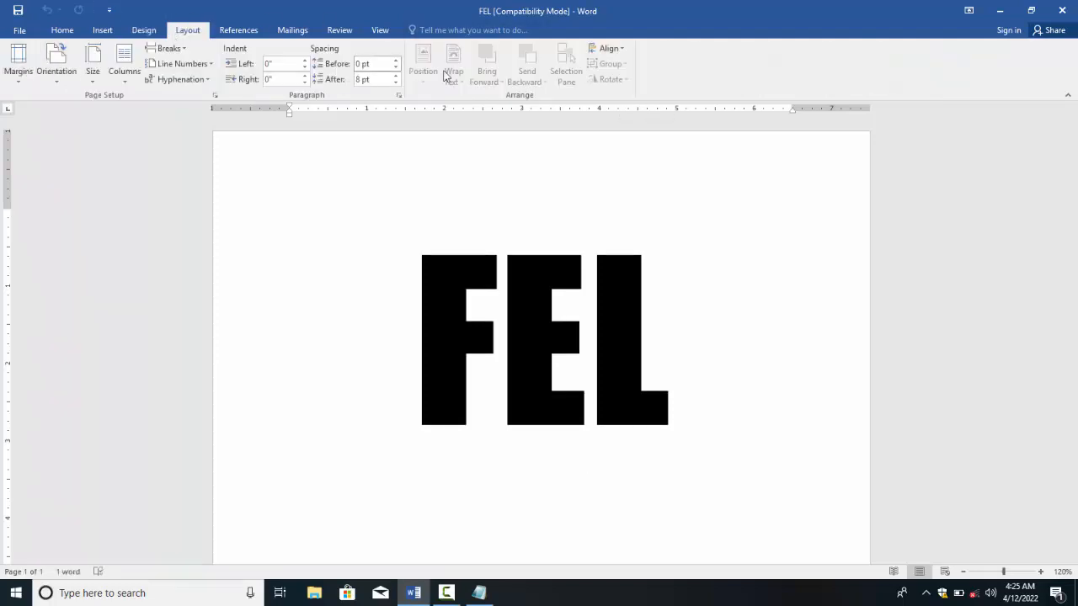
{"action": "left_click", "coordinate": [217, 29]}
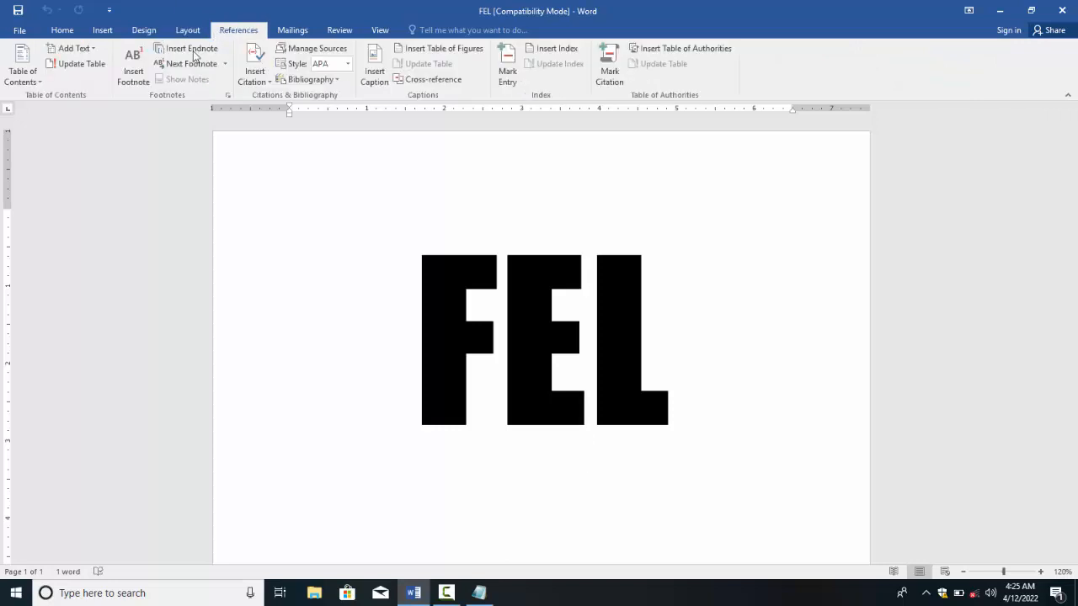
{"action": "left_click", "coordinate": [62, 30]}
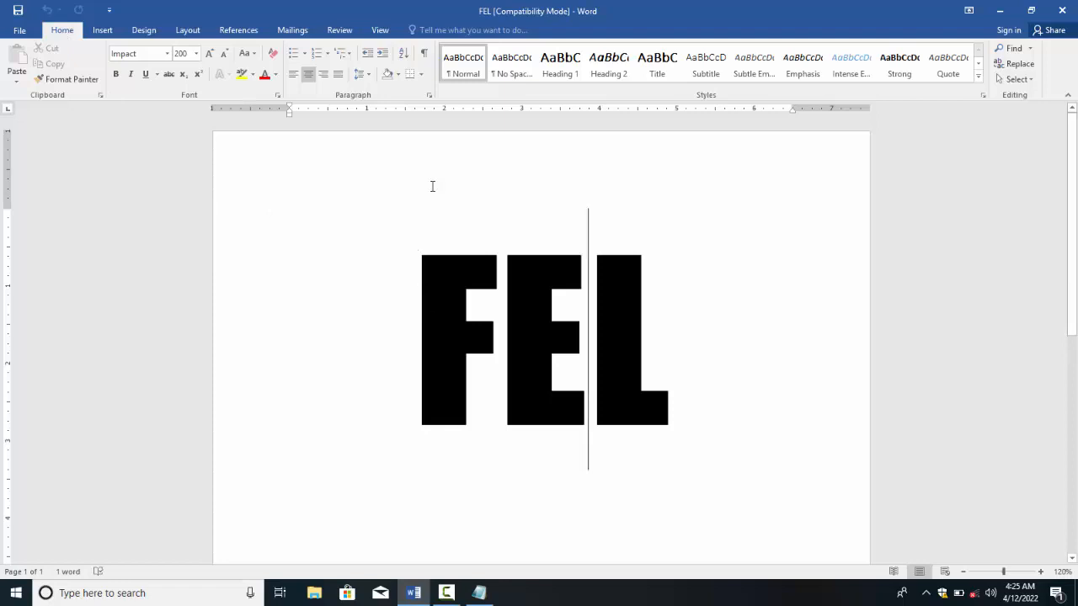
{"action": "left_click_drag", "start_coordinate": [379, 304], "coordinate": [662, 266]}
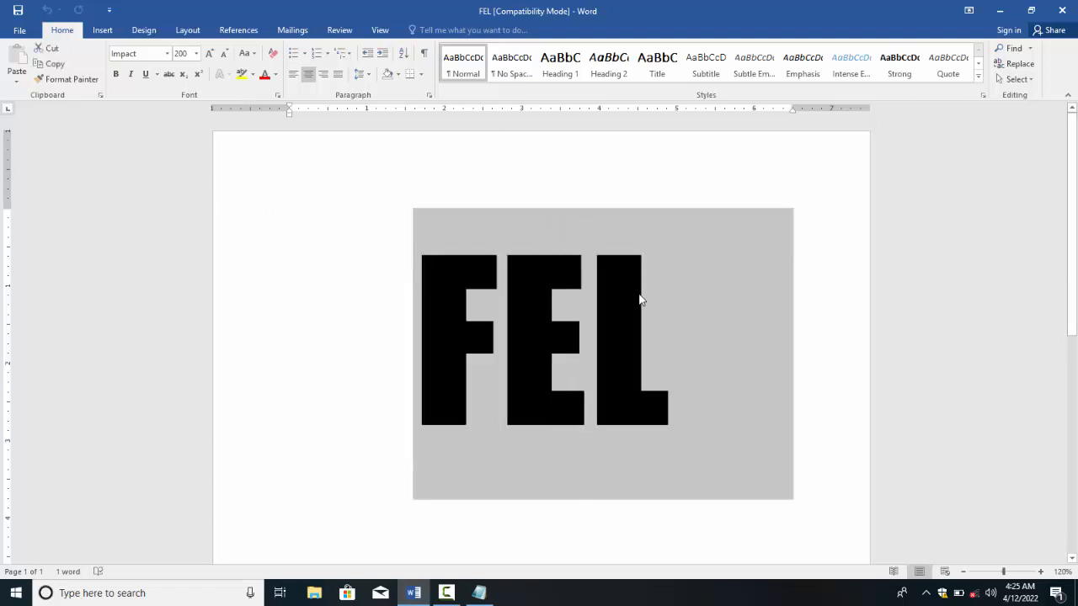
{"action": "left_click", "coordinate": [640, 295]}
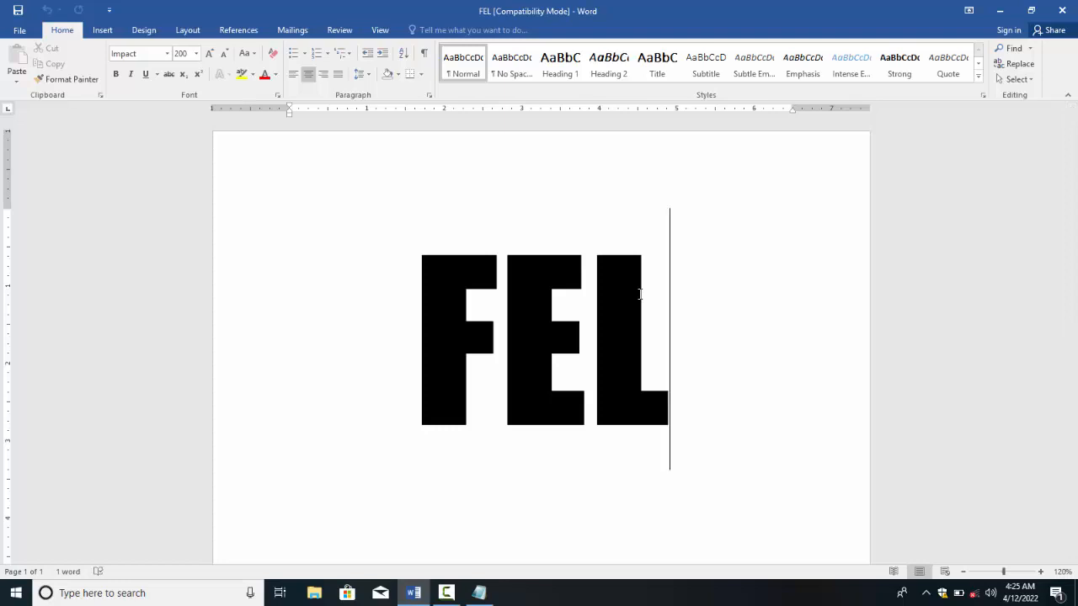
{"action": "left_click", "coordinate": [25, 31]}
{"action": "left_click", "coordinate": [142, 253]}
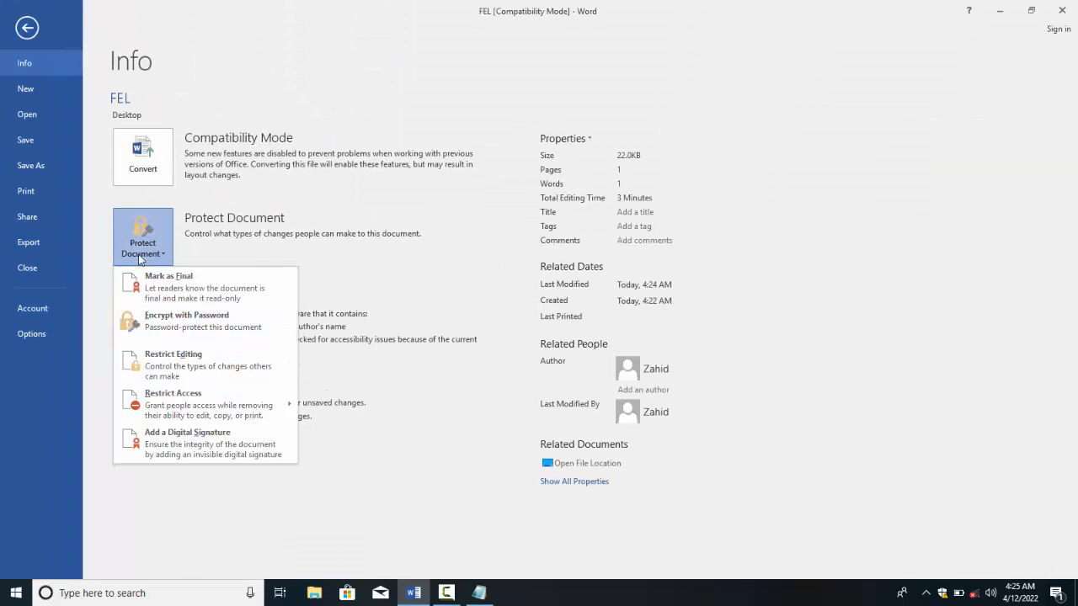
{"action": "left_click", "coordinate": [140, 252]}
{"action": "left_click", "coordinate": [142, 324]}
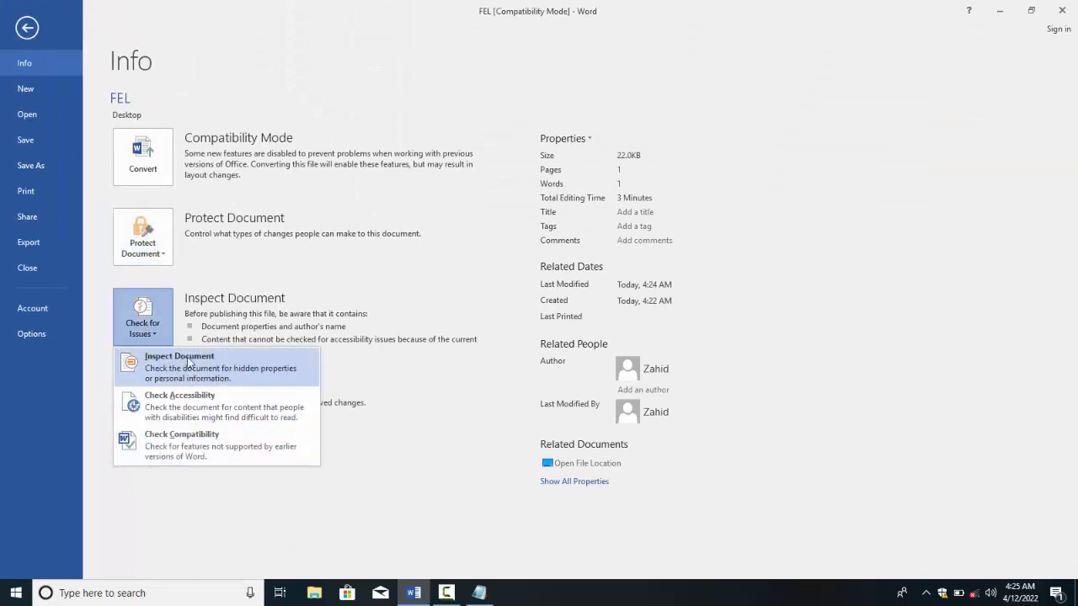
{"action": "left_click", "coordinate": [136, 326]}
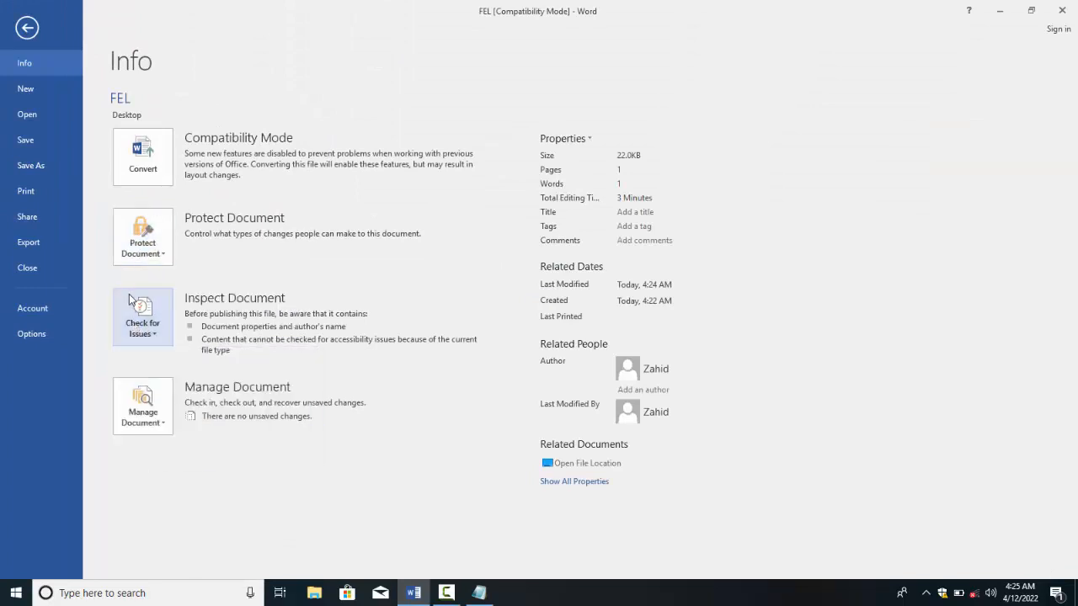
{"action": "left_click", "coordinate": [150, 417]}
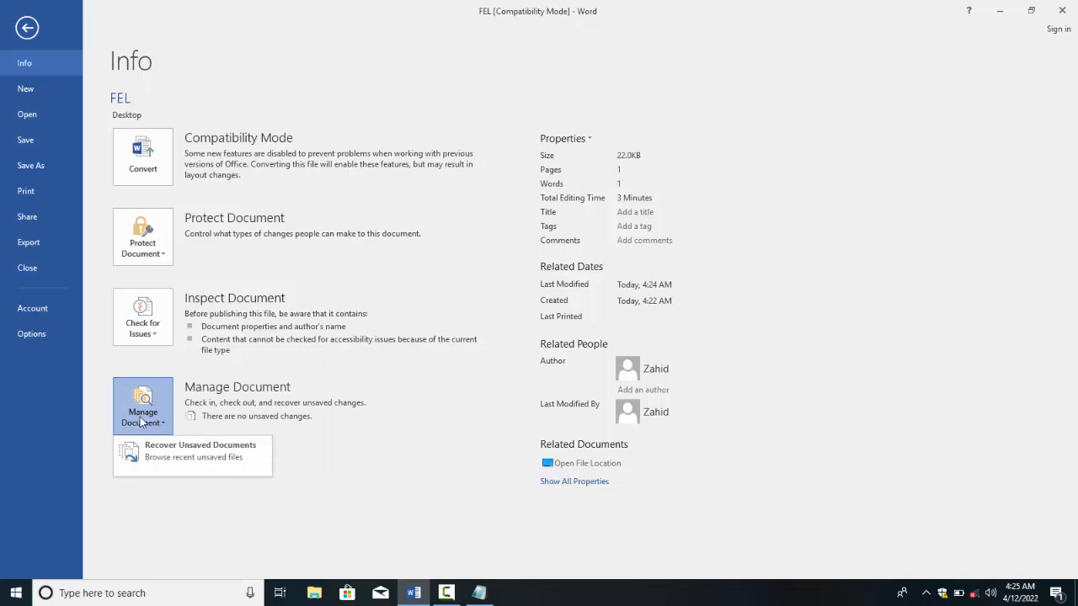
{"action": "left_click", "coordinate": [141, 421]}
{"action": "left_click", "coordinate": [27, 27]}
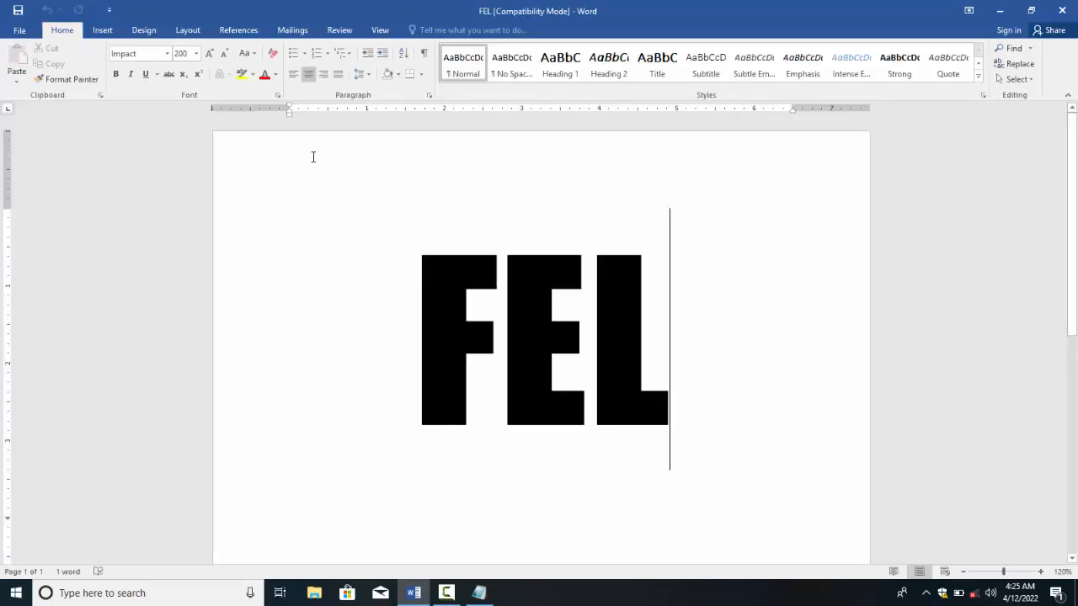
{"action": "left_click", "coordinate": [395, 279]}
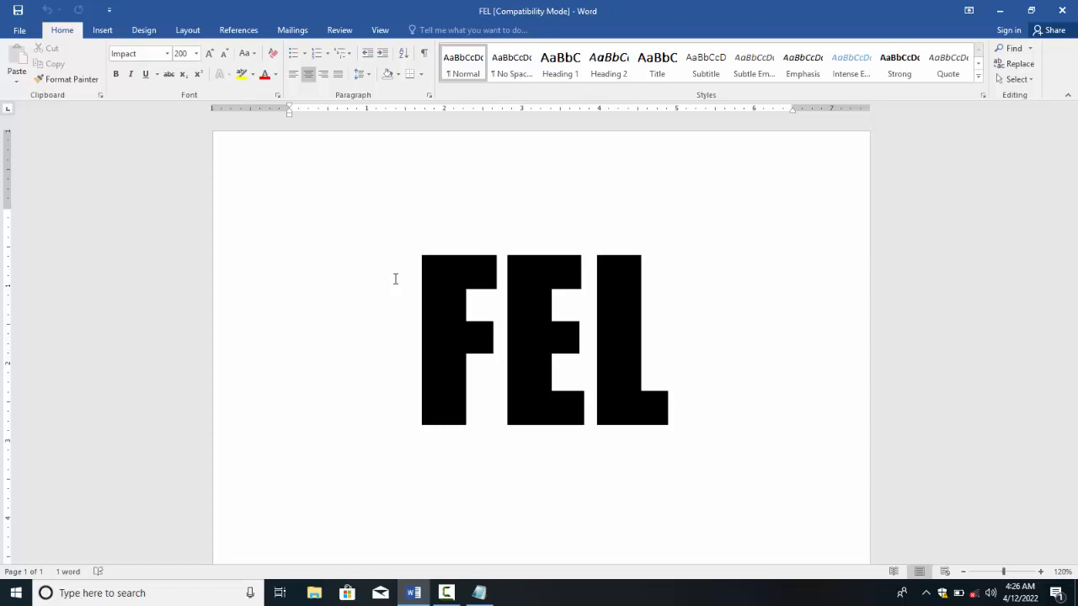
Step: Open the recovered unsaved Doc1 draft dated 4/10/2022 from Recover Unsaved Documents
{"action": "left_click", "coordinate": [18, 32]}
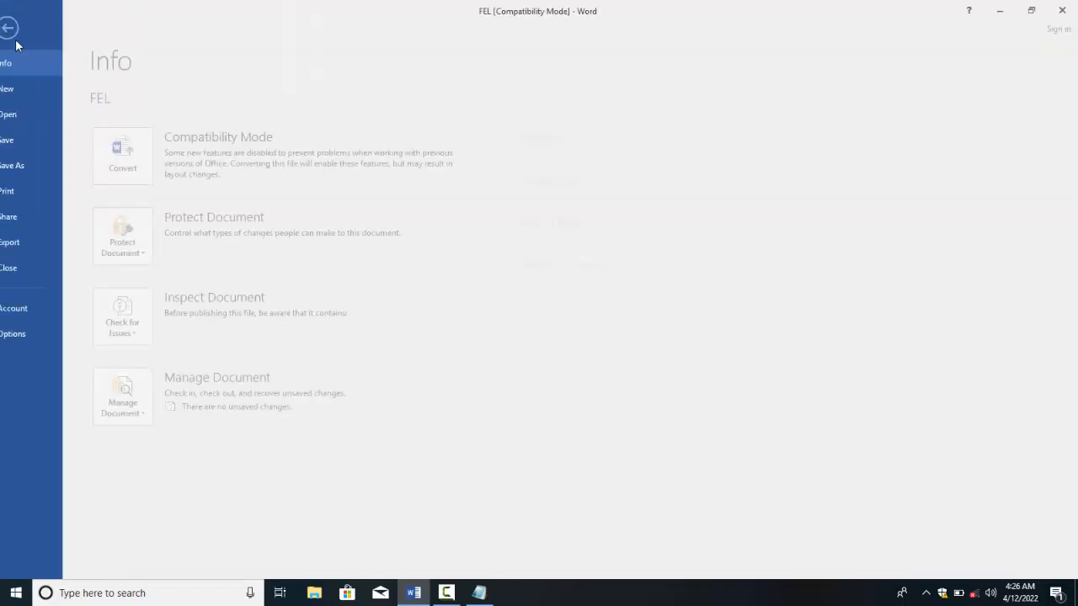
{"action": "left_click", "coordinate": [140, 423]}
{"action": "left_click", "coordinate": [160, 457]}
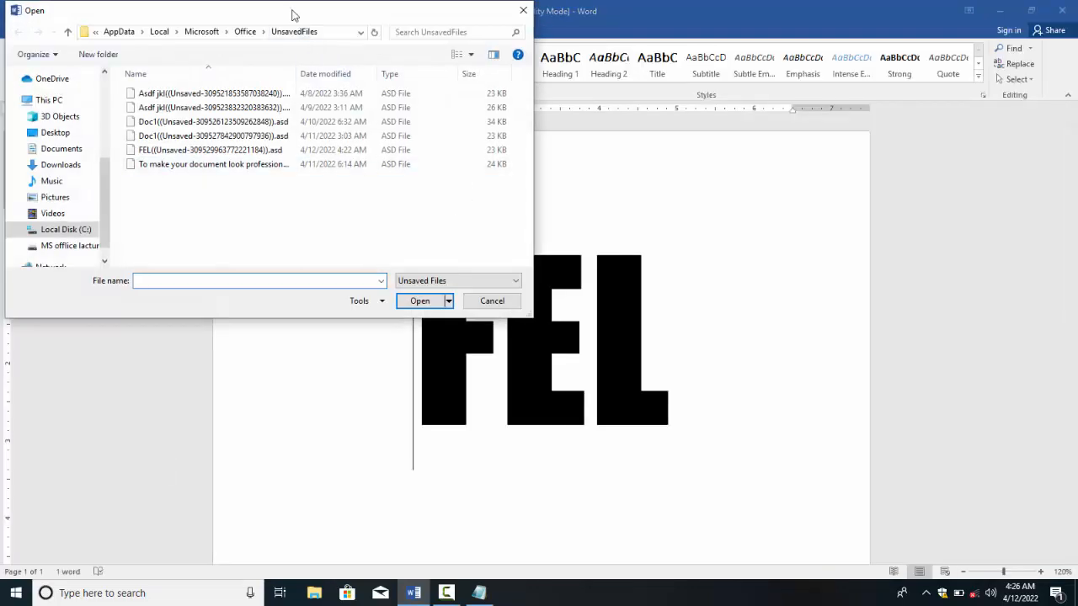
{"action": "left_click_drag", "start_coordinate": [292, 14], "coordinate": [436, 96]}
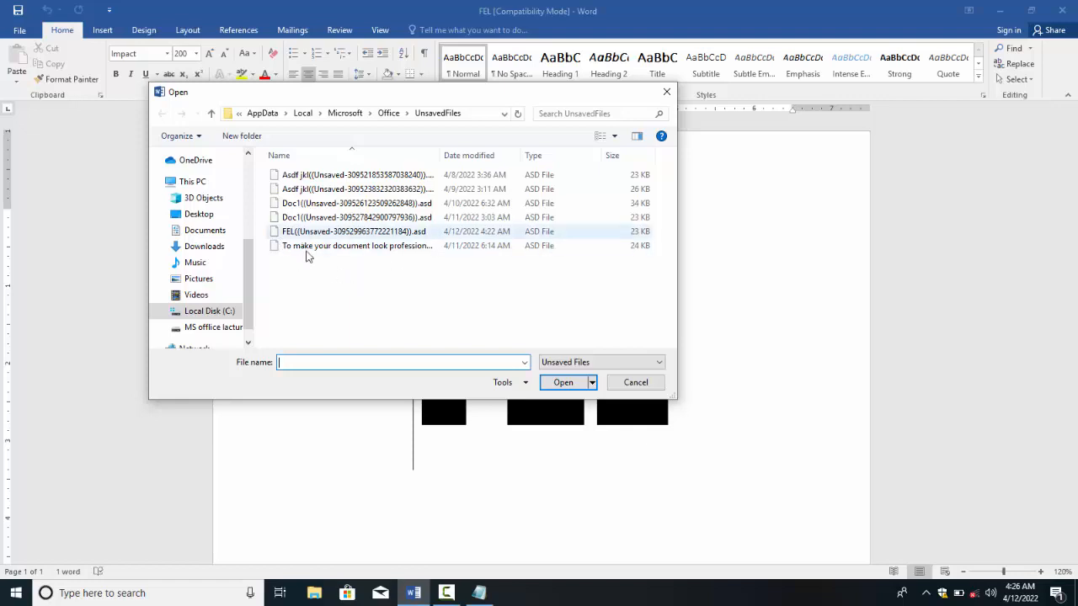
{"action": "left_click", "coordinate": [300, 206]}
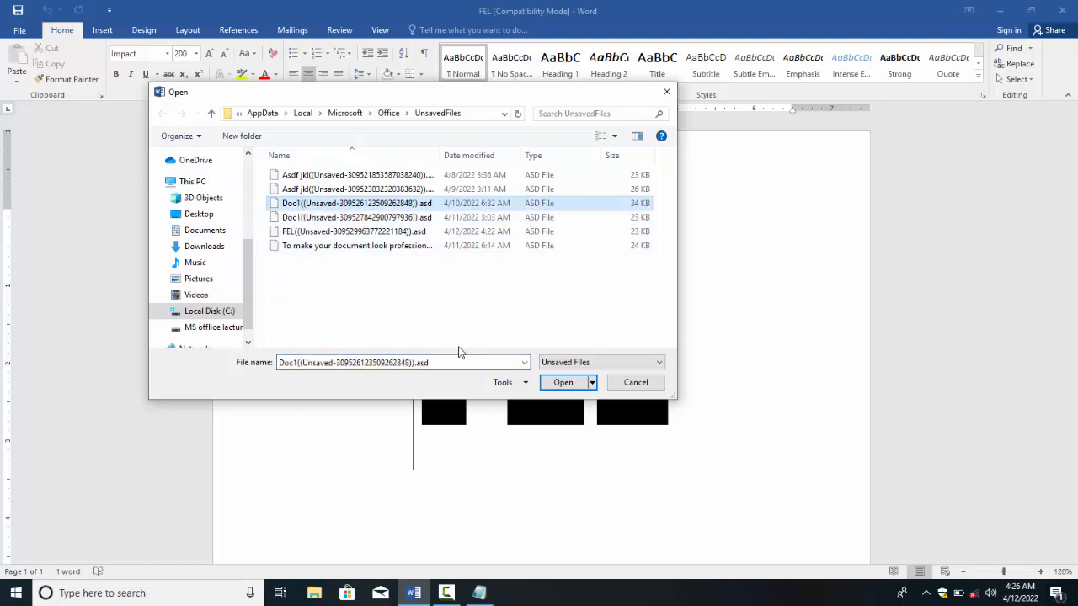
{"action": "left_click", "coordinate": [562, 383]}
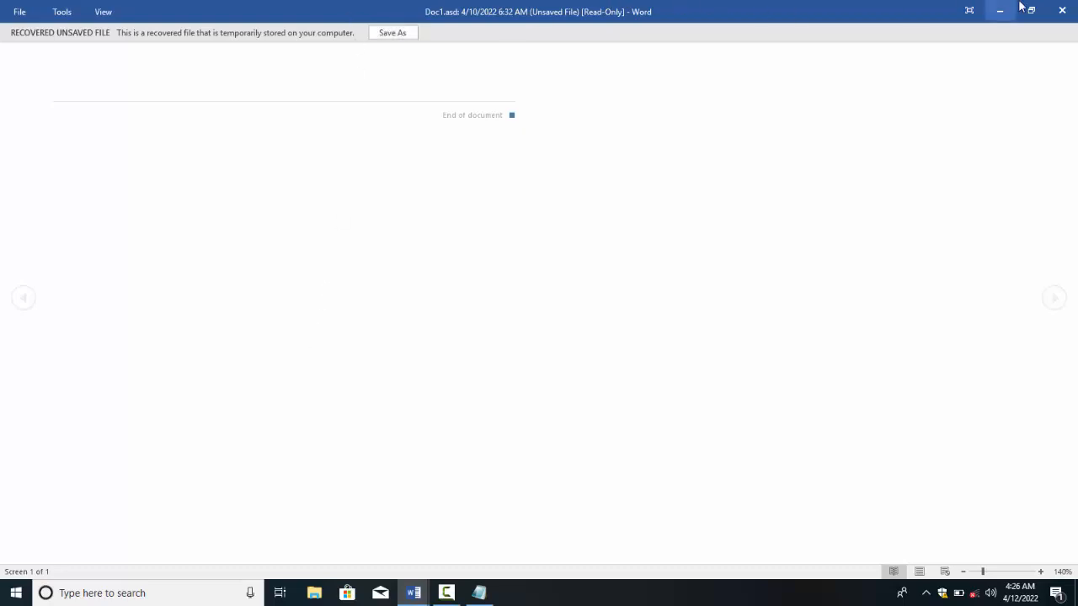
Step: Close the Doc1 draft without saving and return to the FEL document
{"action": "left_click", "coordinate": [1070, 11]}
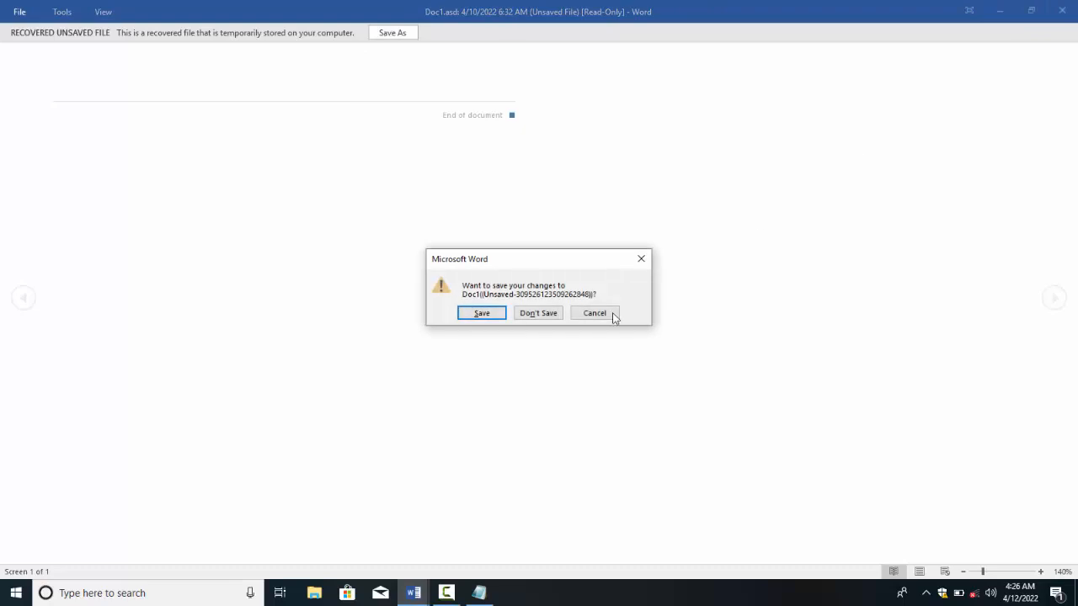
{"action": "left_click", "coordinate": [532, 314]}
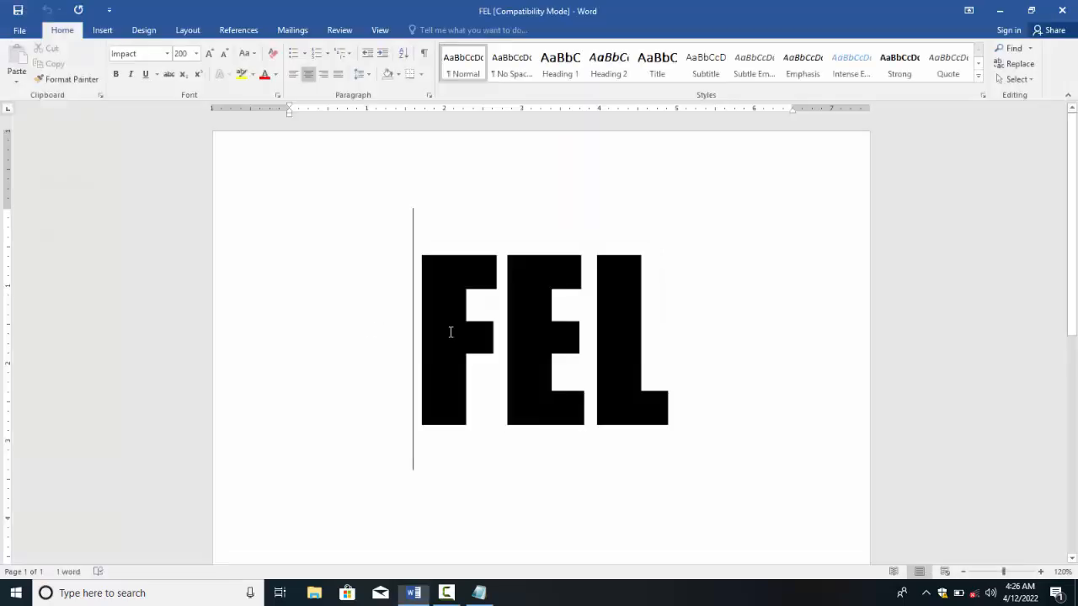
{"action": "left_click", "coordinate": [17, 28]}
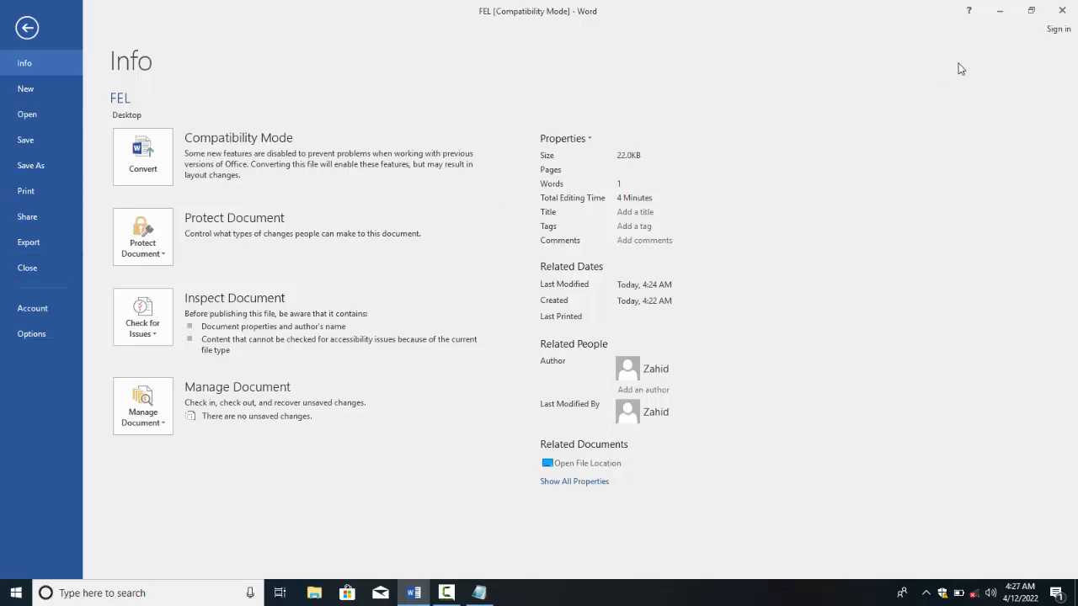
{"action": "key", "text": "Escape"}
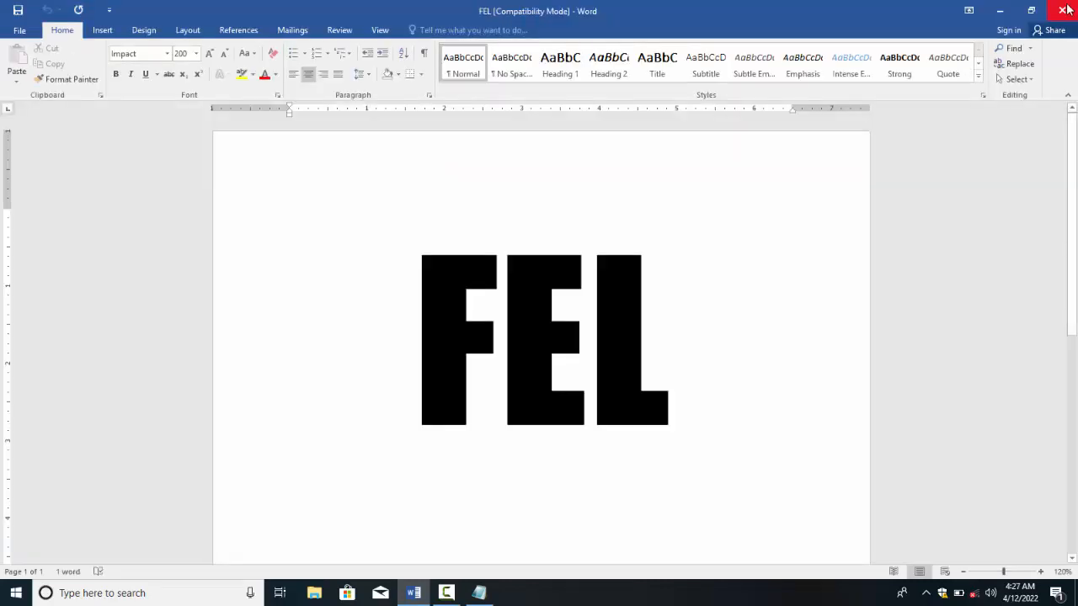